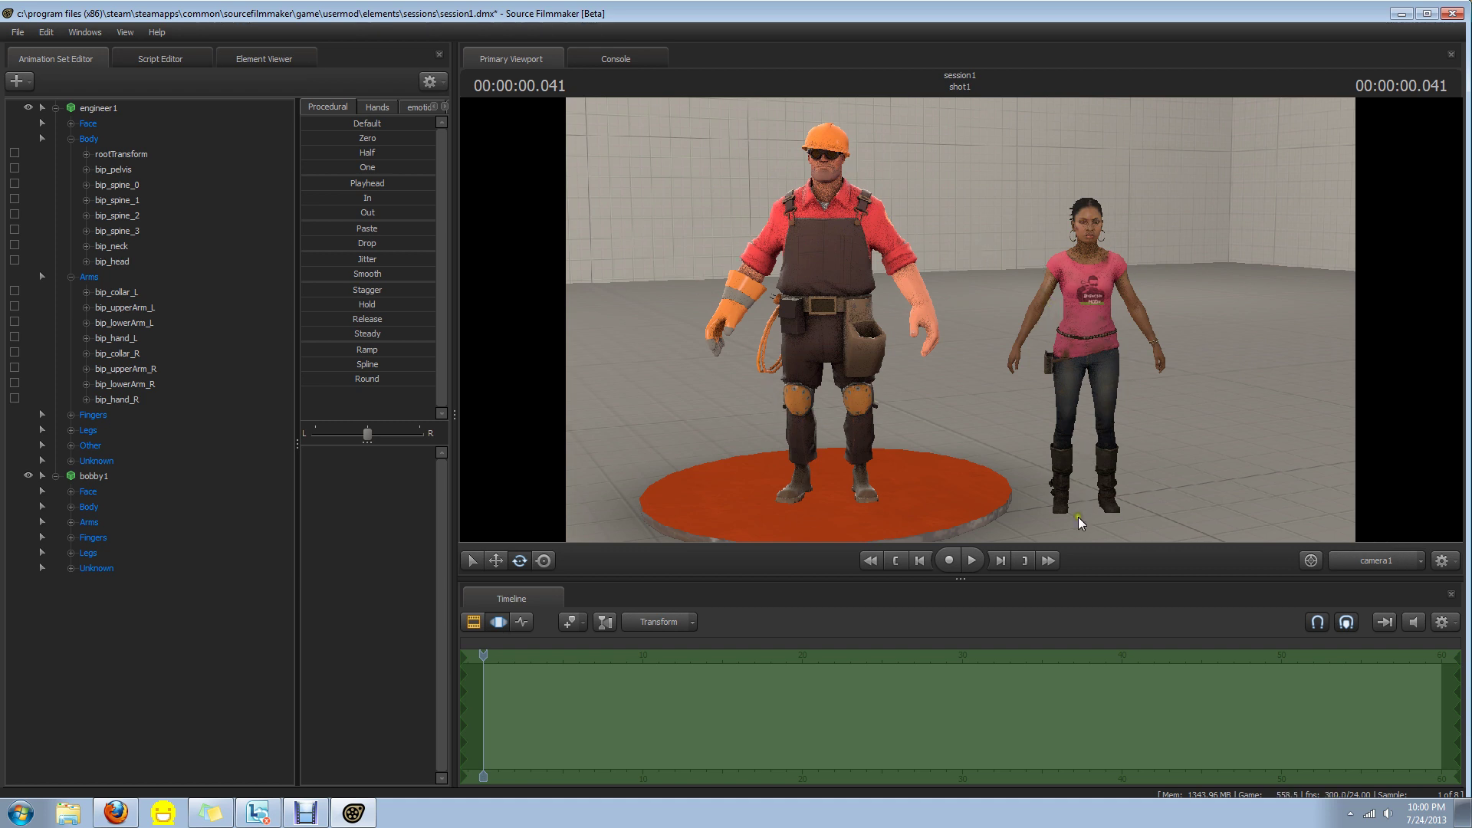
Move the bobby1 model slightly upward along its vertical axis and clear the selection
click(95, 475)
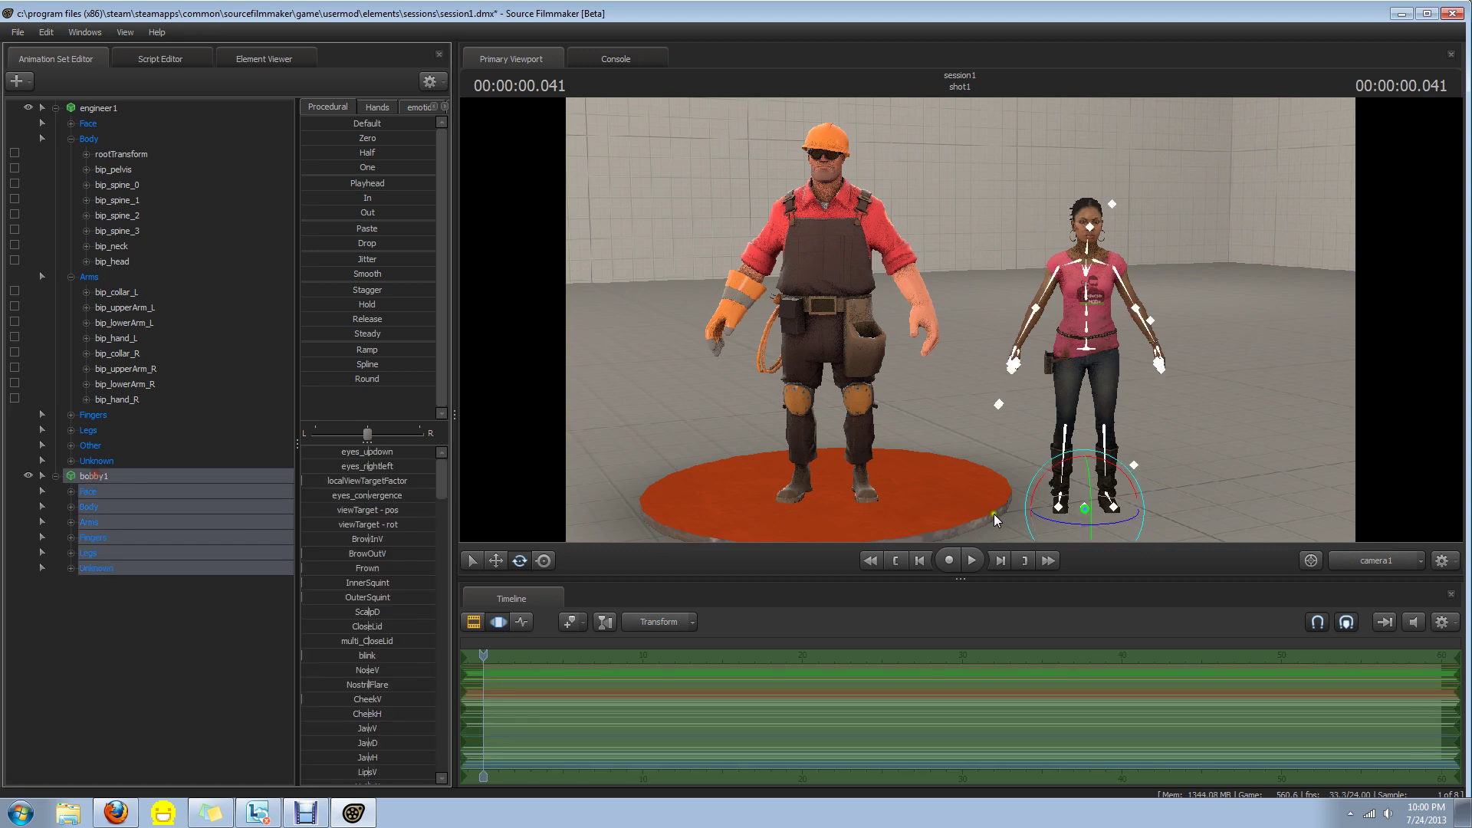
key(w)
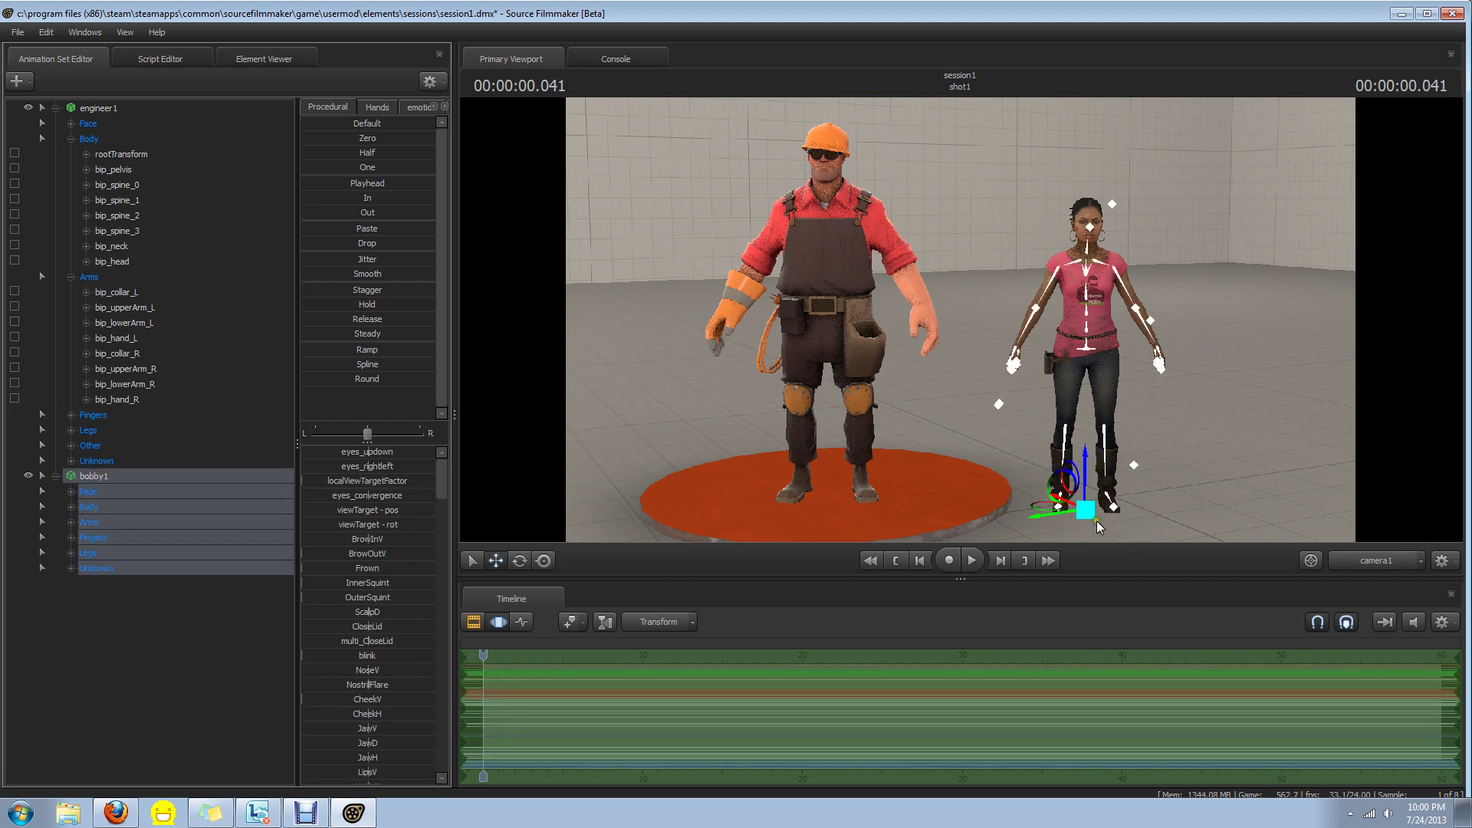
drag(1083, 472, 1083, 457)
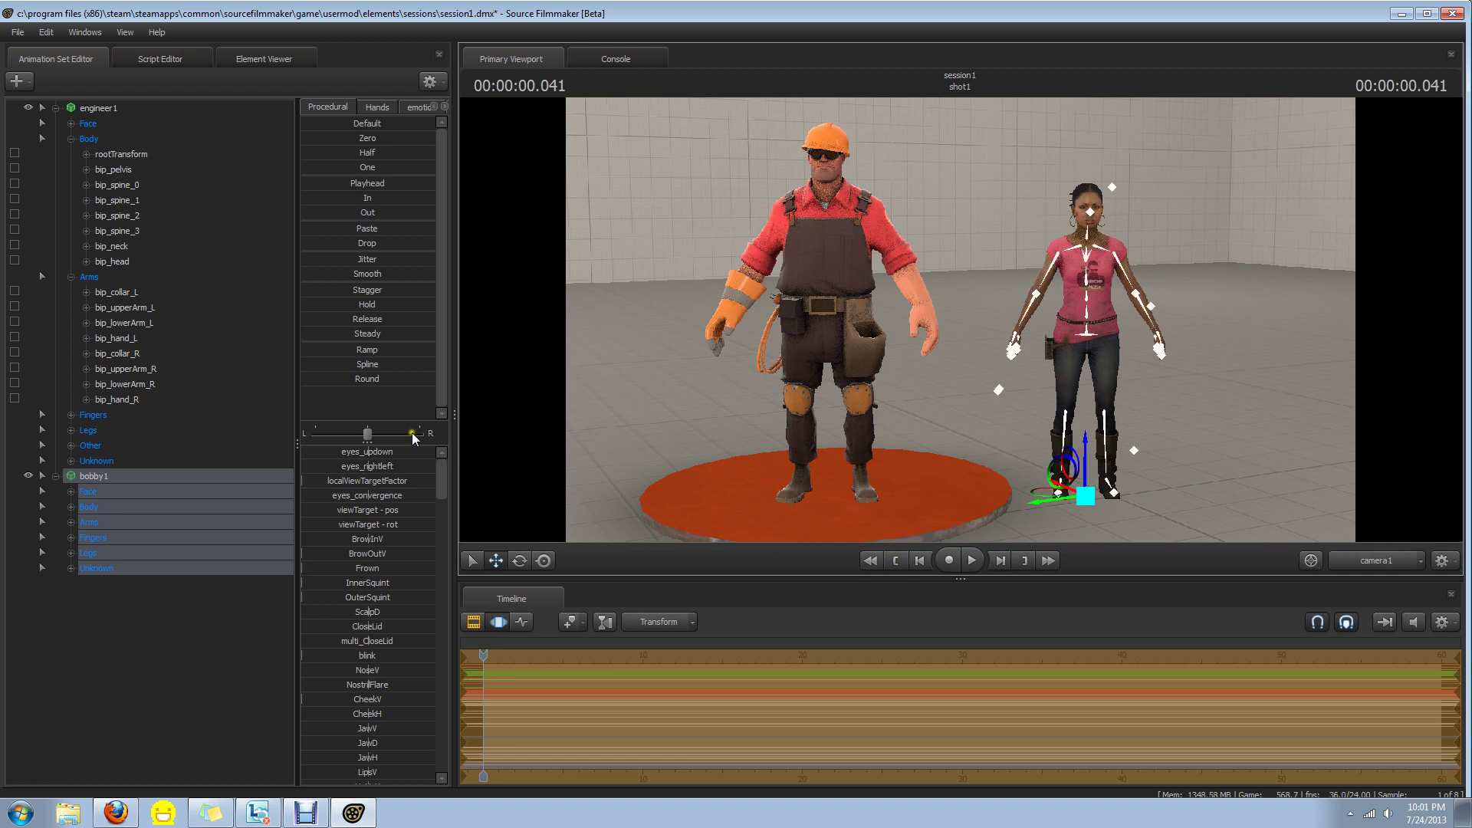
click(129, 727)
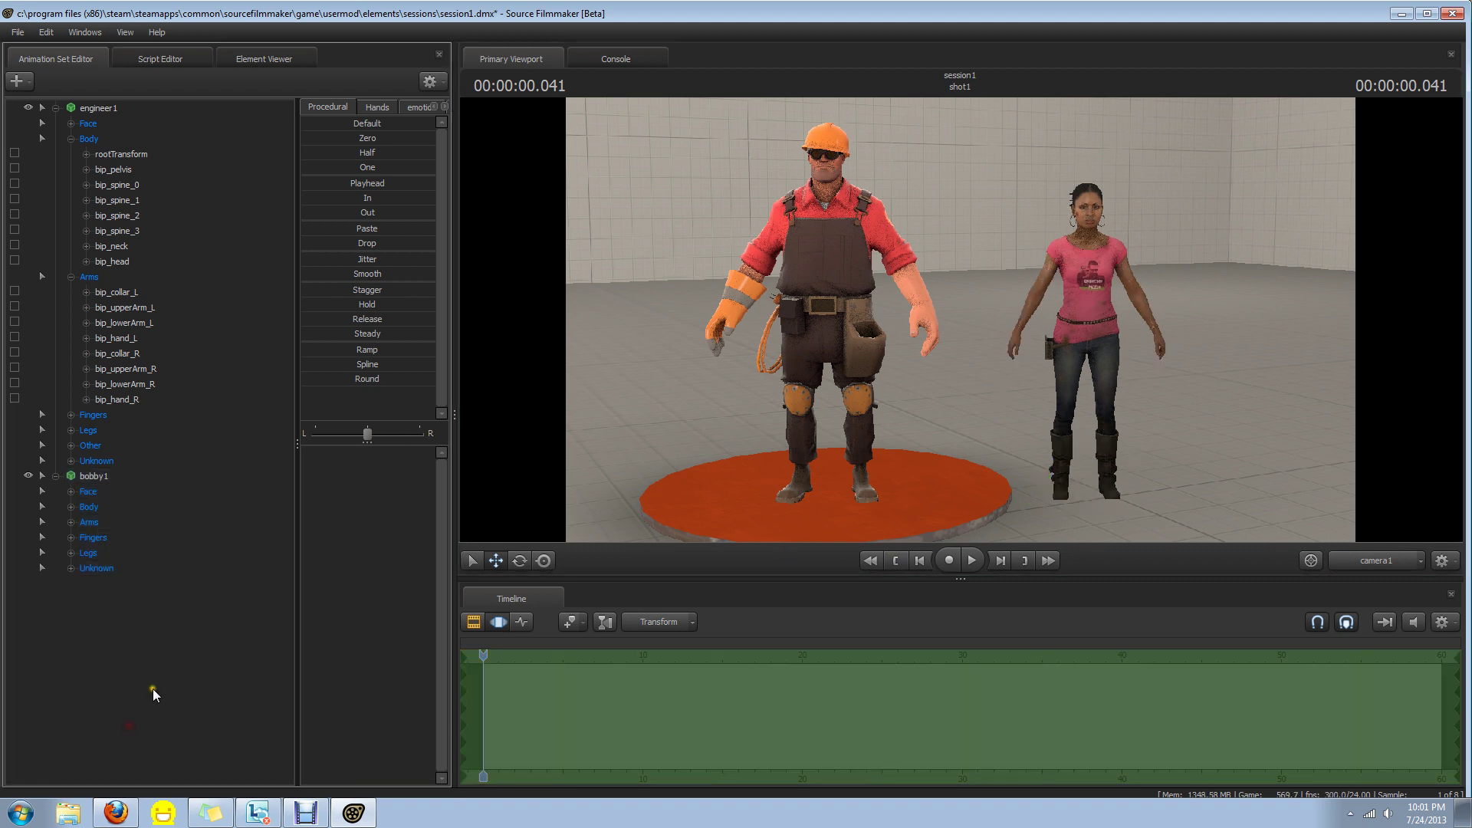
Rename the engineer1 animation set as bob2
click(110, 107)
right_click(110, 107)
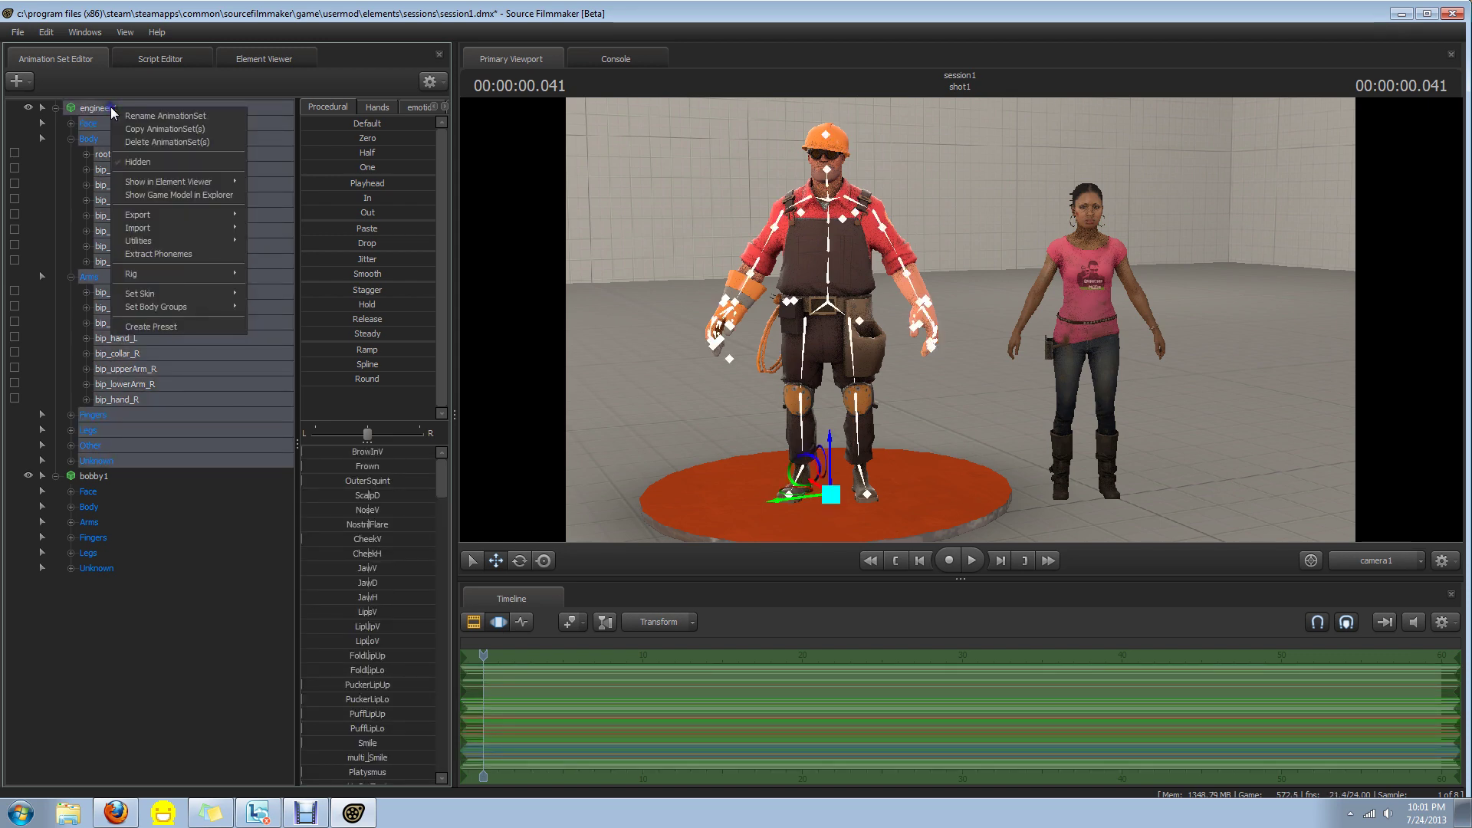
mouse_move(162, 272)
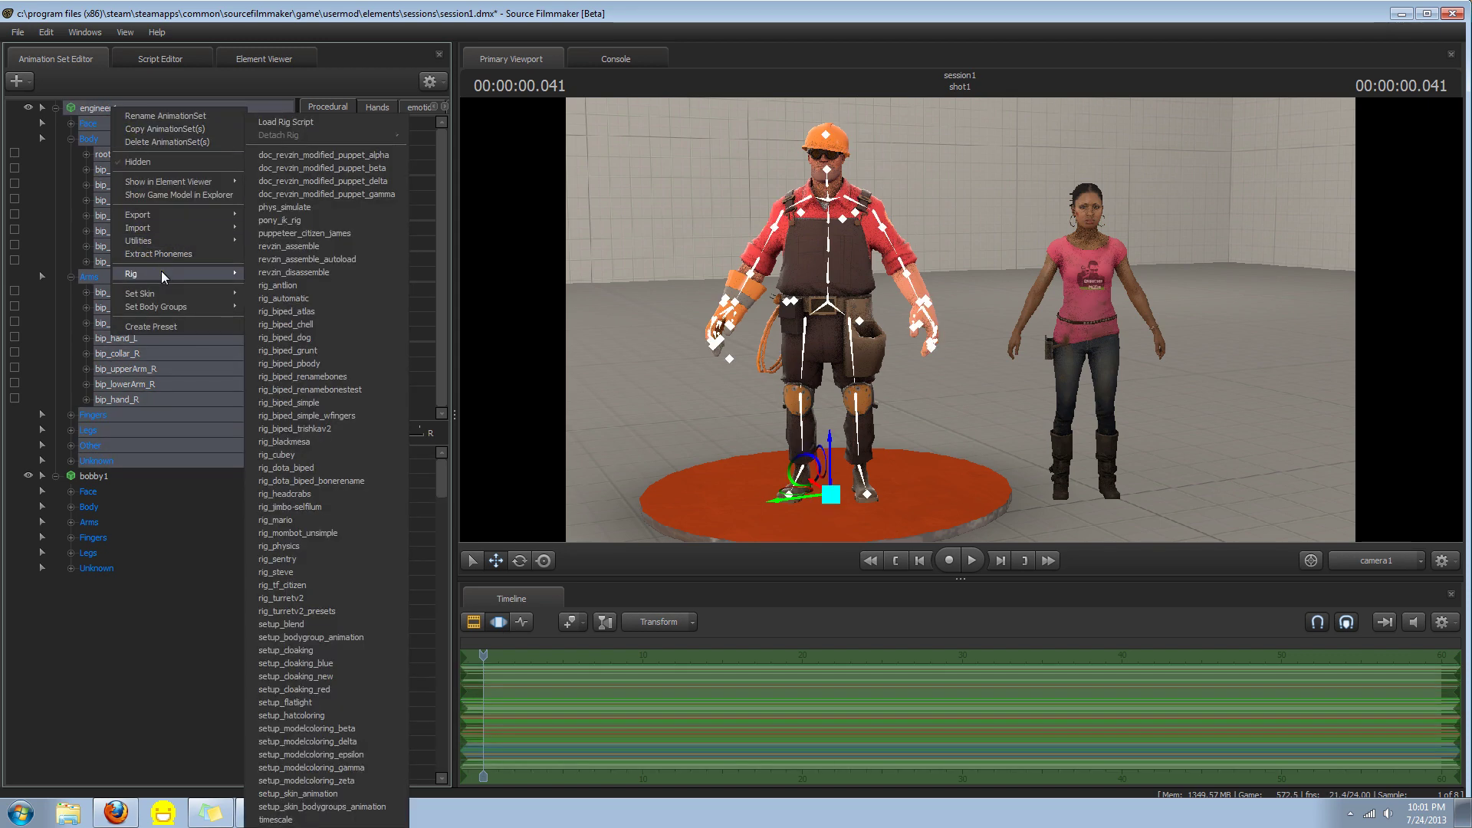
click(150, 650)
right_click(108, 108)
click(140, 121)
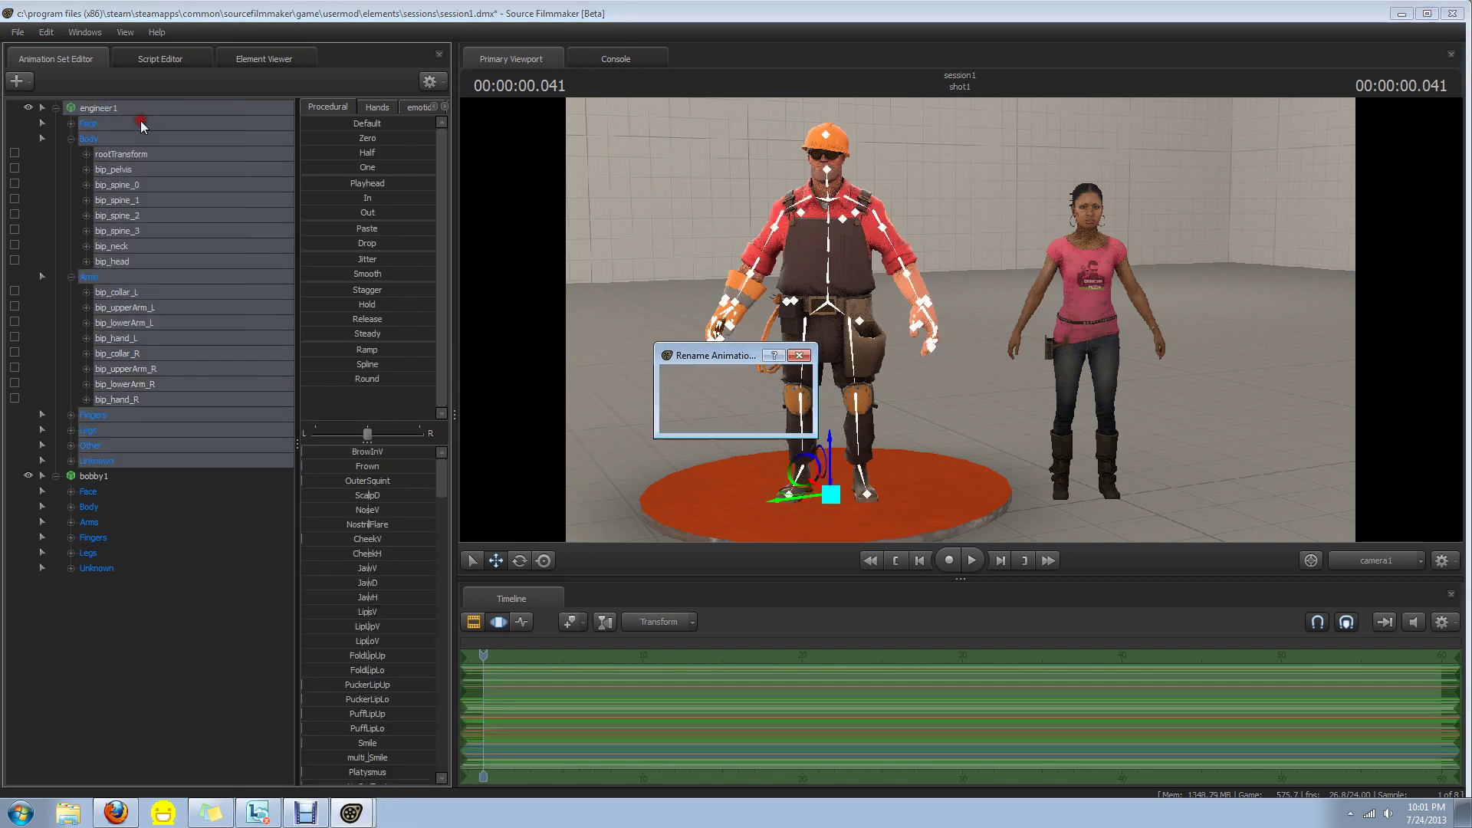
key(BackSpace)
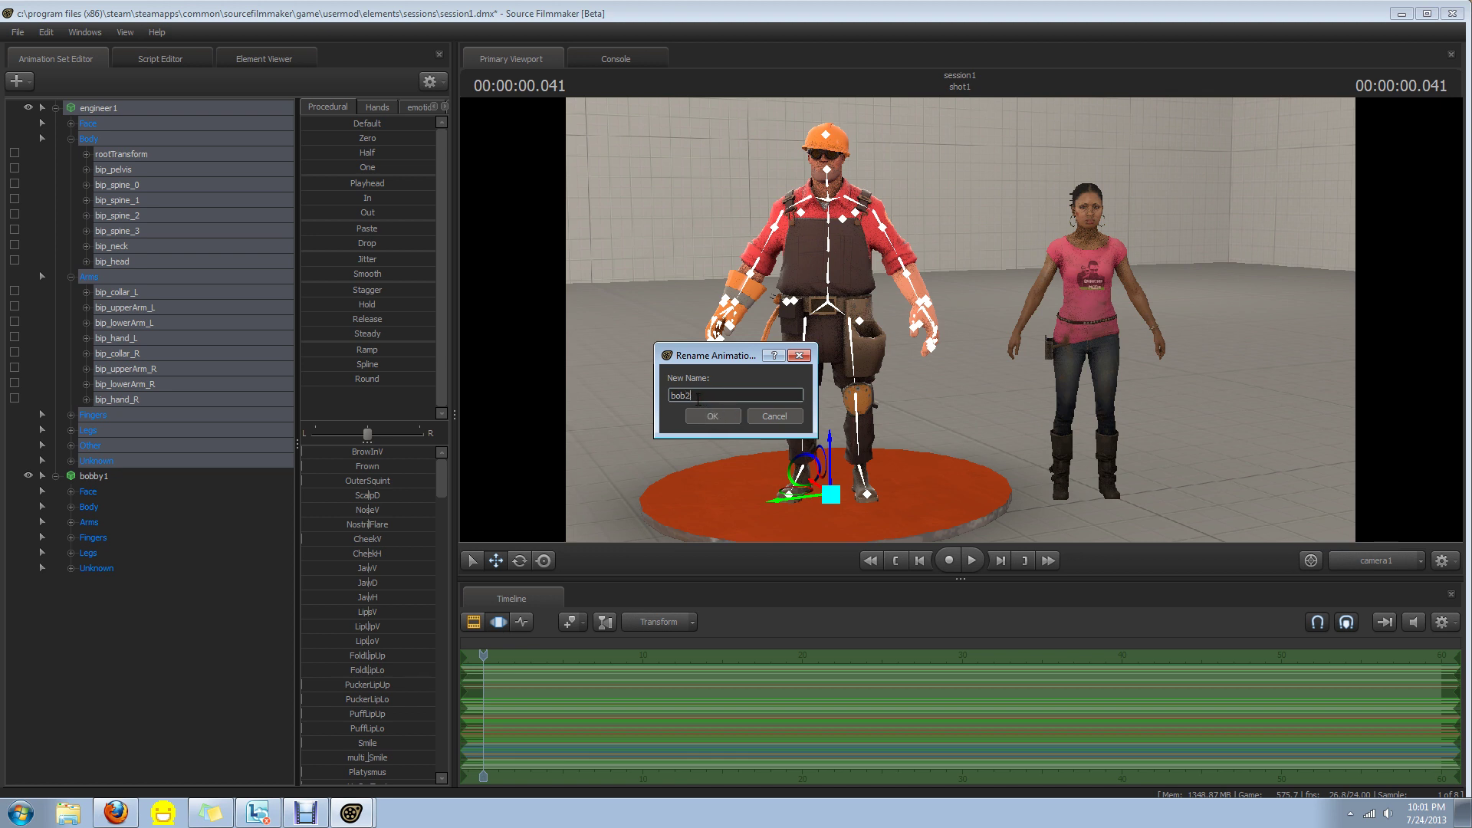
click(740, 415)
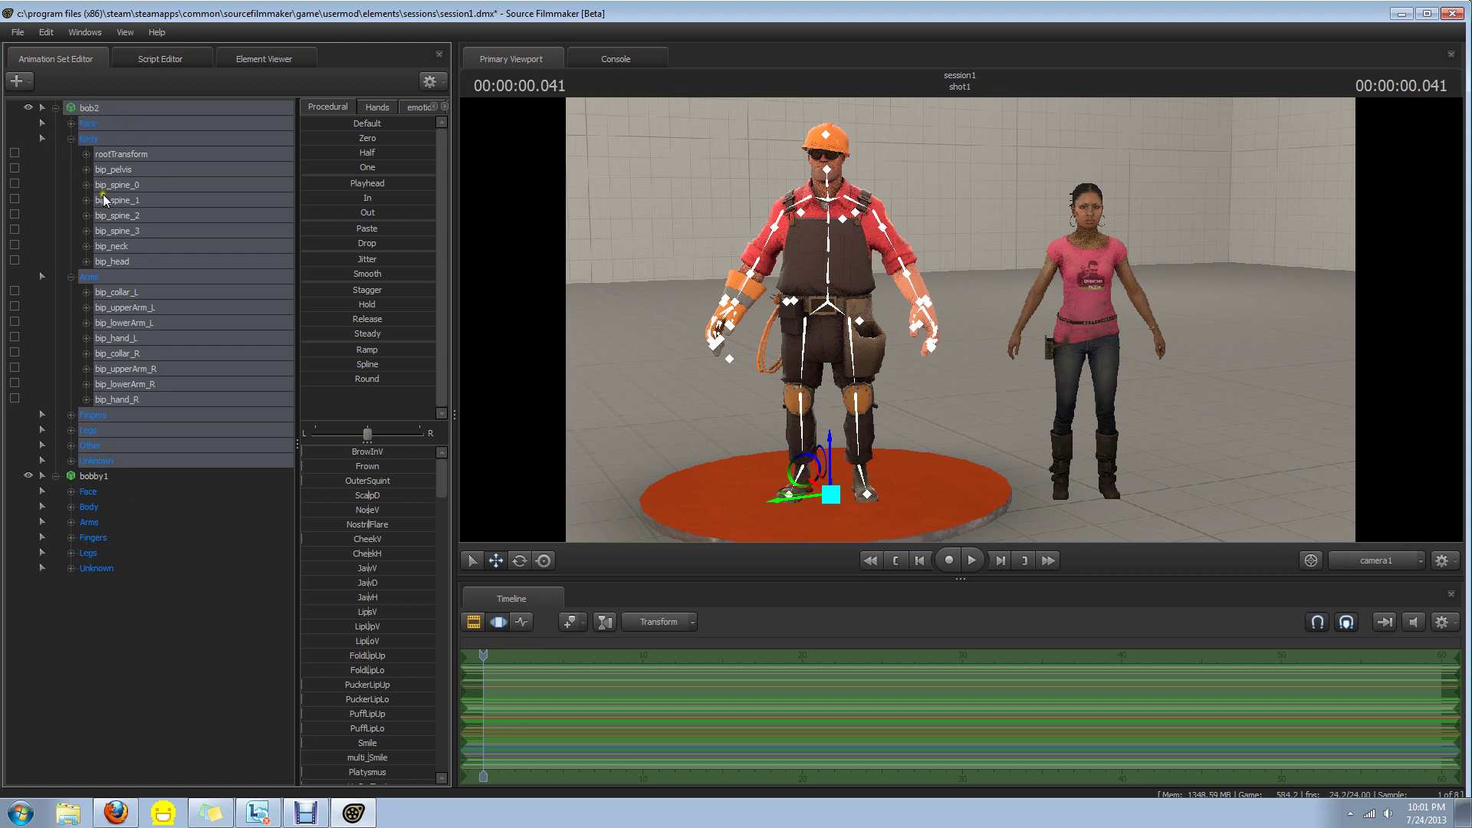
Run the doc_revzin_modified_puppet_delta rig script on bob2 and check its output in the Script Editor
right_click(136, 111)
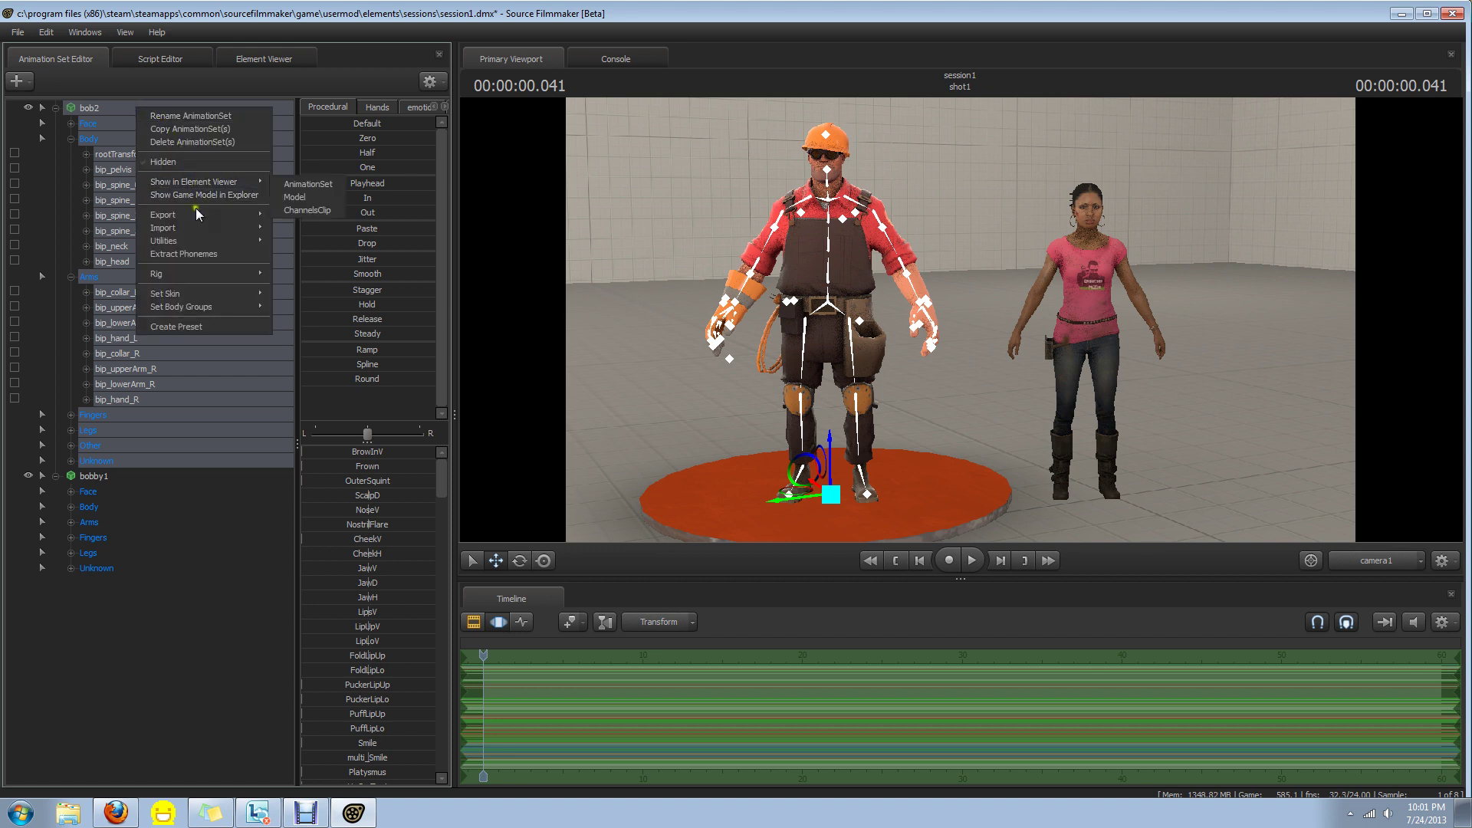
mouse_move(209, 273)
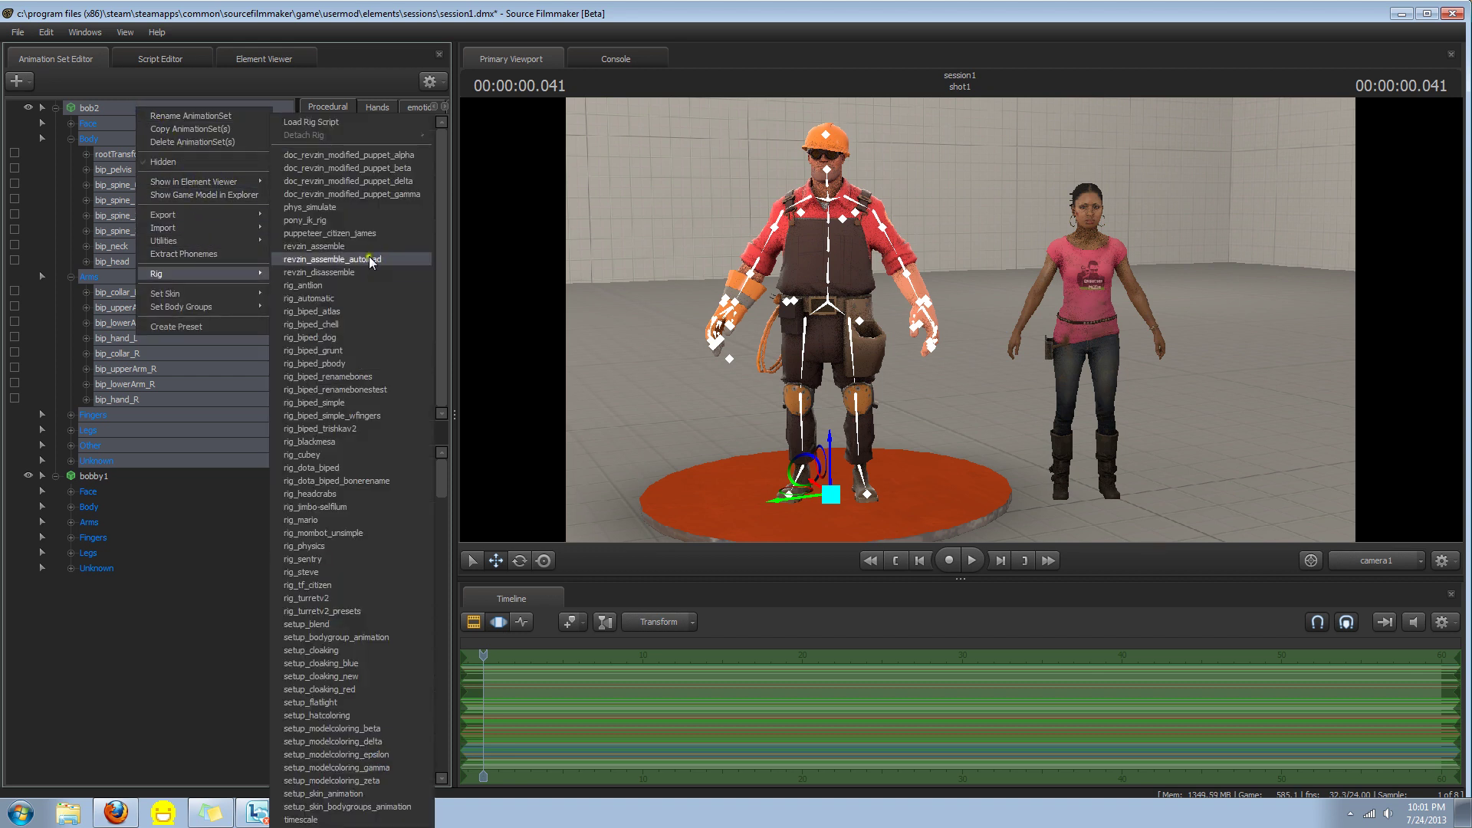
click(372, 181)
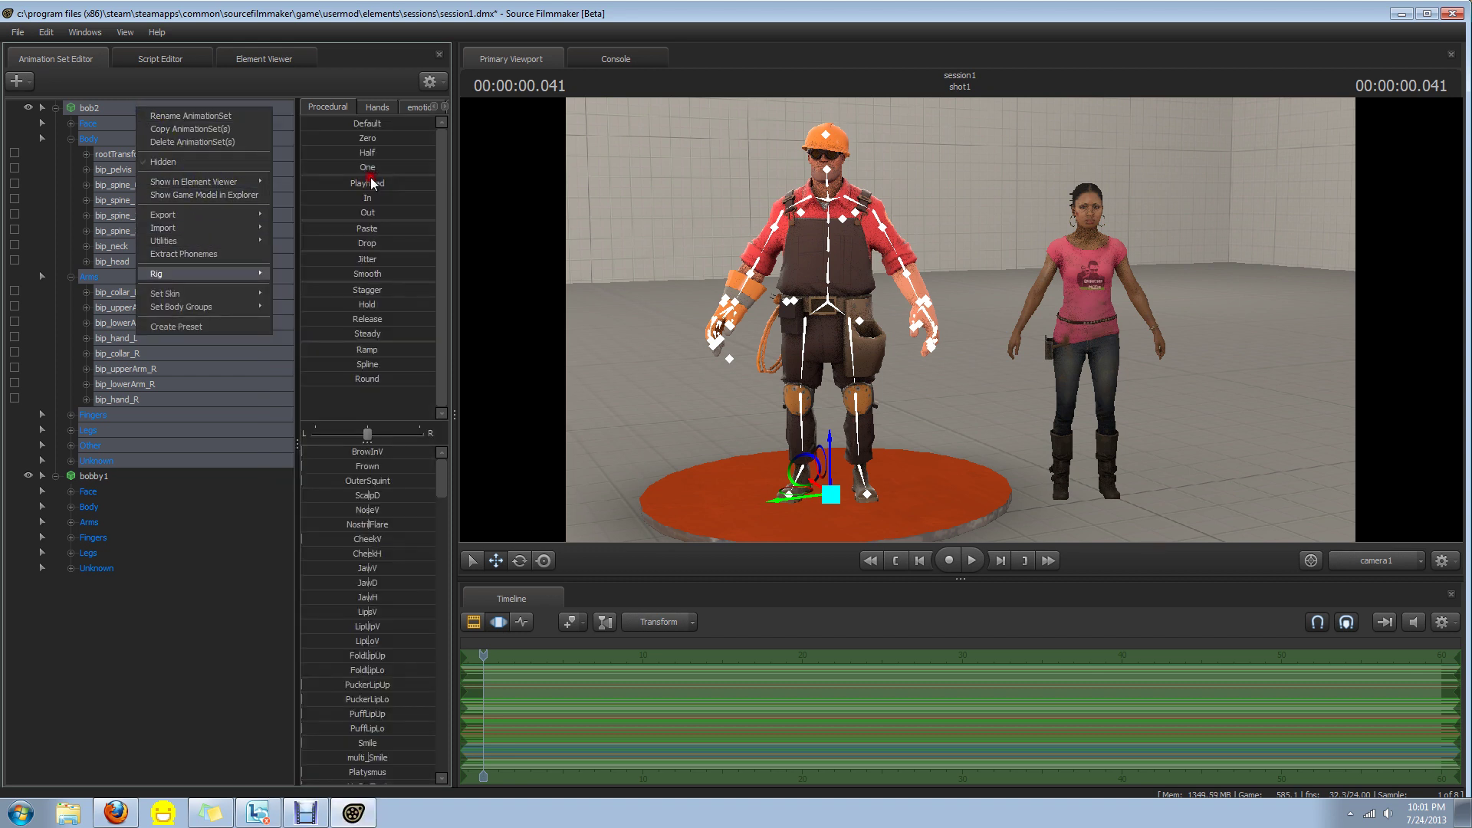
click(165, 57)
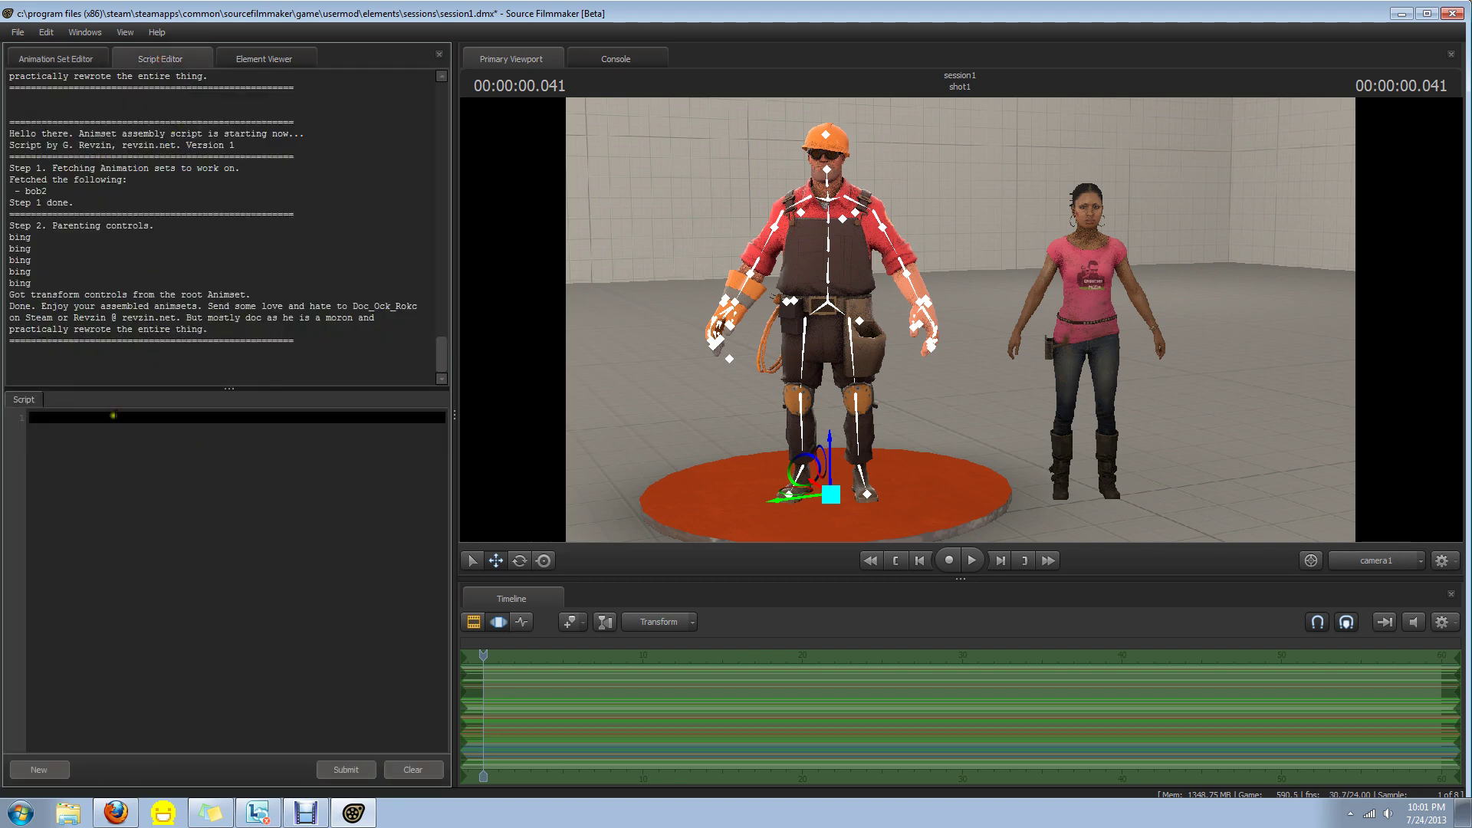
Return to the animation sets and raise bobby1's rootTransform so the model stands higher in the scene
click(56, 59)
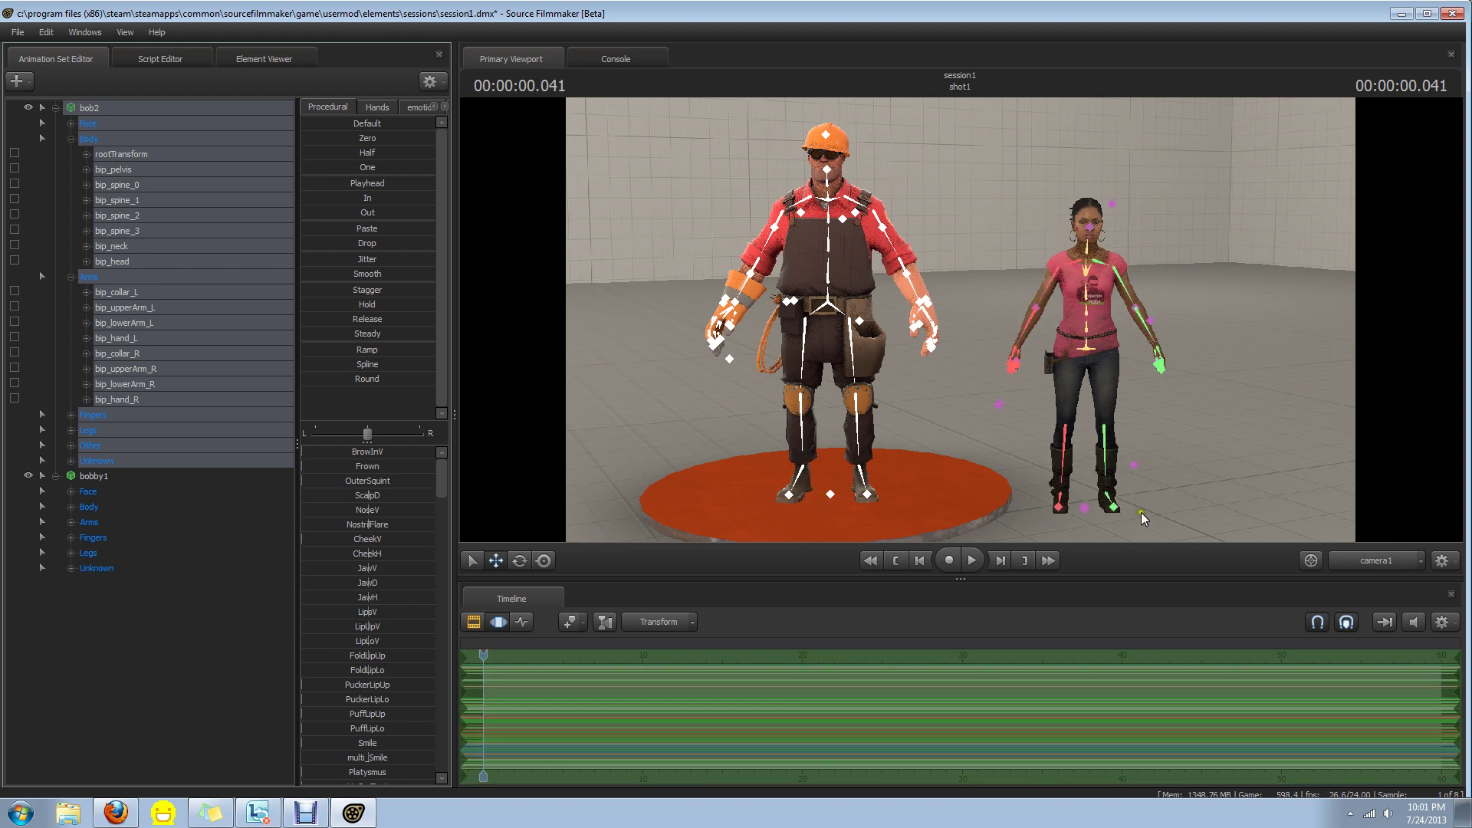
click(1079, 509)
drag(1079, 509, 1081, 443)
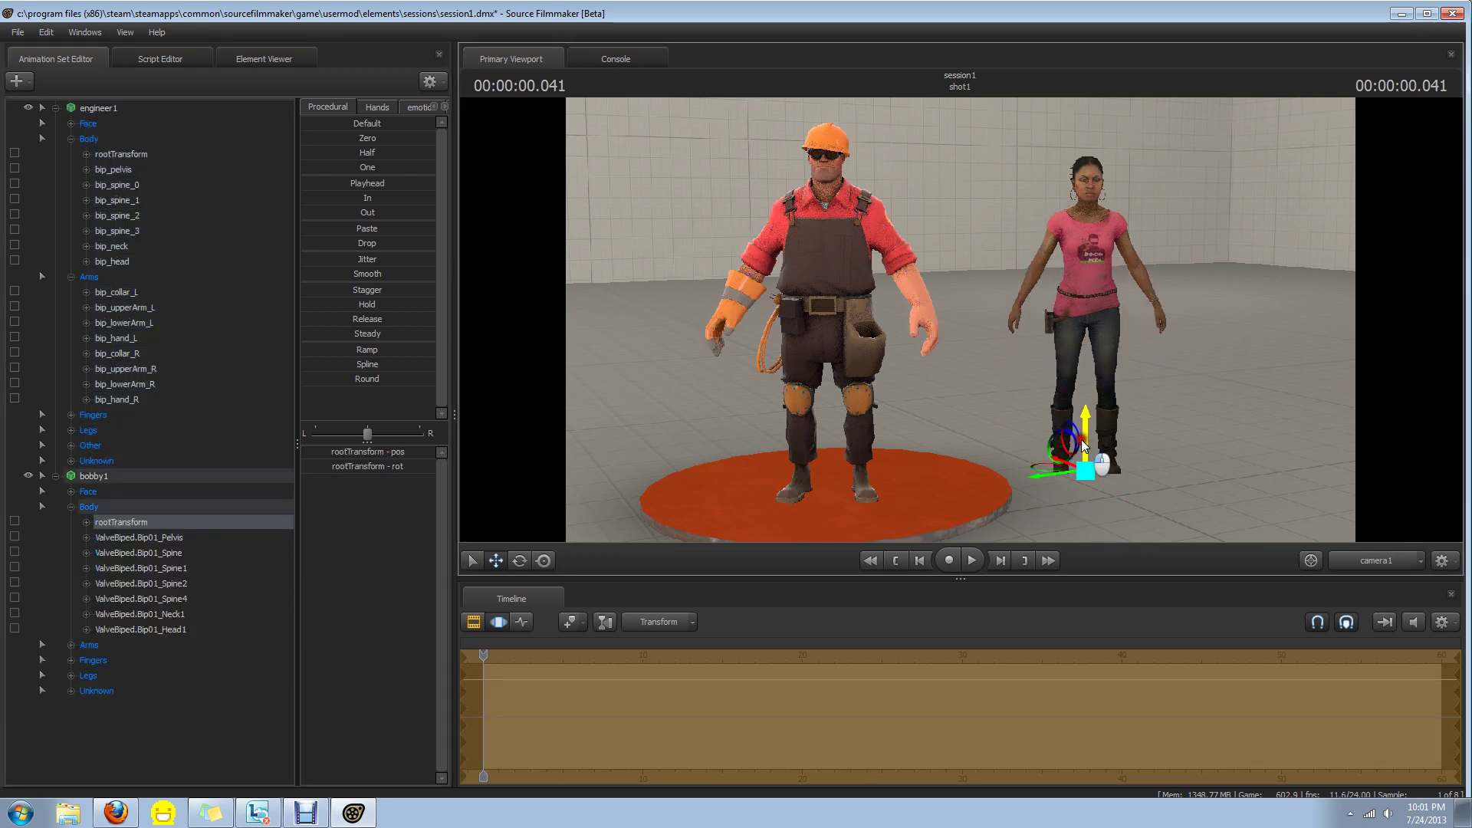
click(117, 111)
right_click(117, 110)
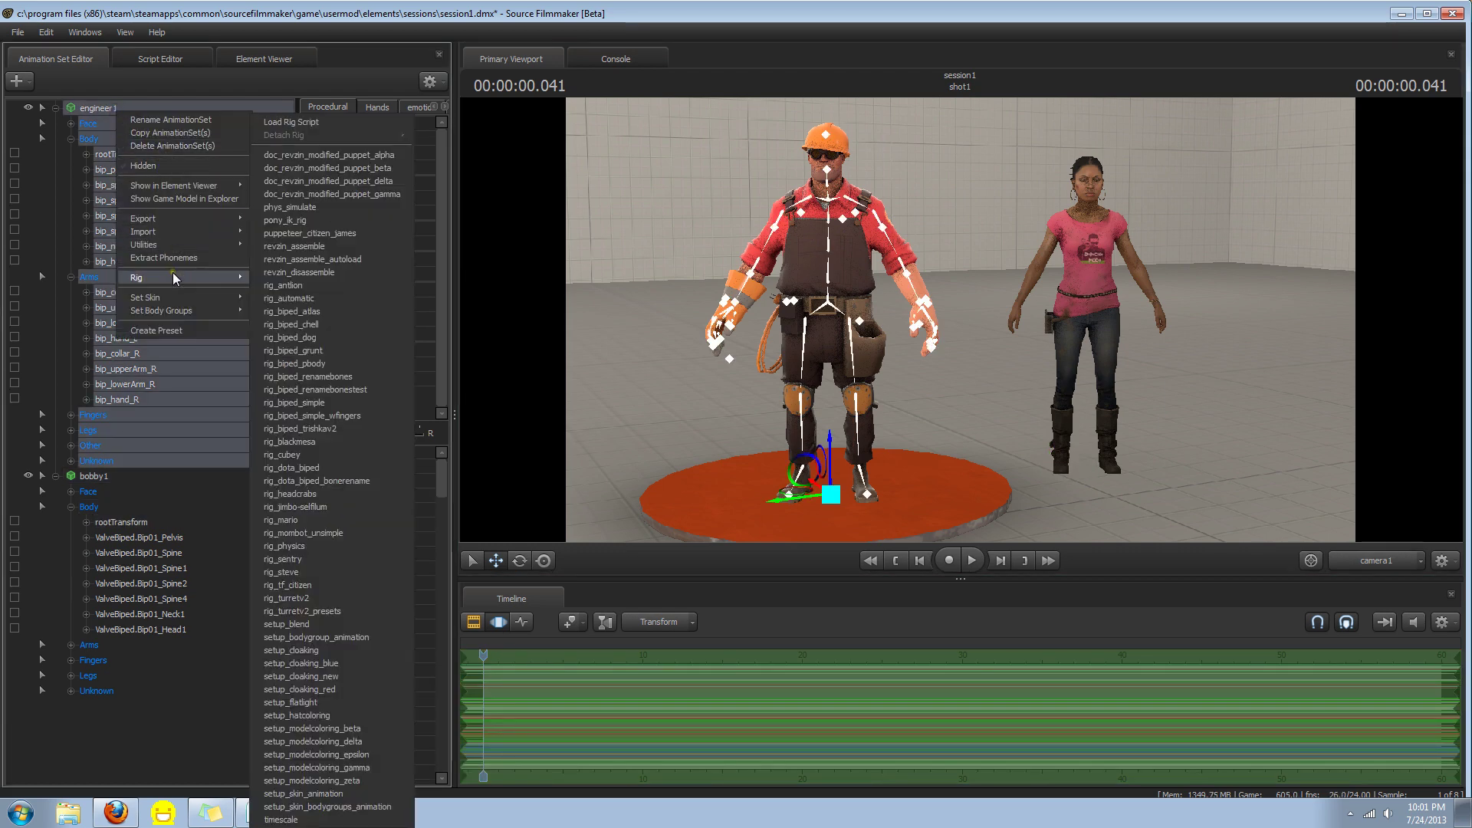
click(88, 108)
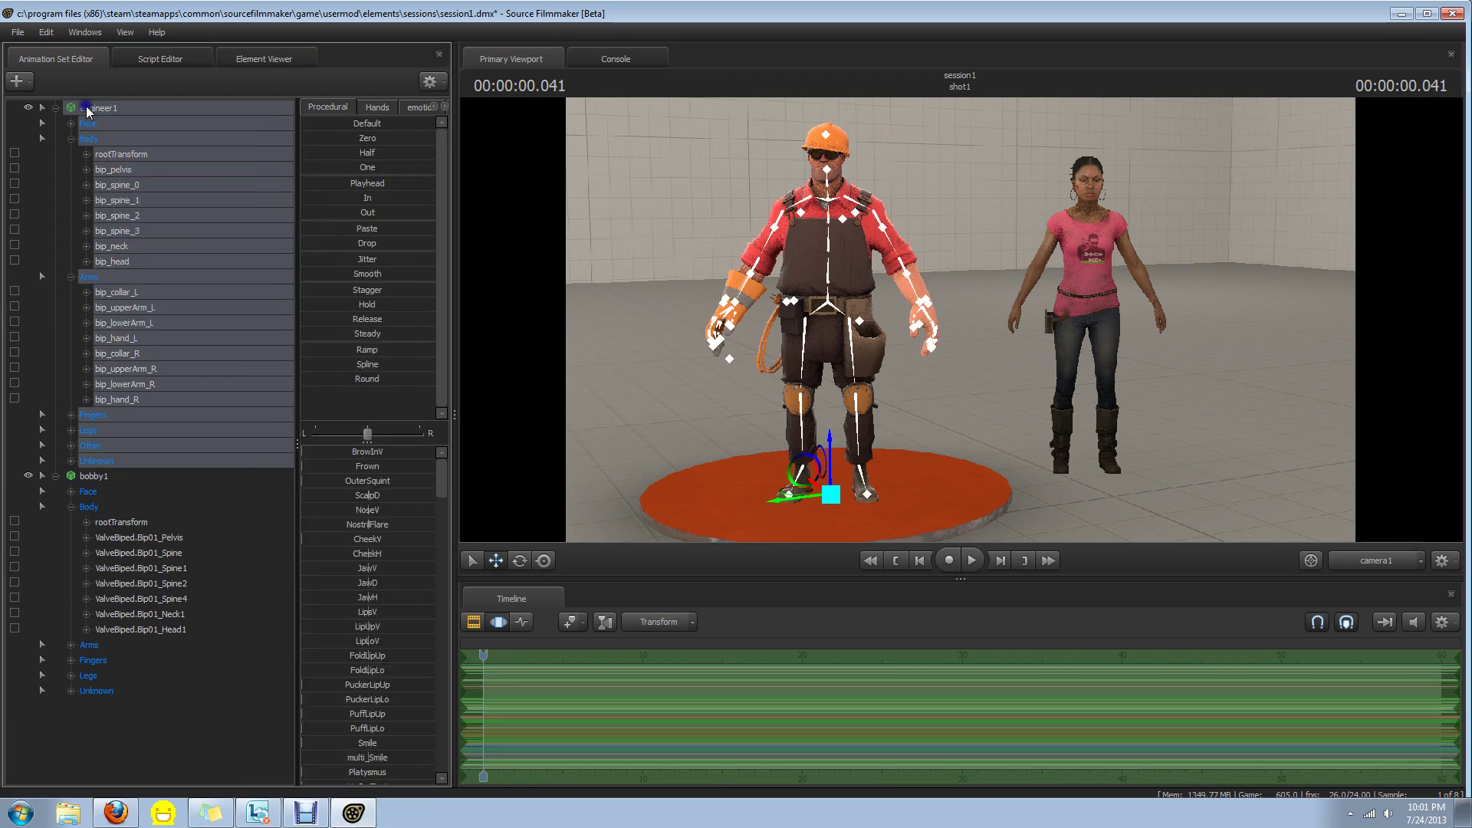
right_click(87, 108)
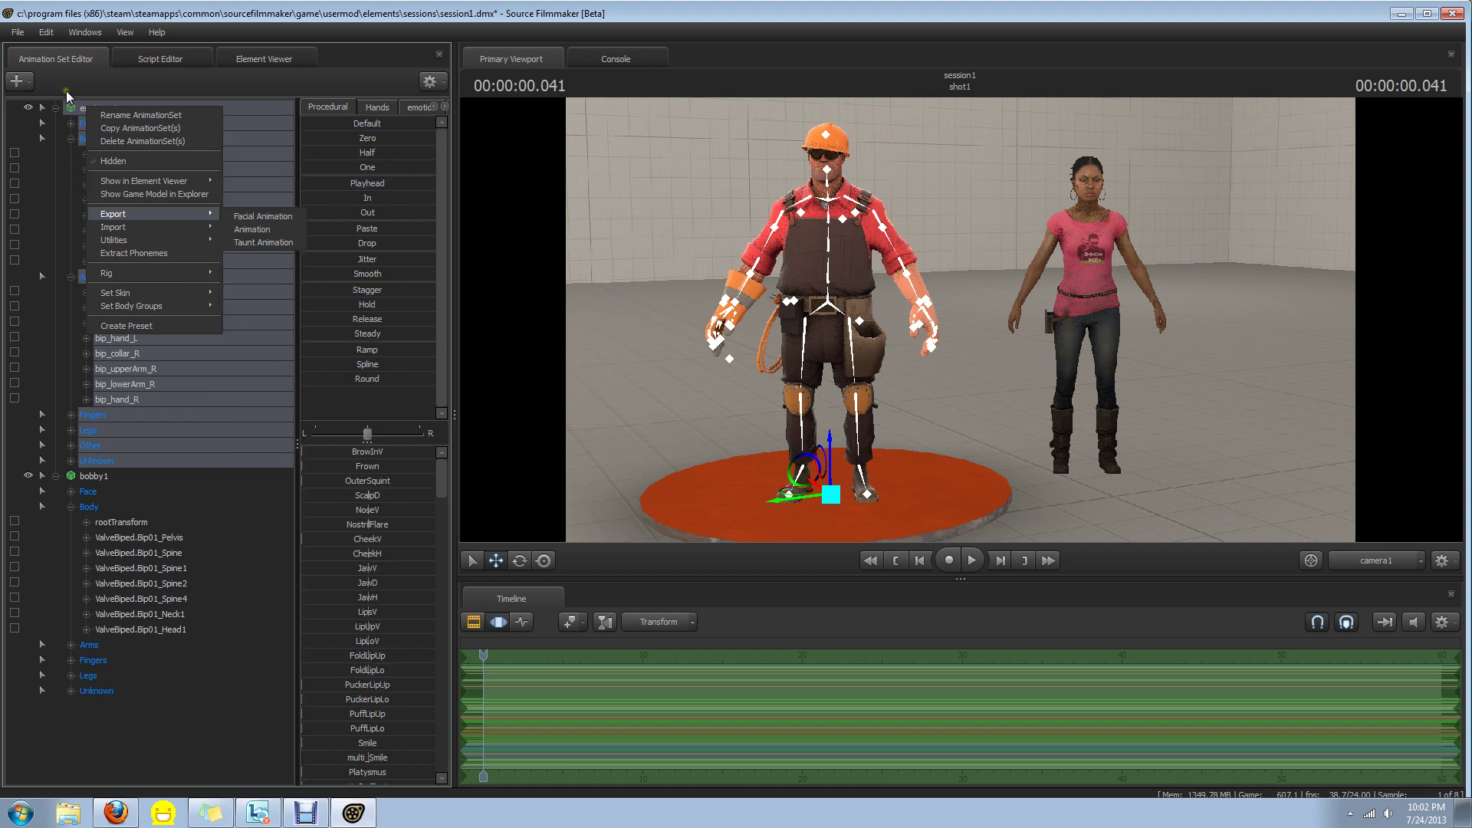
click(82, 111)
right_click(90, 112)
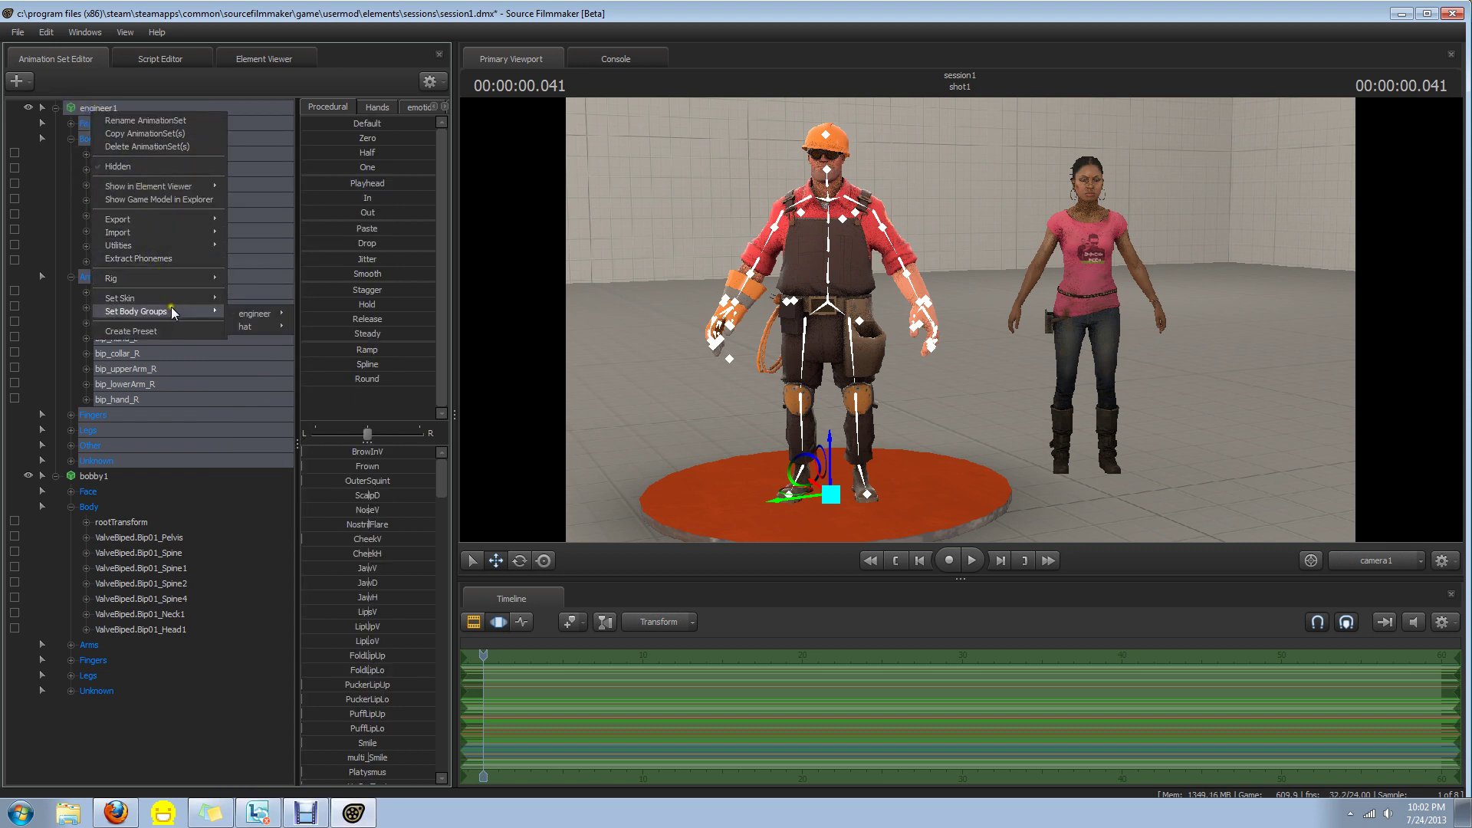
mouse_move(179, 297)
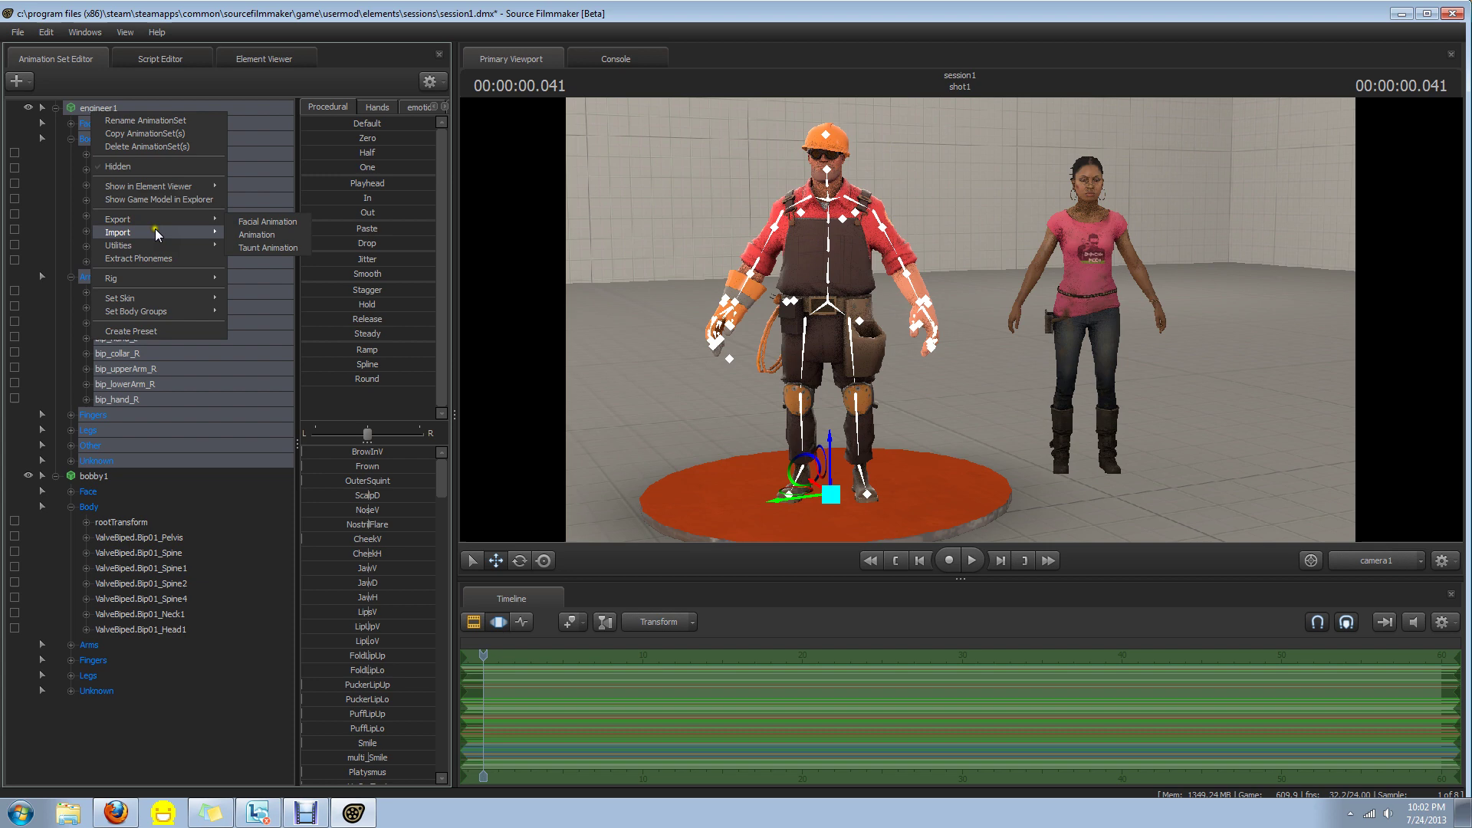
right_click(76, 111)
right_click(90, 104)
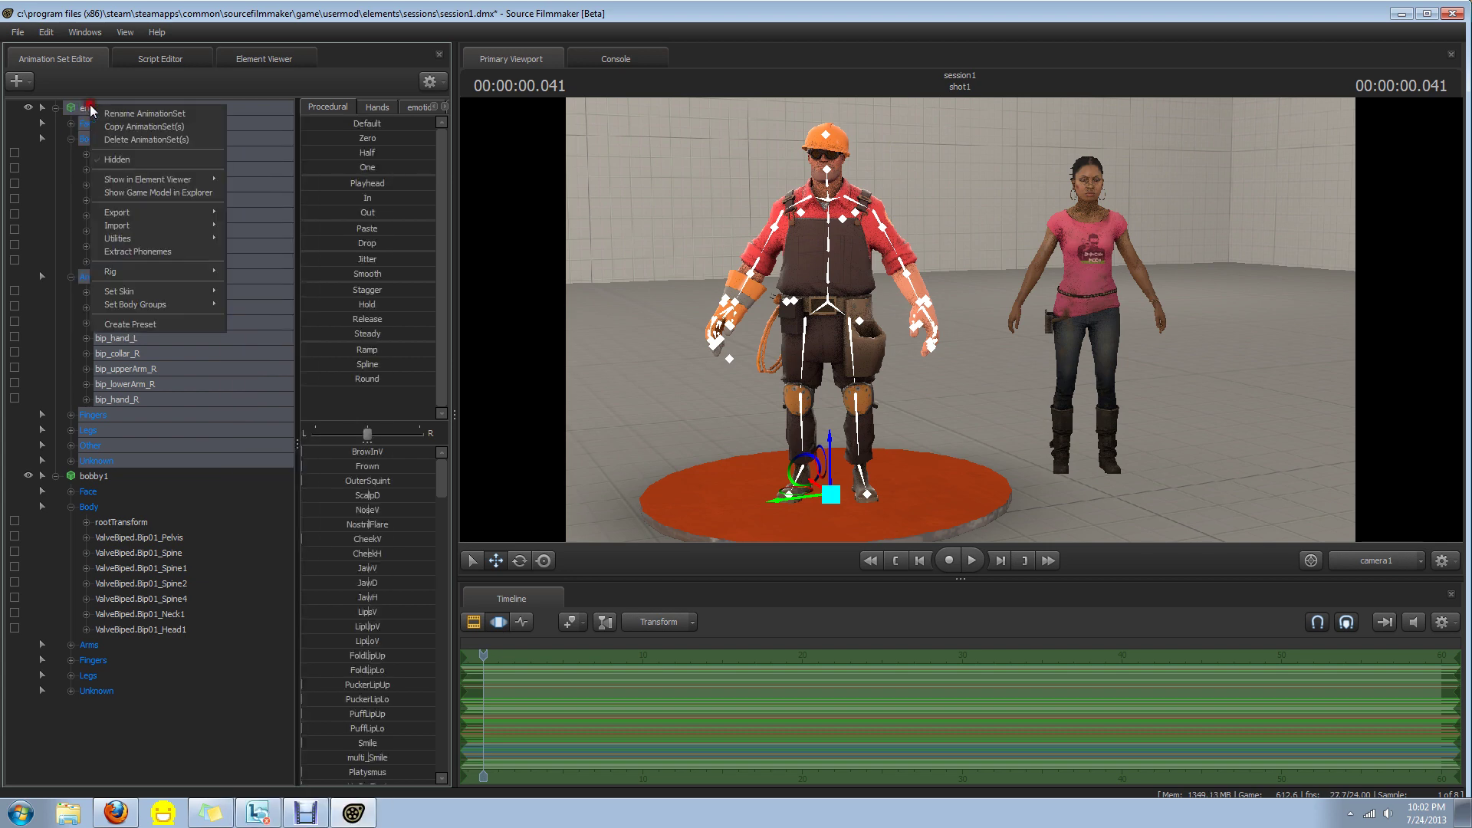
click(222, 740)
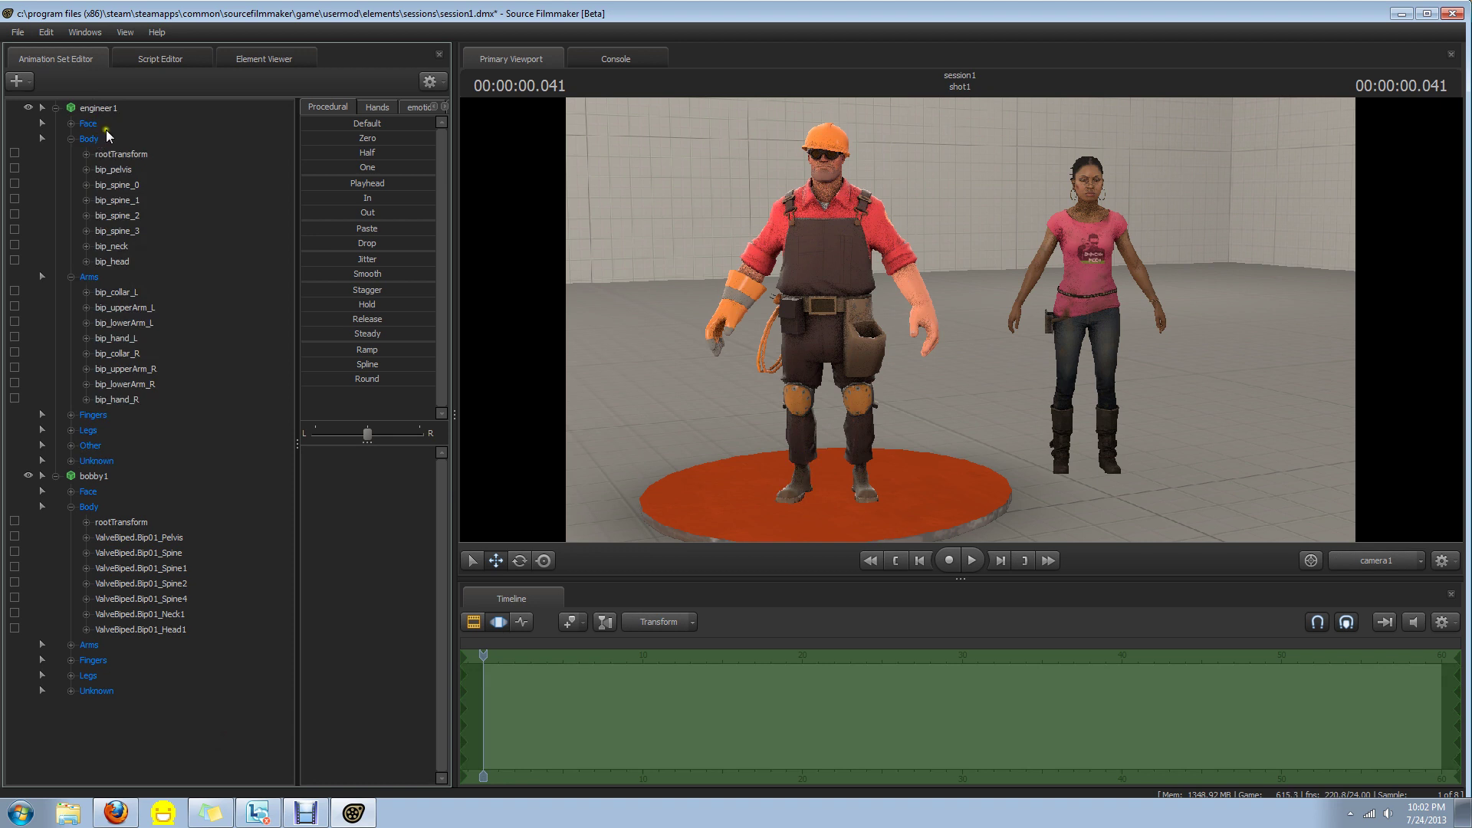
Rename the engineer1 animation set as bob1
right_click(122, 105)
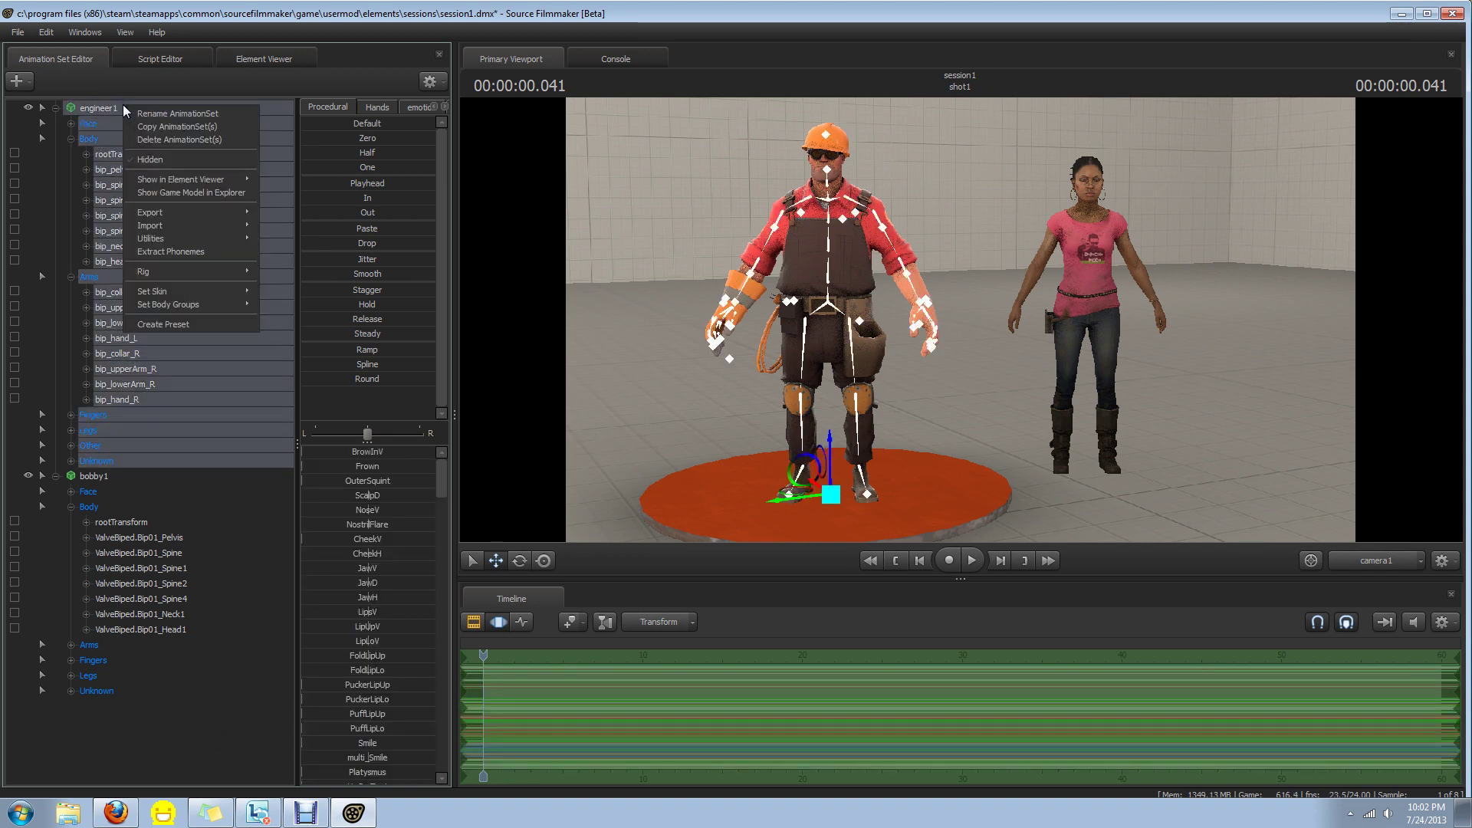
click(180, 114)
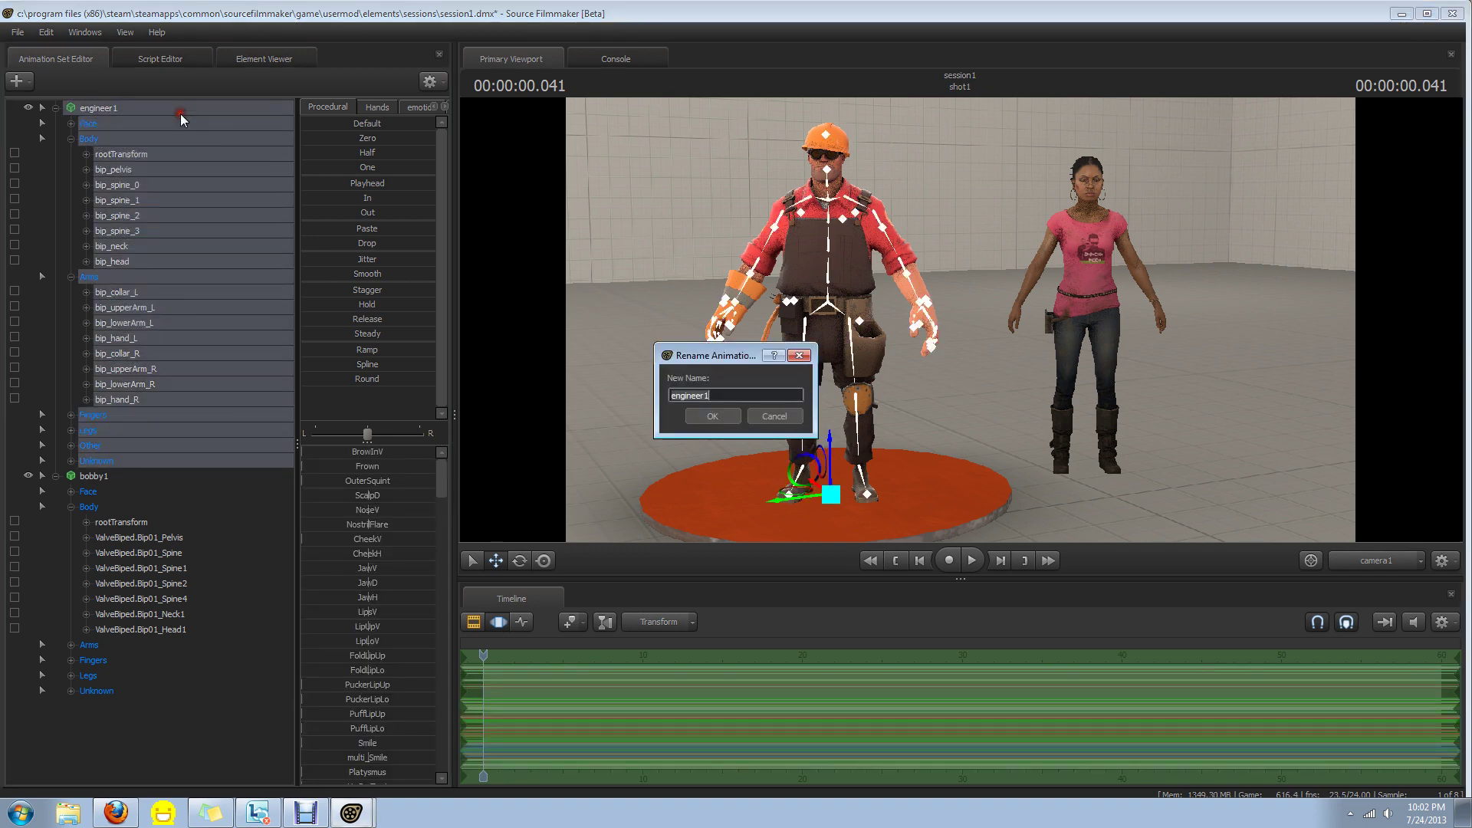
text(bob1)
click(718, 421)
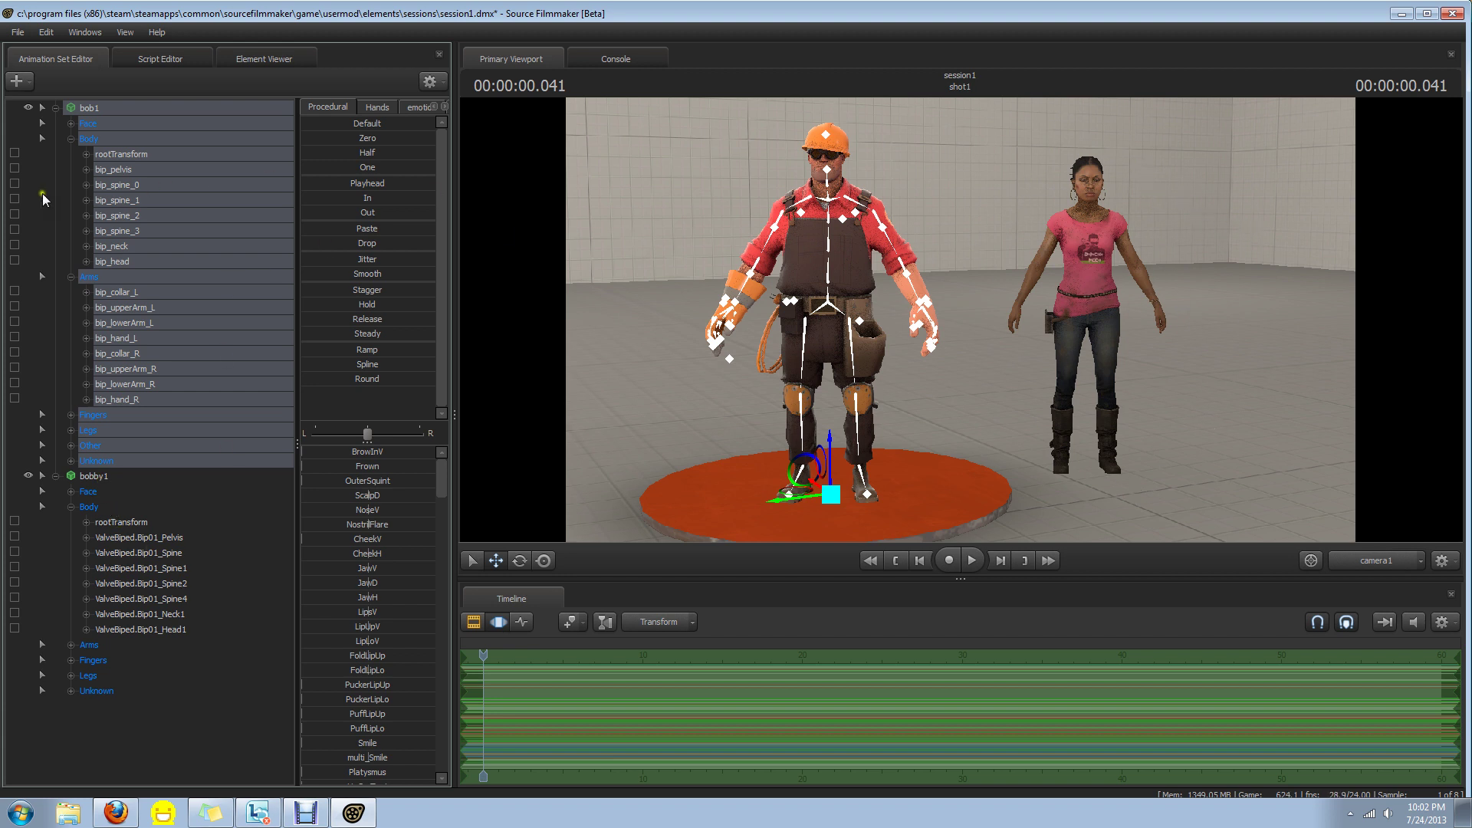
Run the doc_revzin_modified_puppet_delta rig script on the bob1 animation set
right_click(98, 108)
mouse_move(168, 272)
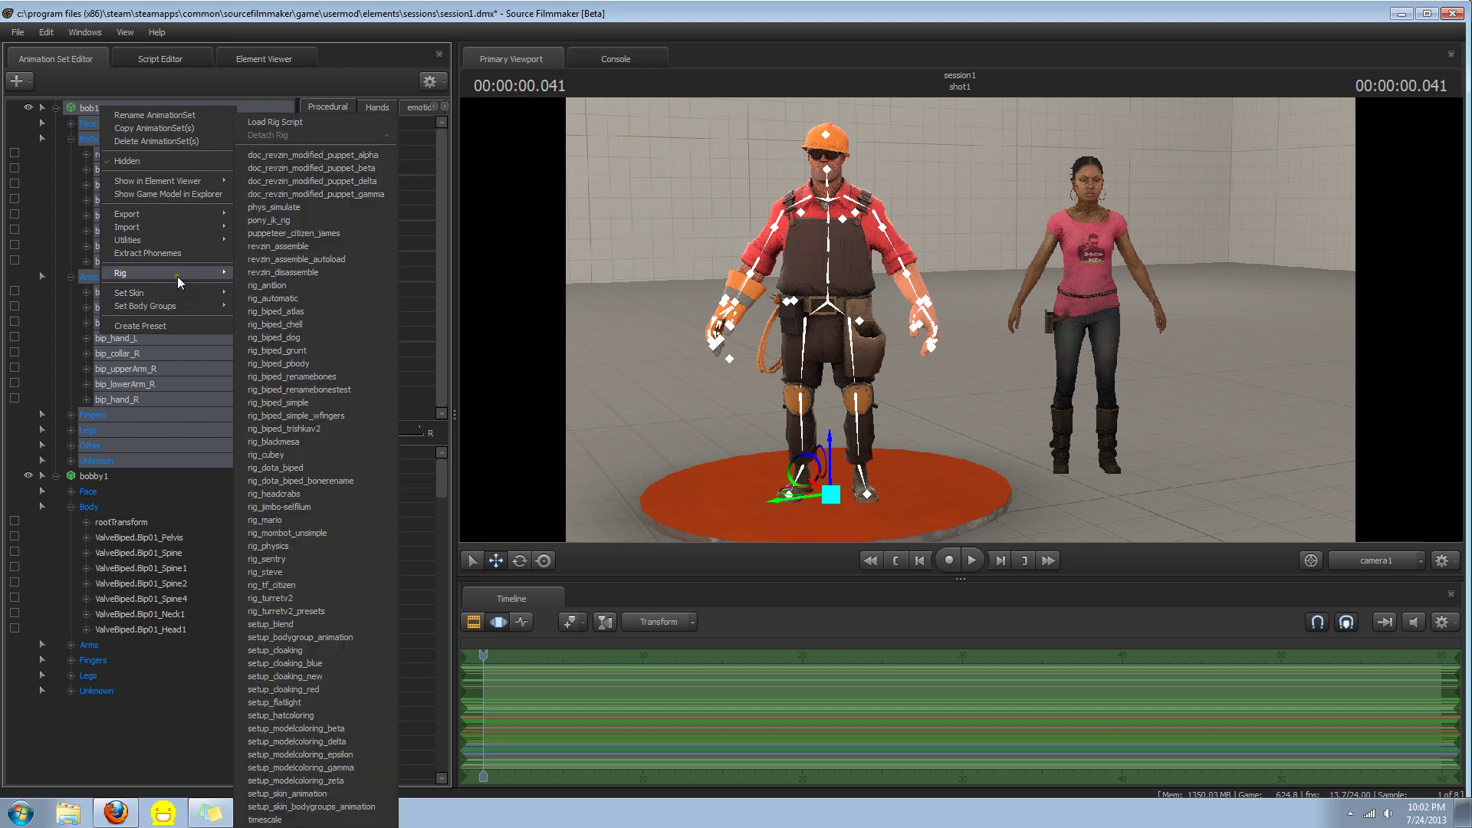
click(329, 181)
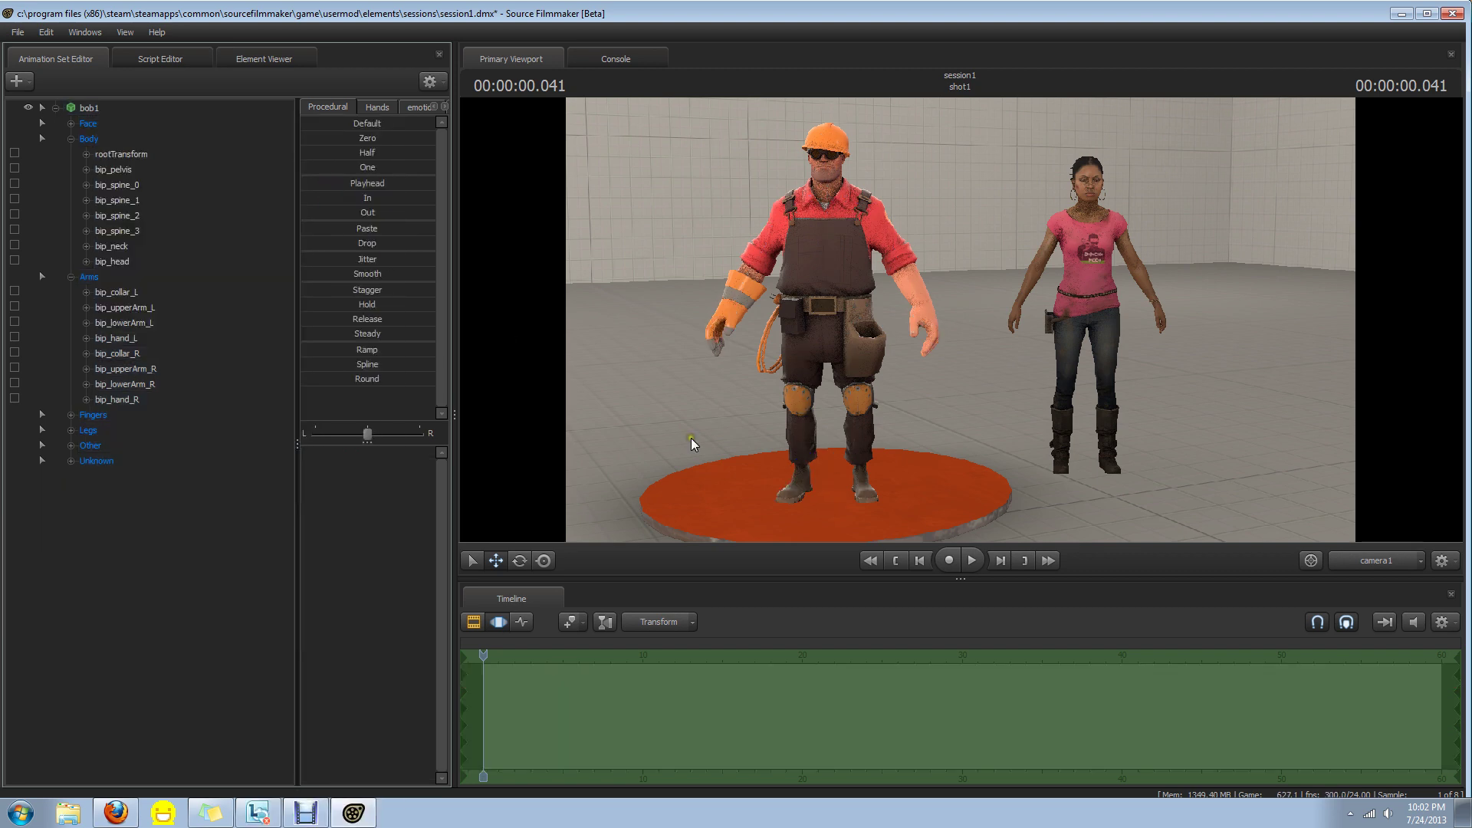
Try rotating the engineer's bip_upperArm_L bone and undo the rotation
click(885, 234)
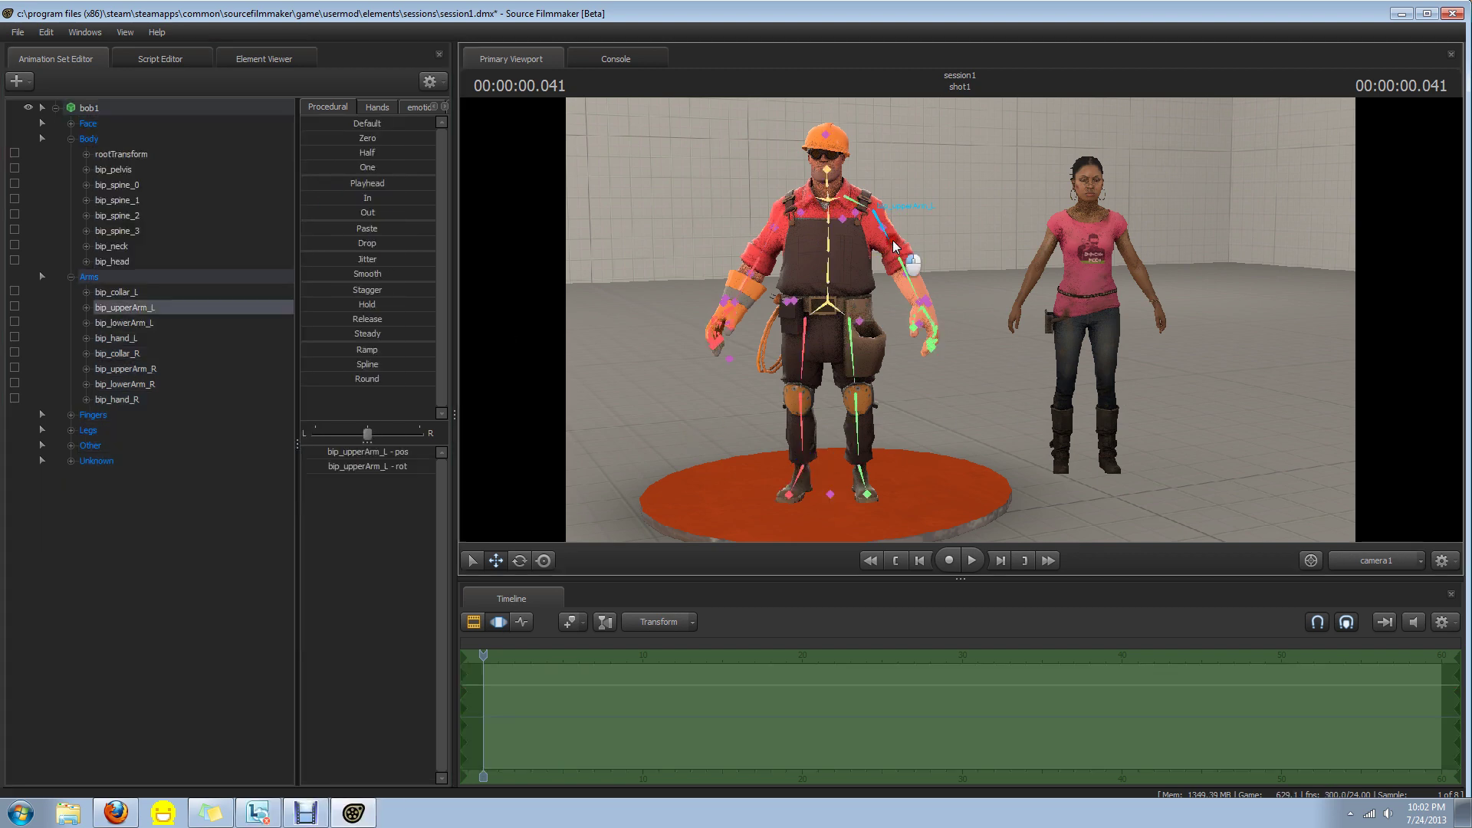
key(e)
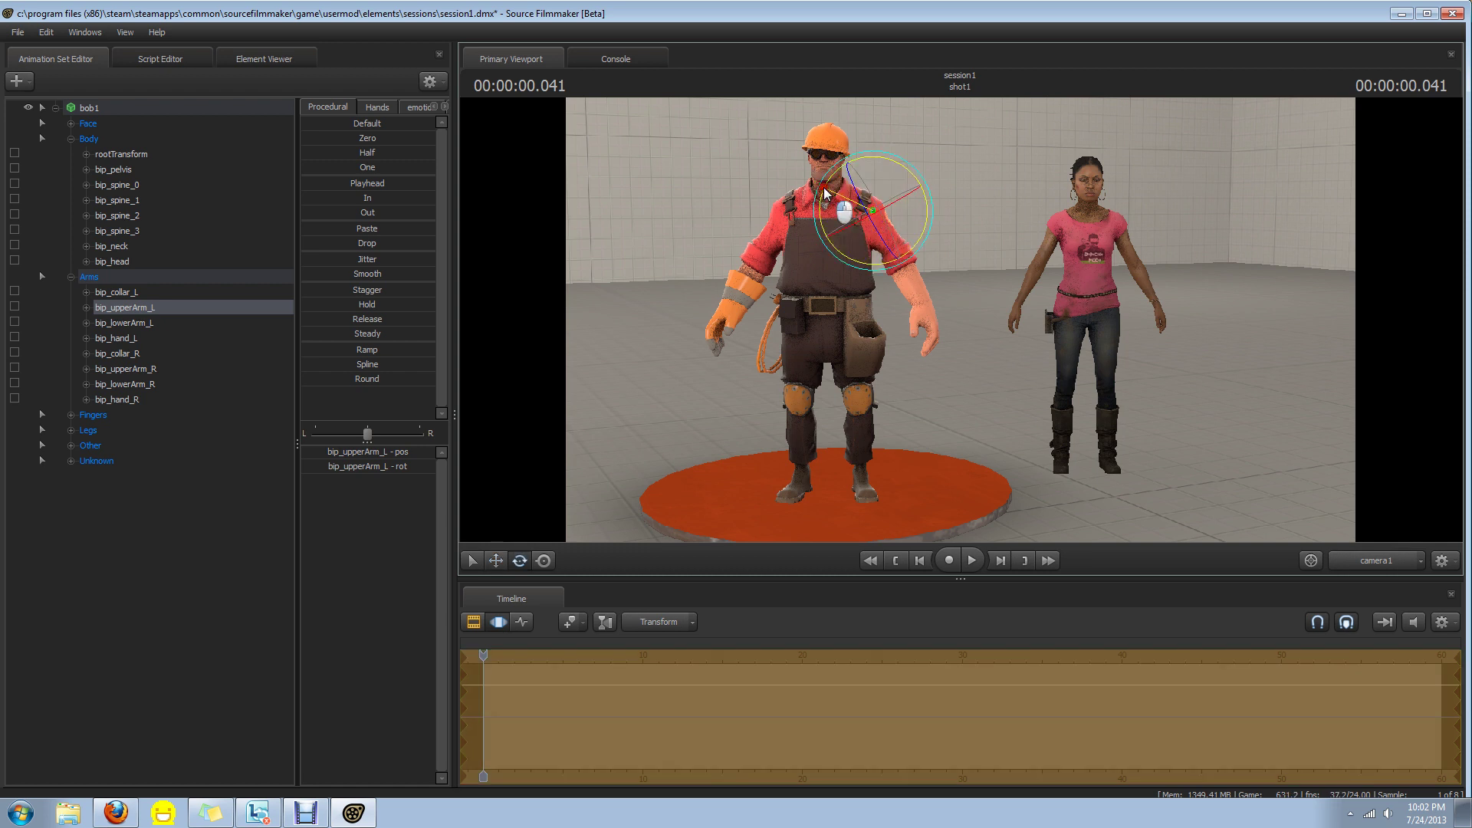
drag(824, 195, 819, 290)
key(ctrl+z)
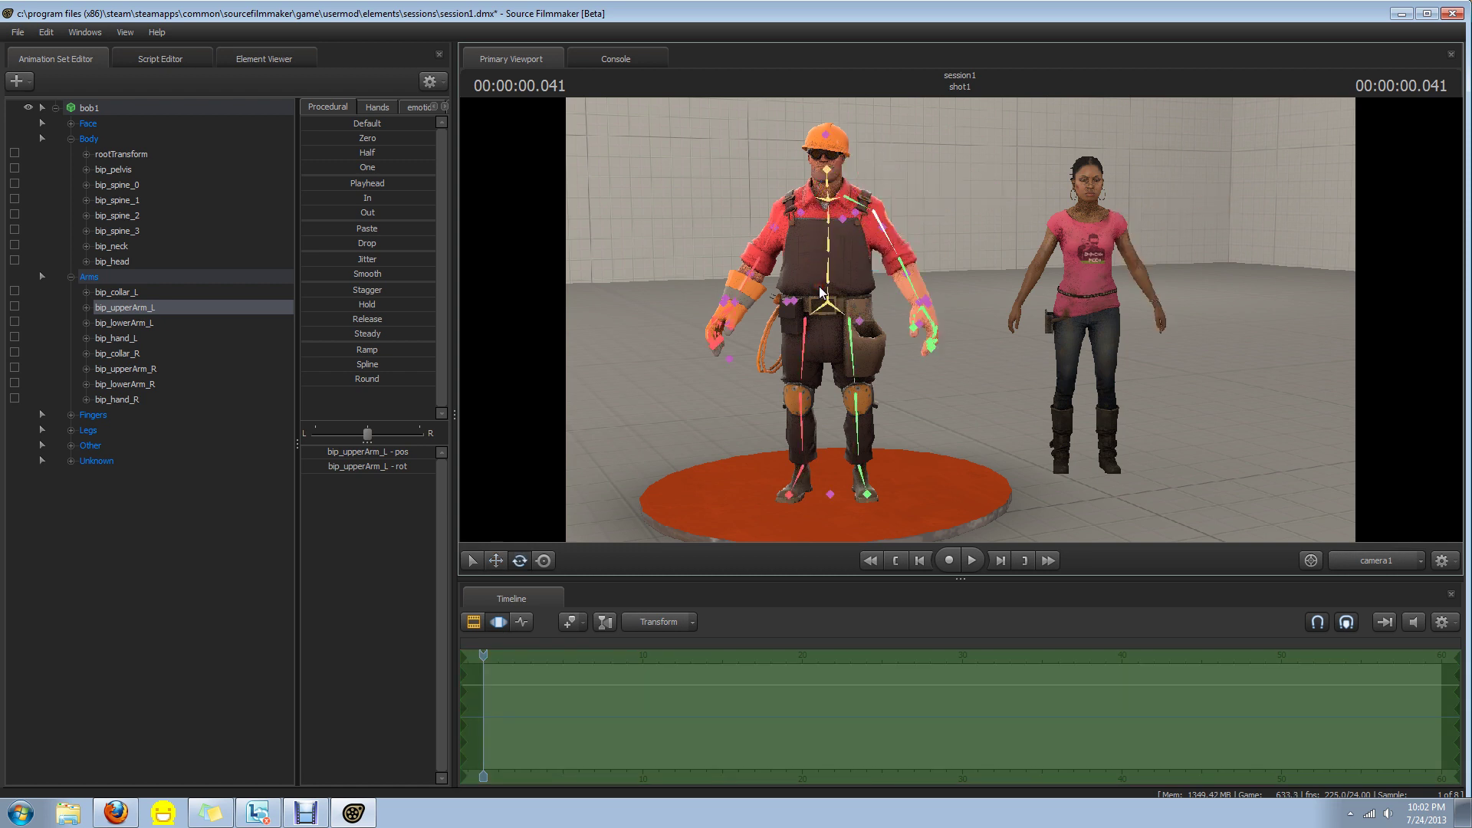
Try rotating the engineer's bip_collar_L bone and undo the rotation
click(855, 203)
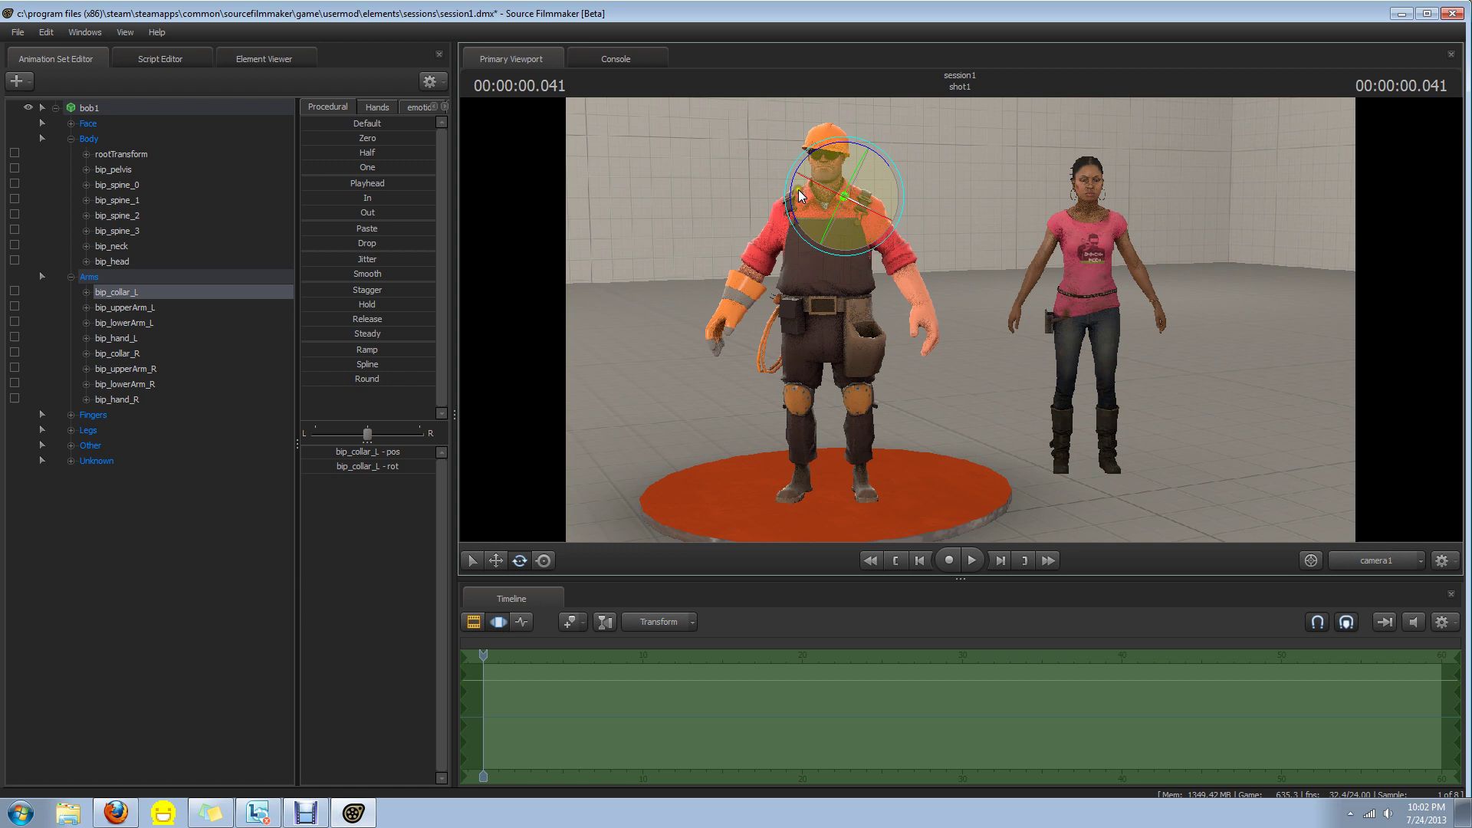
mouse_move(797, 198)
mouse_down()
mouse_move(791, 226)
mouse_move(791, 190)
mouse_up()
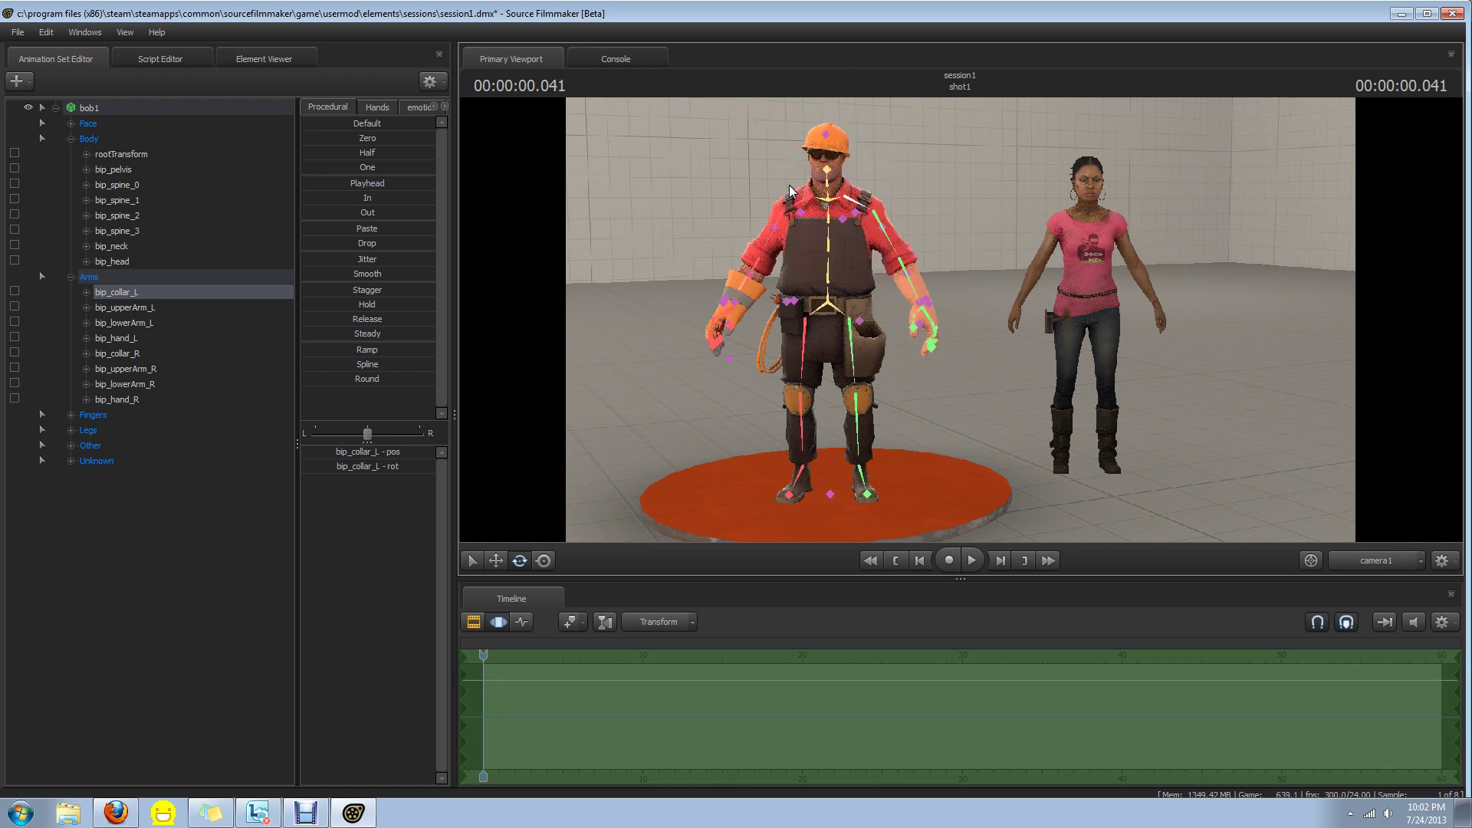
key(ctrl)
Import the taunt03 sequence onto the bob1 animation set and scrub the playhead to preview both models' motion
click(91, 108)
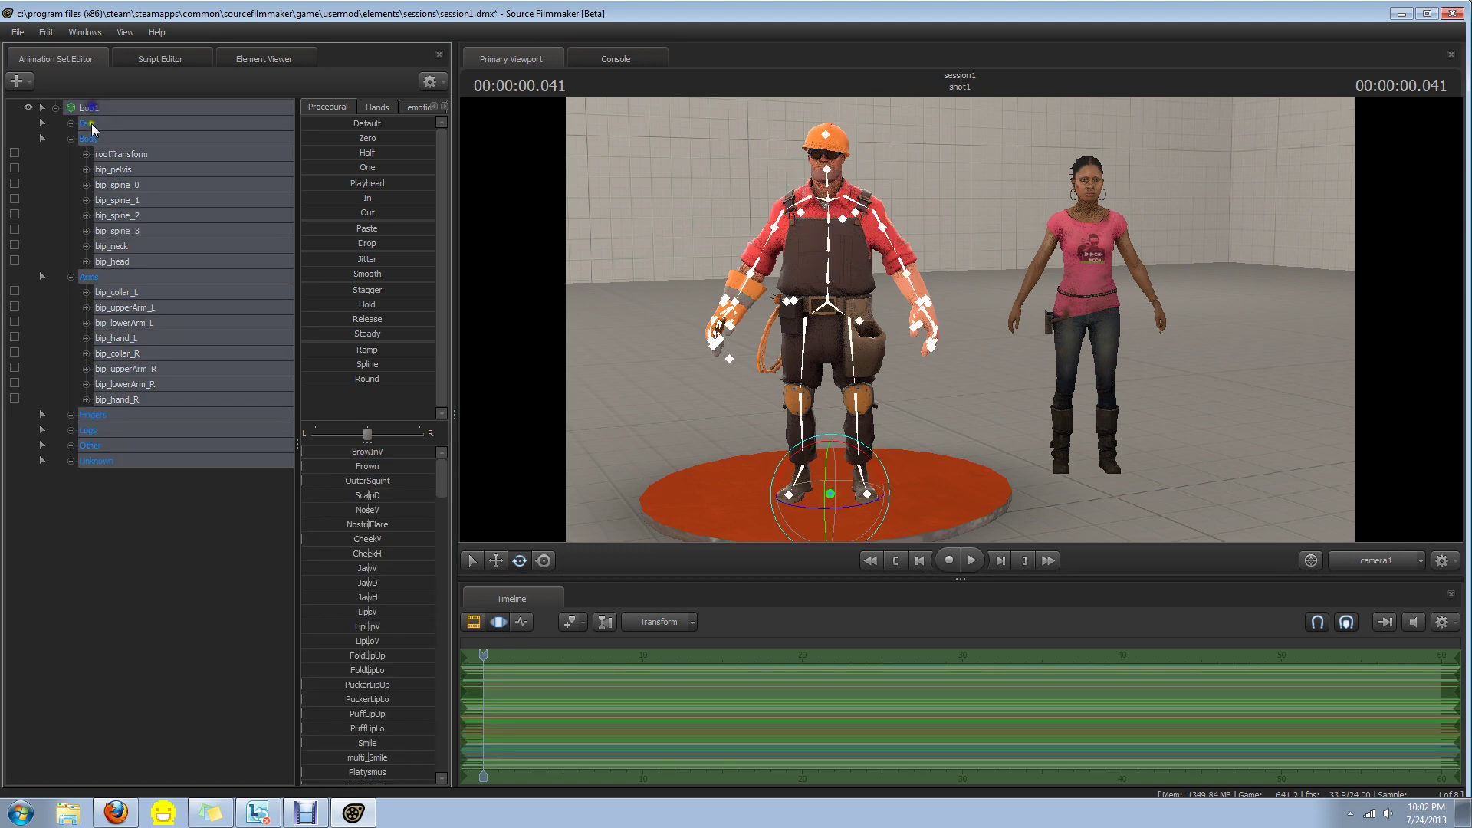
right_click(92, 108)
mouse_move(169, 232)
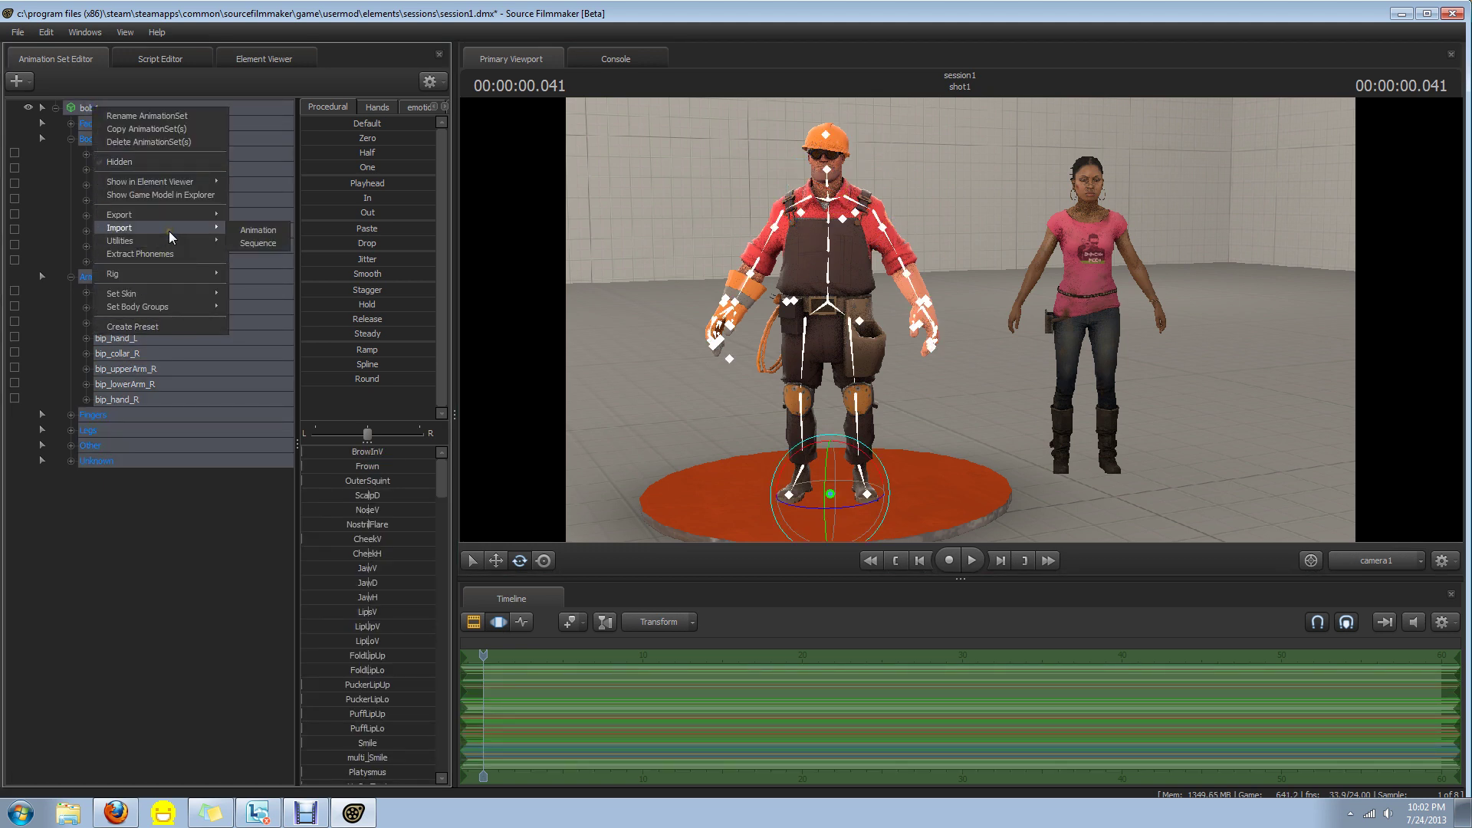
click(259, 243)
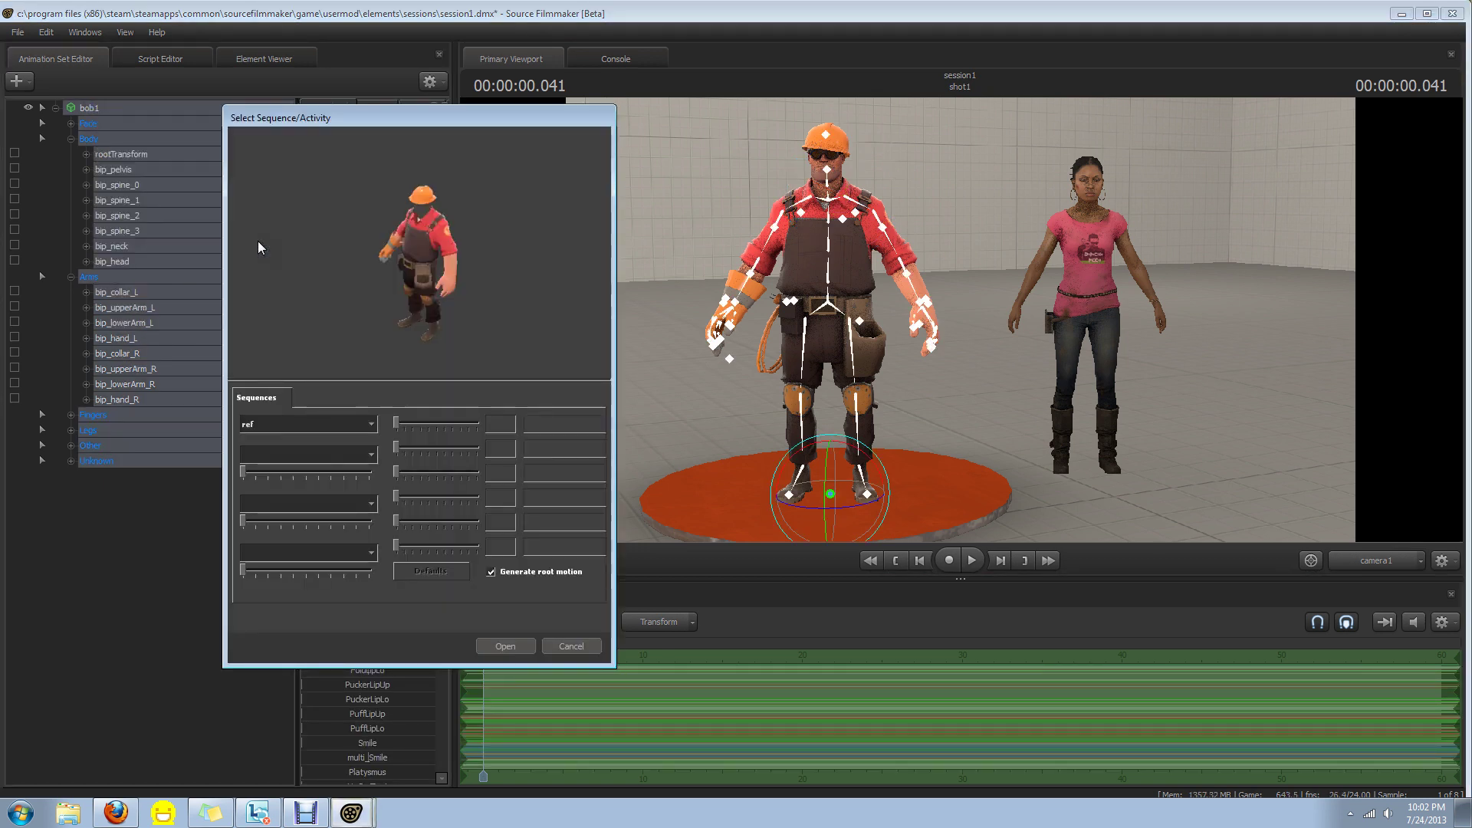
click(325, 424)
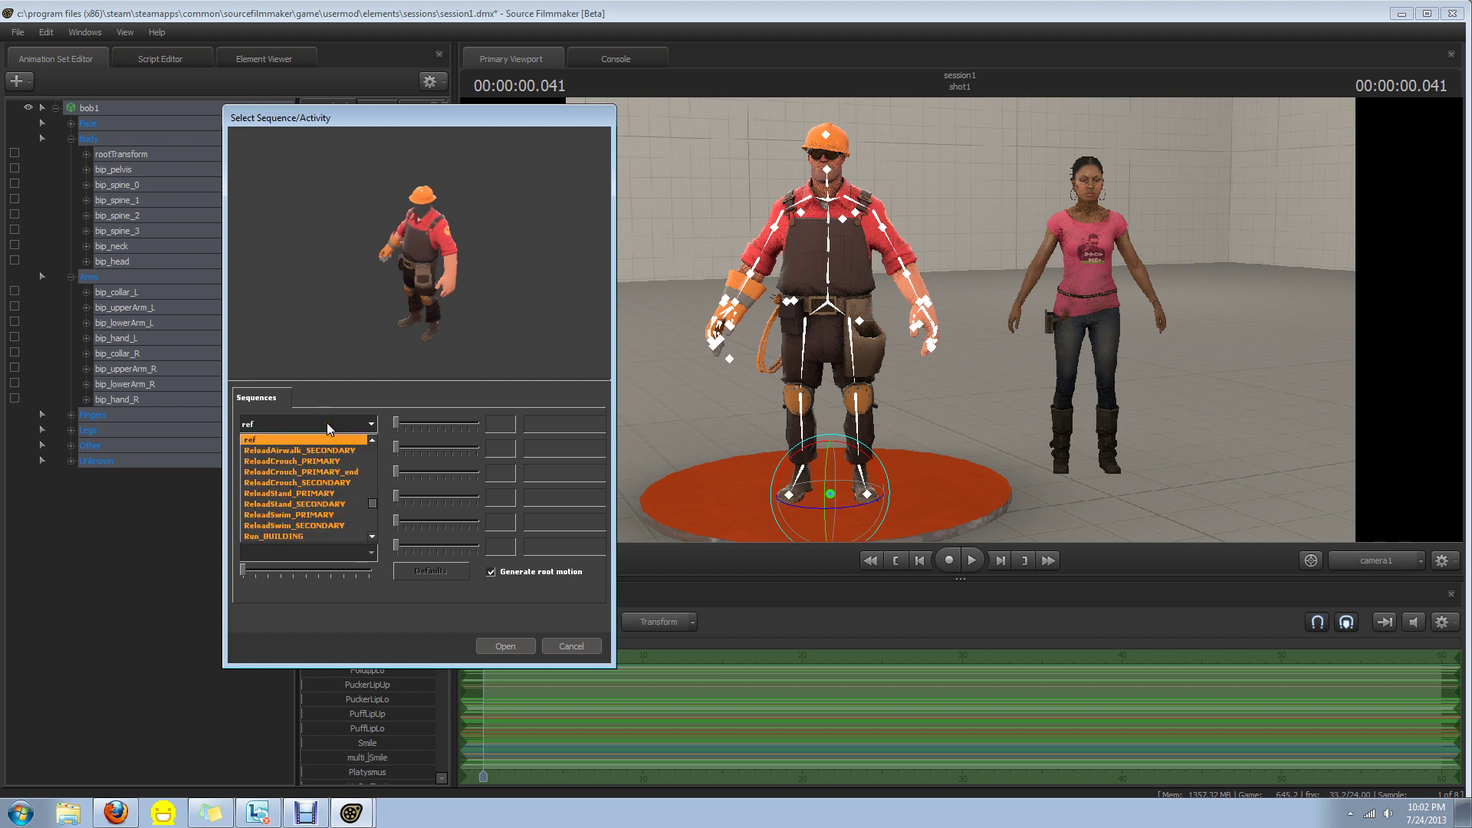
key(s)
key(t)
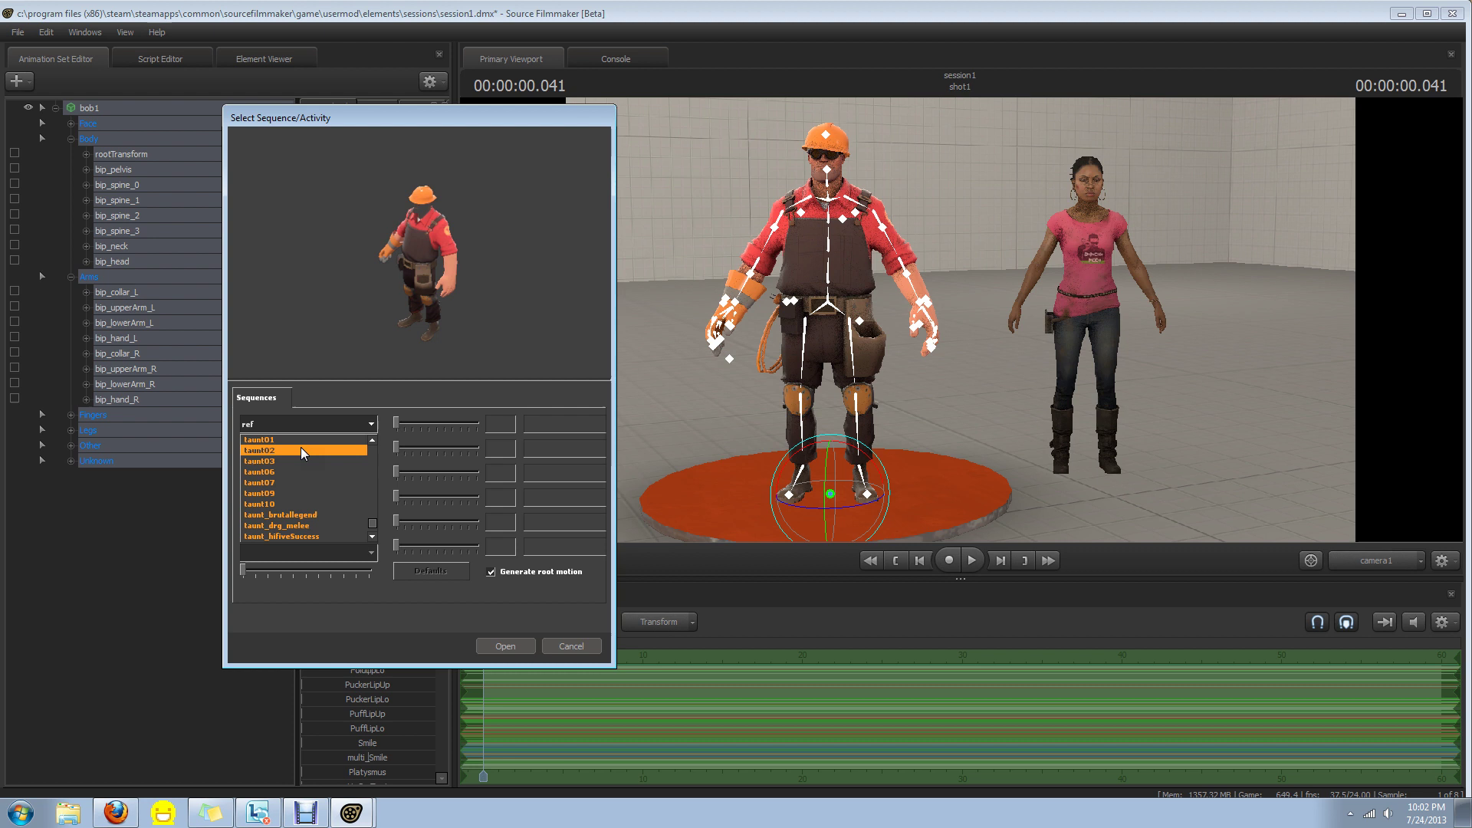
click(300, 449)
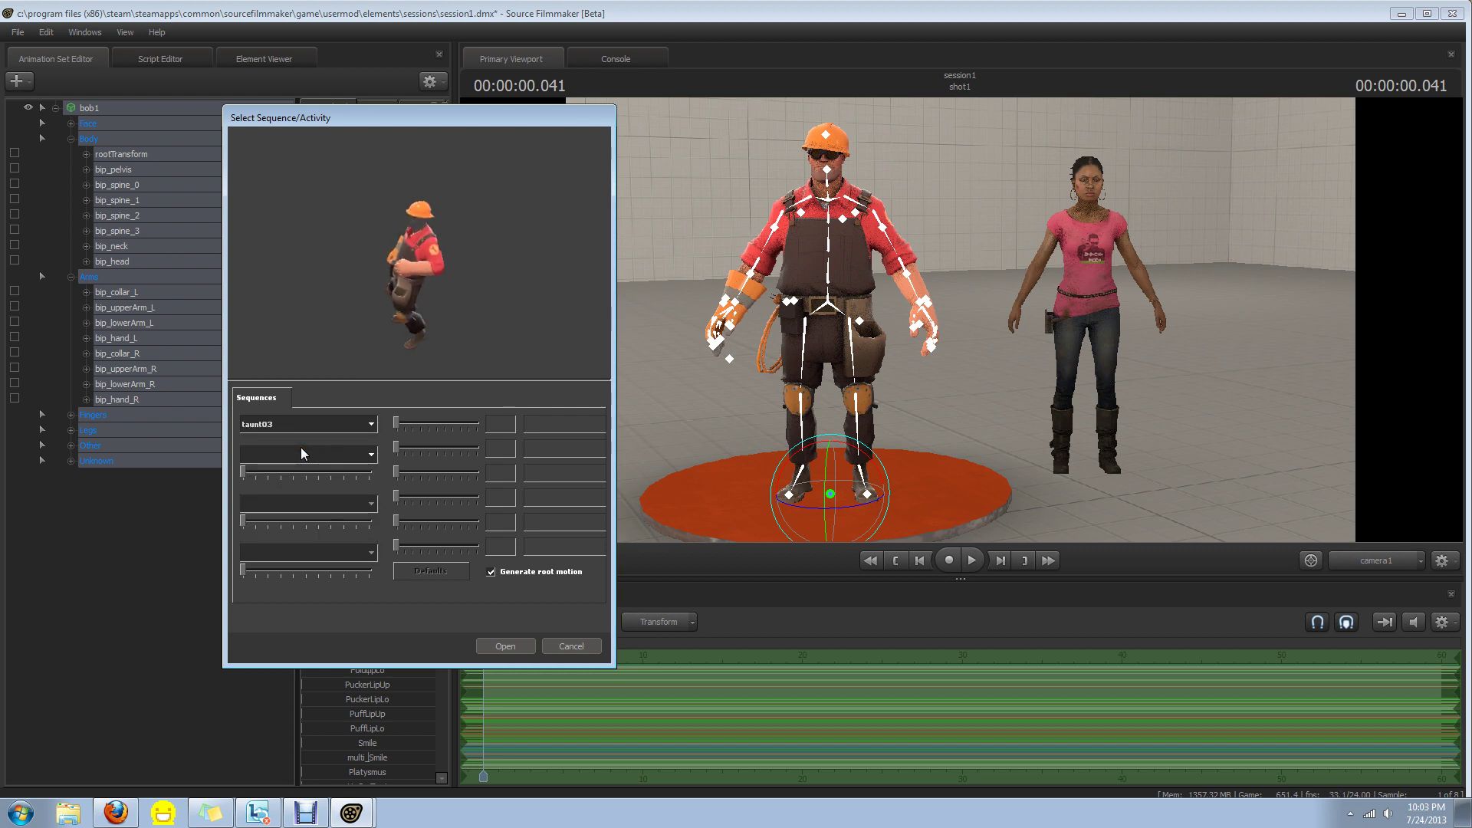
key(Down)
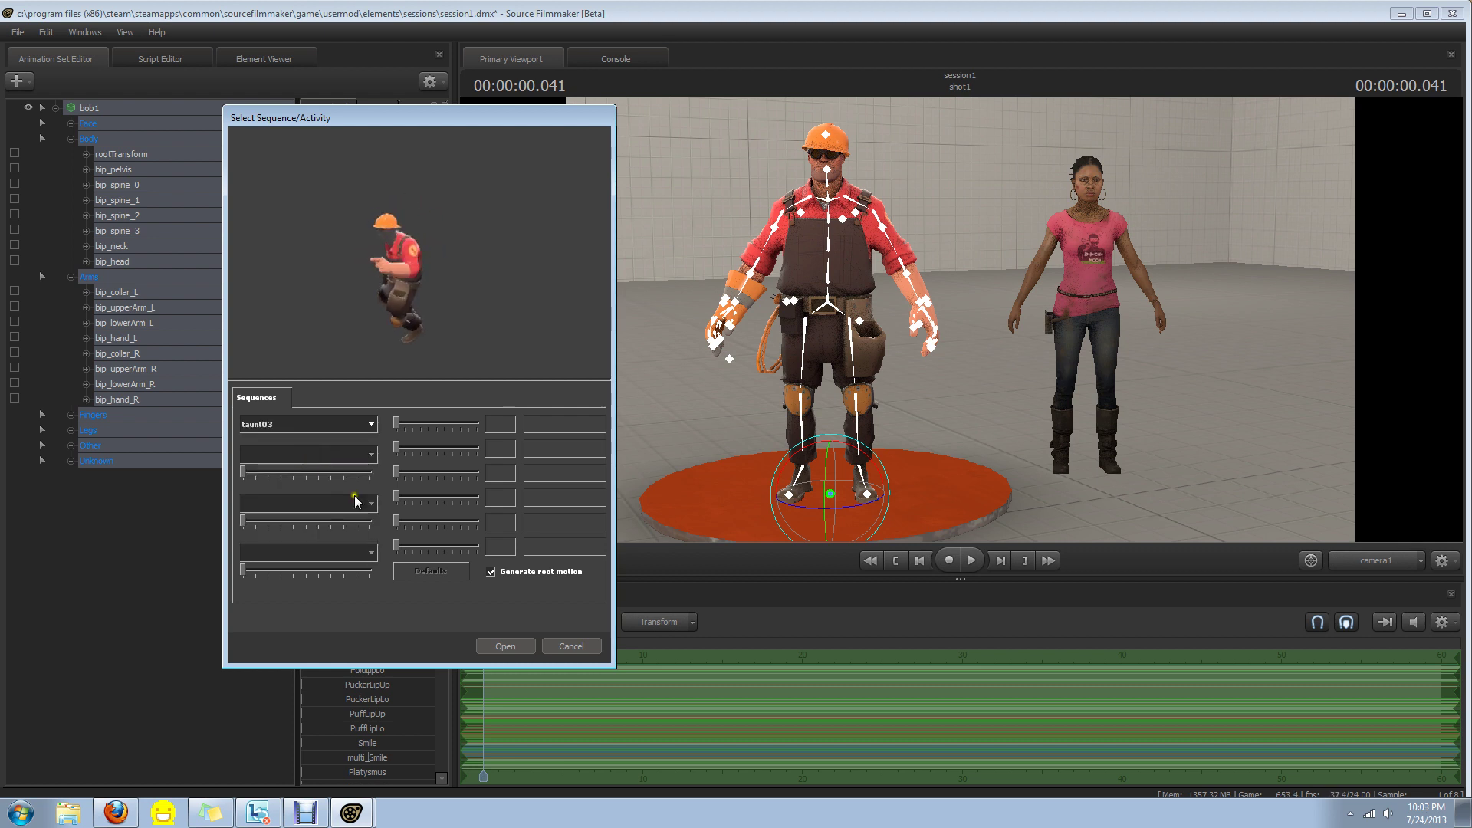
click(505, 646)
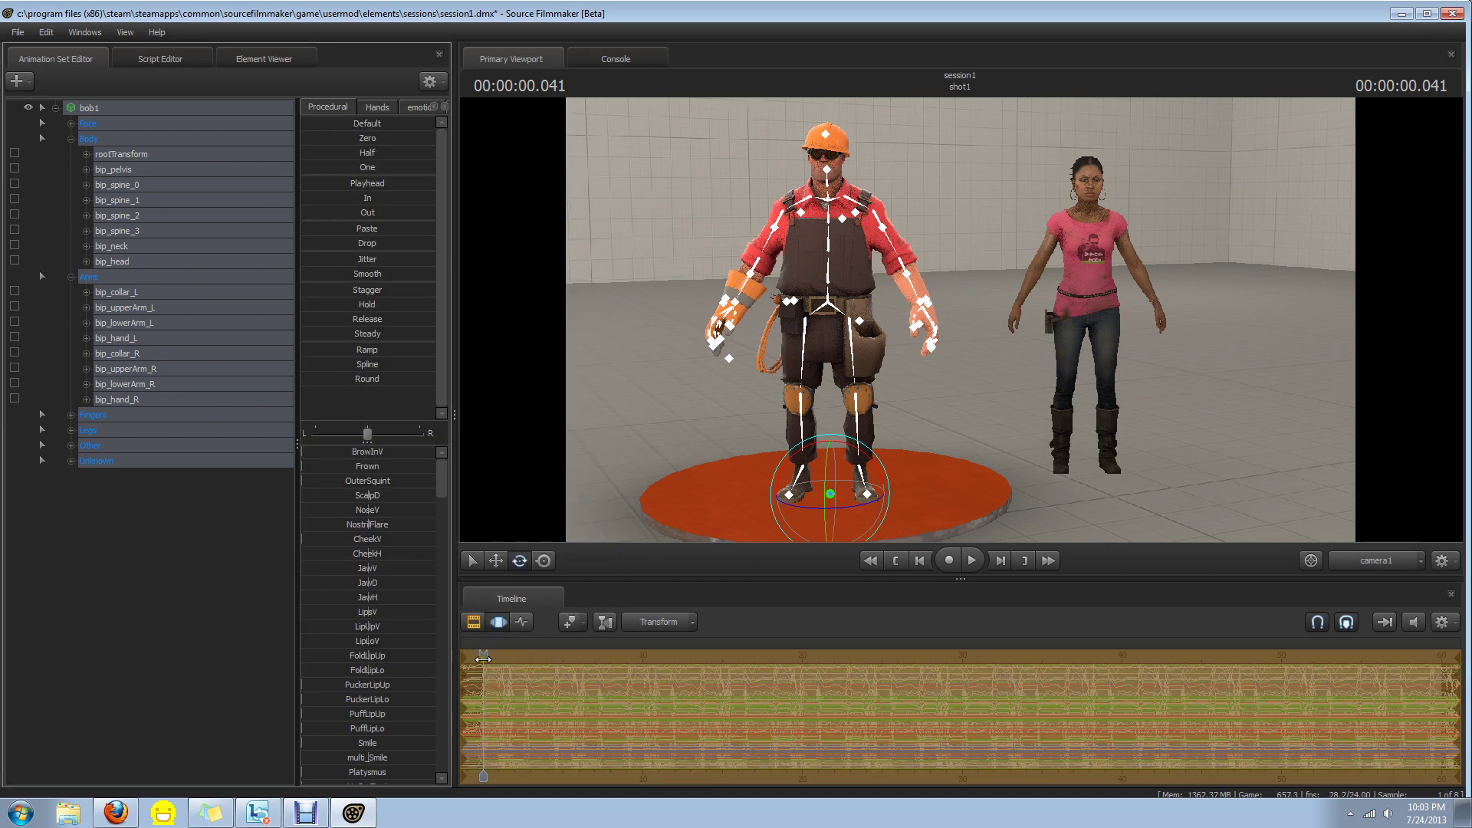
drag(484, 657, 592, 673)
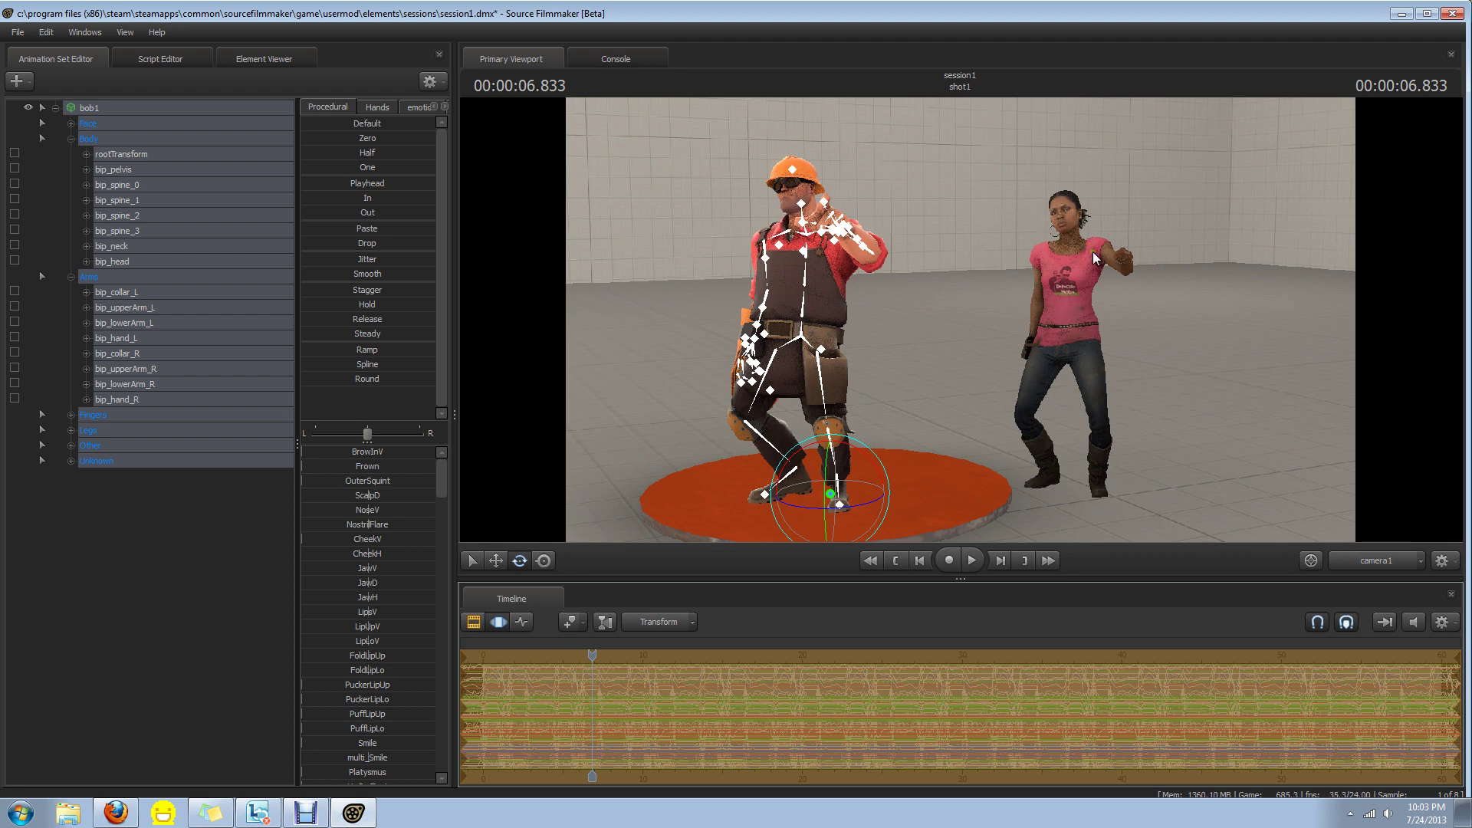
Show hidden controls in the animation set list and unhide the bobby1 animation set
right_click(66, 620)
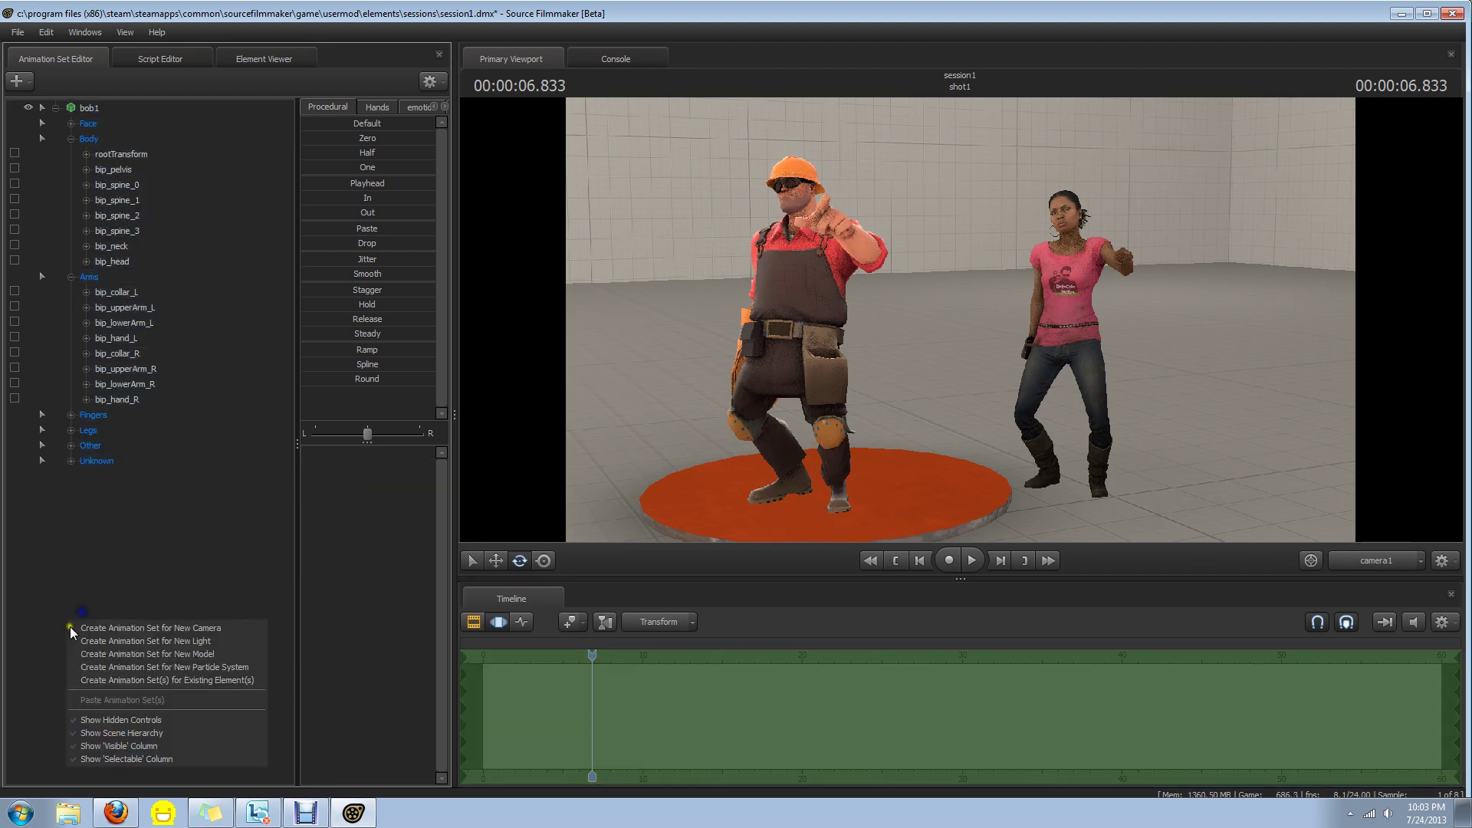
click(104, 724)
click(102, 478)
right_click(101, 479)
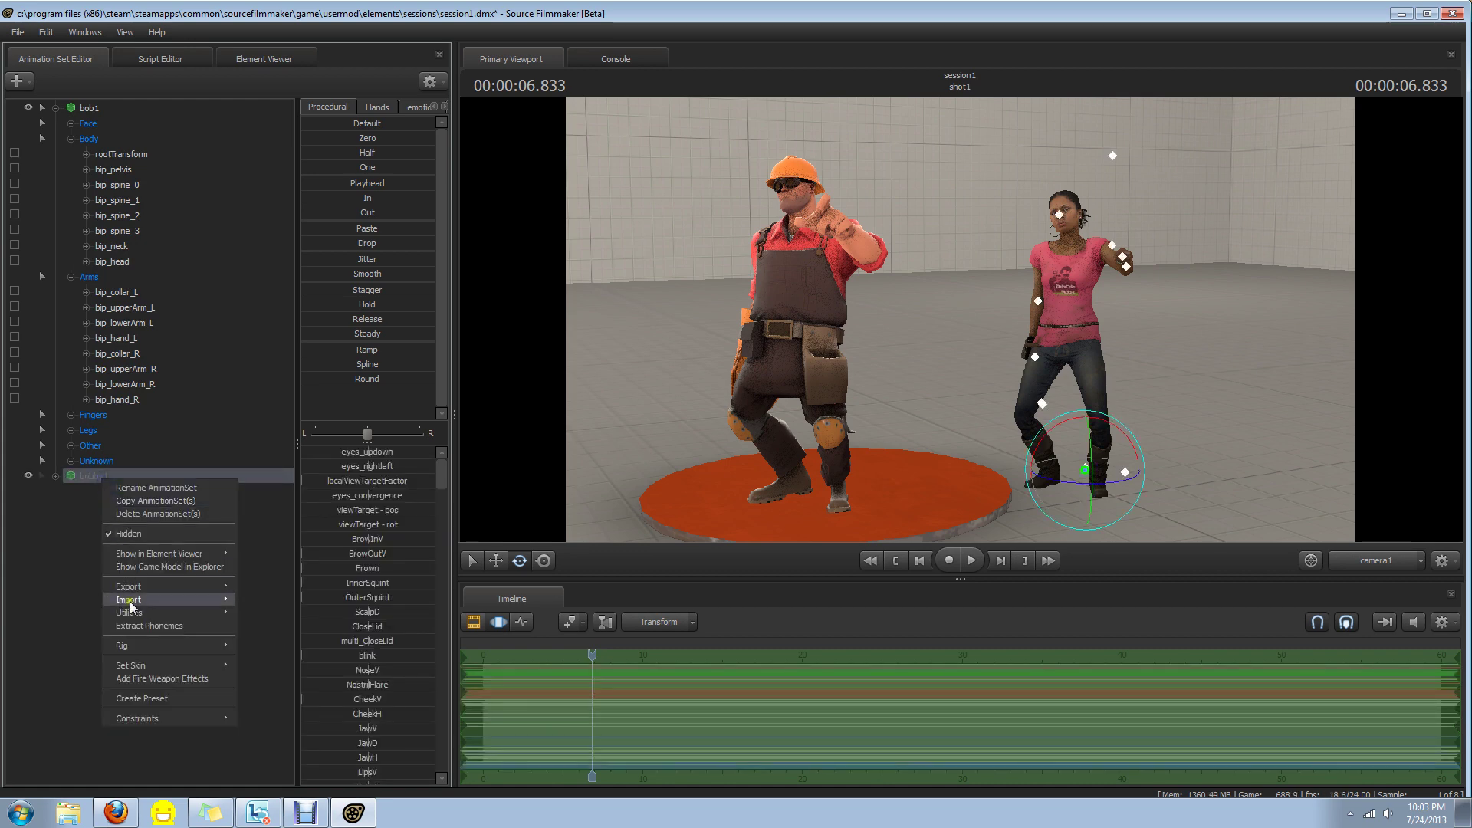
mouse_move(158, 716)
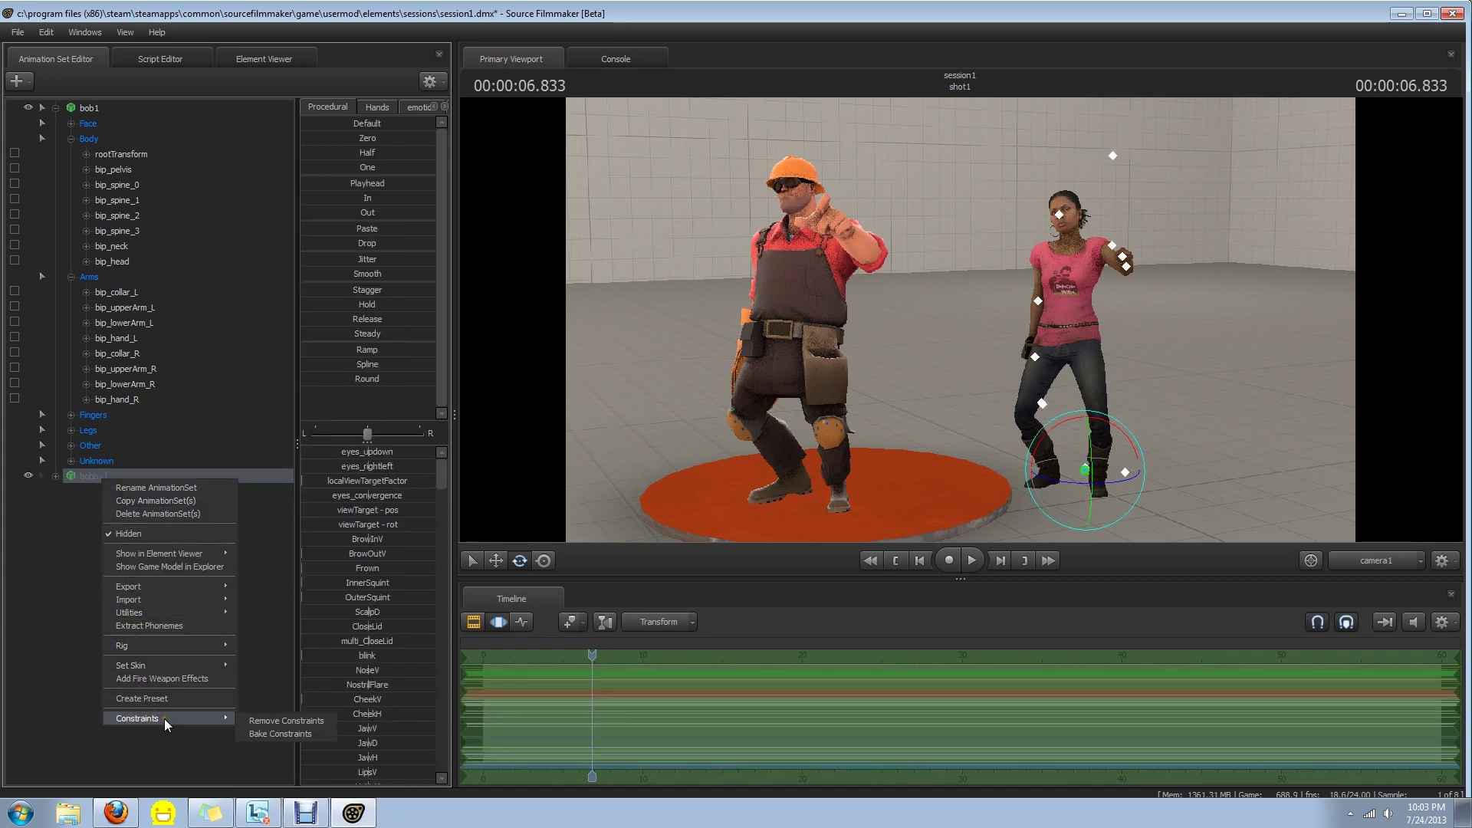
click(160, 535)
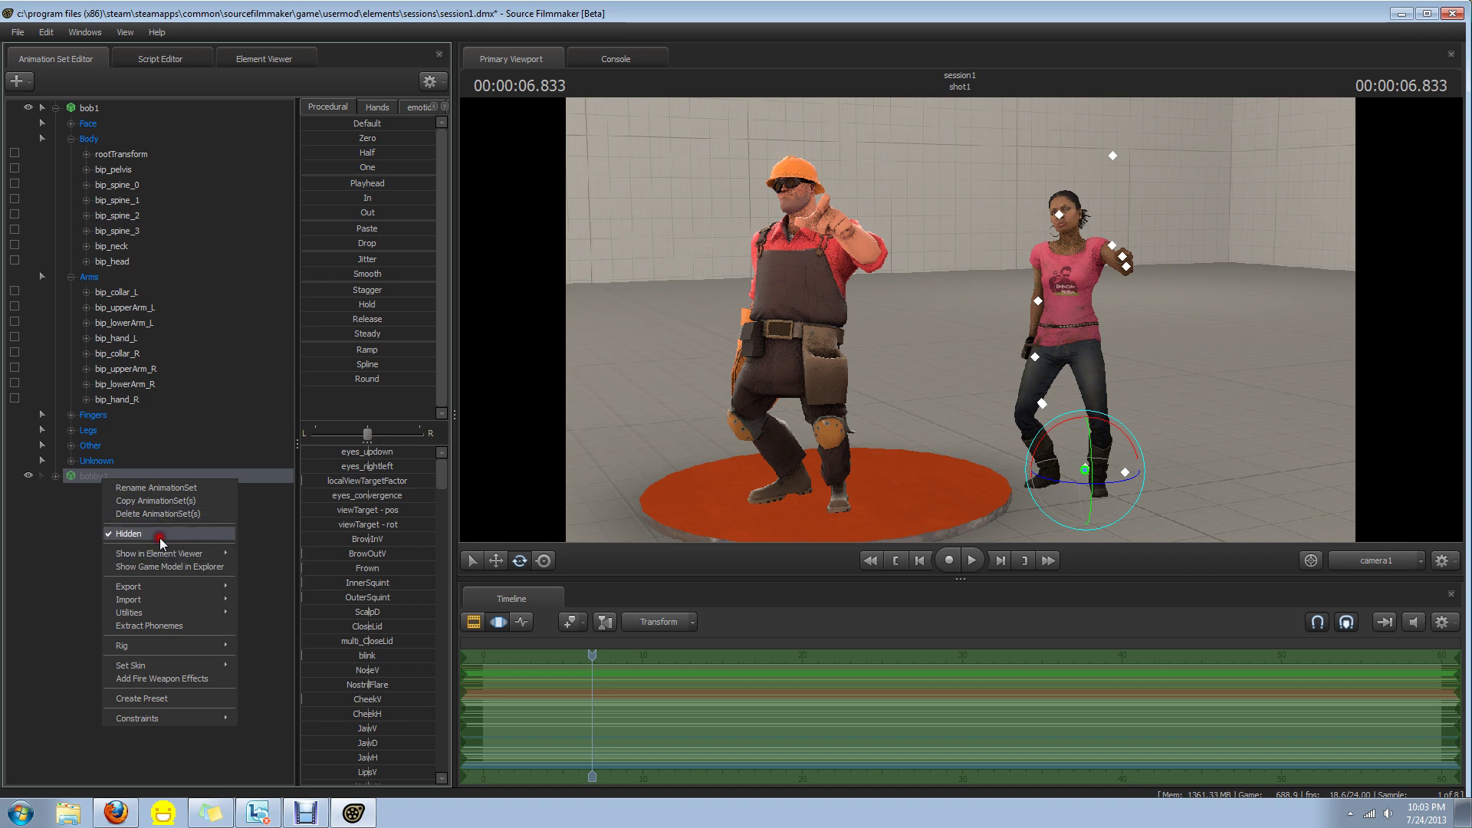
click(107, 478)
right_click(122, 475)
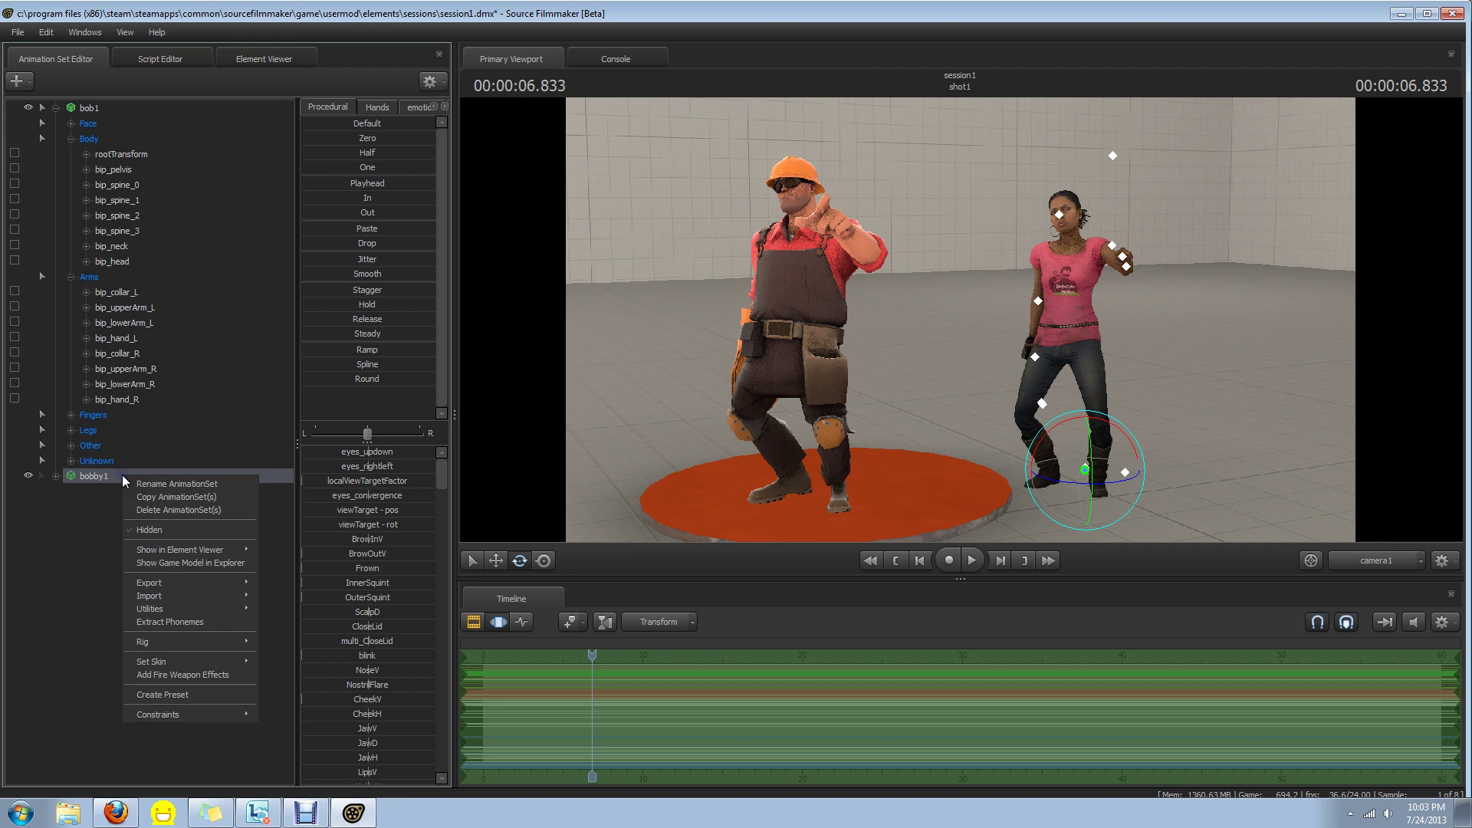
mouse_move(245, 714)
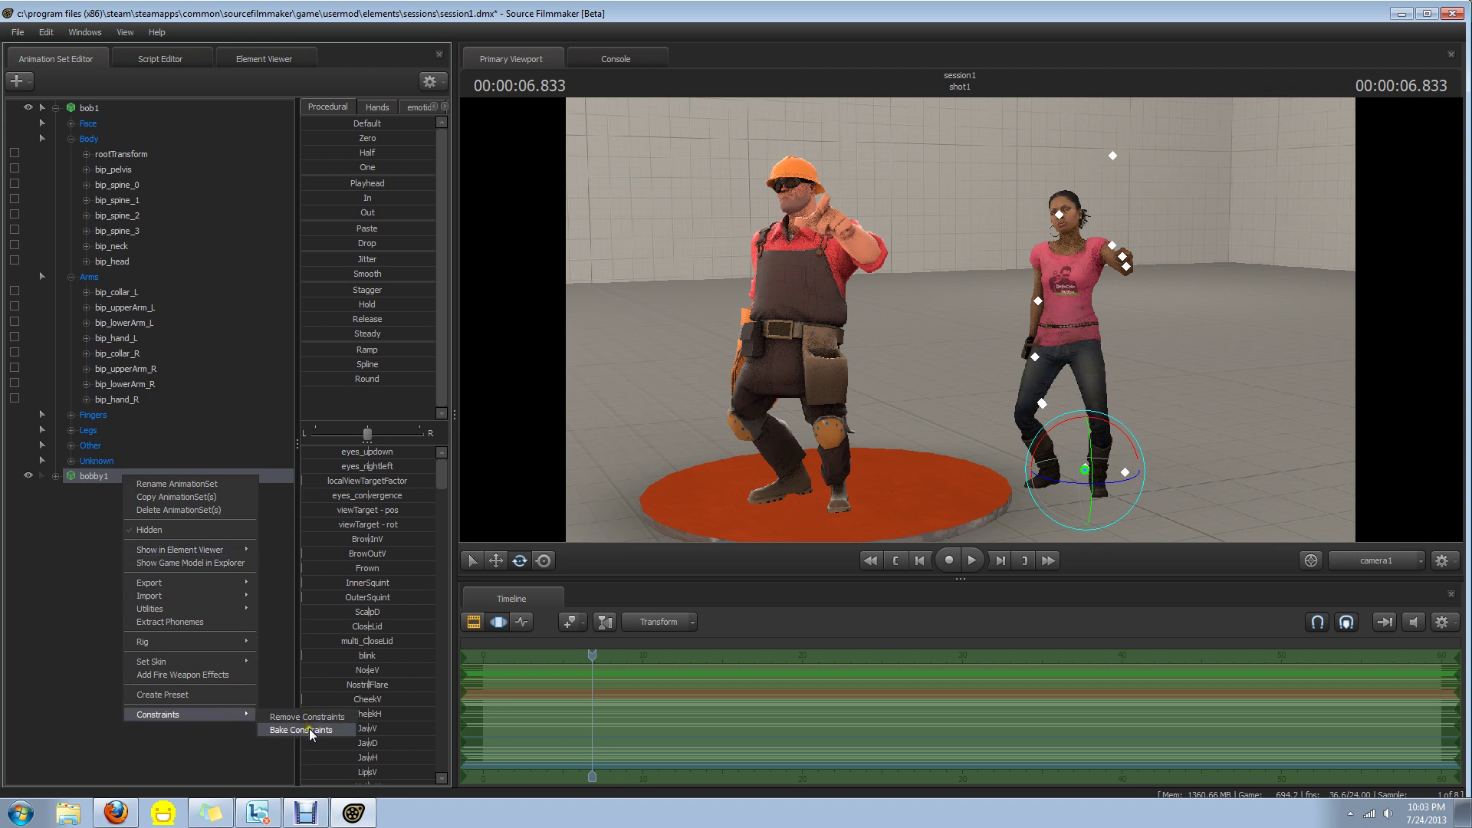
click(301, 729)
Limit the time selection to about the first 10 seconds of the shot
click(499, 714)
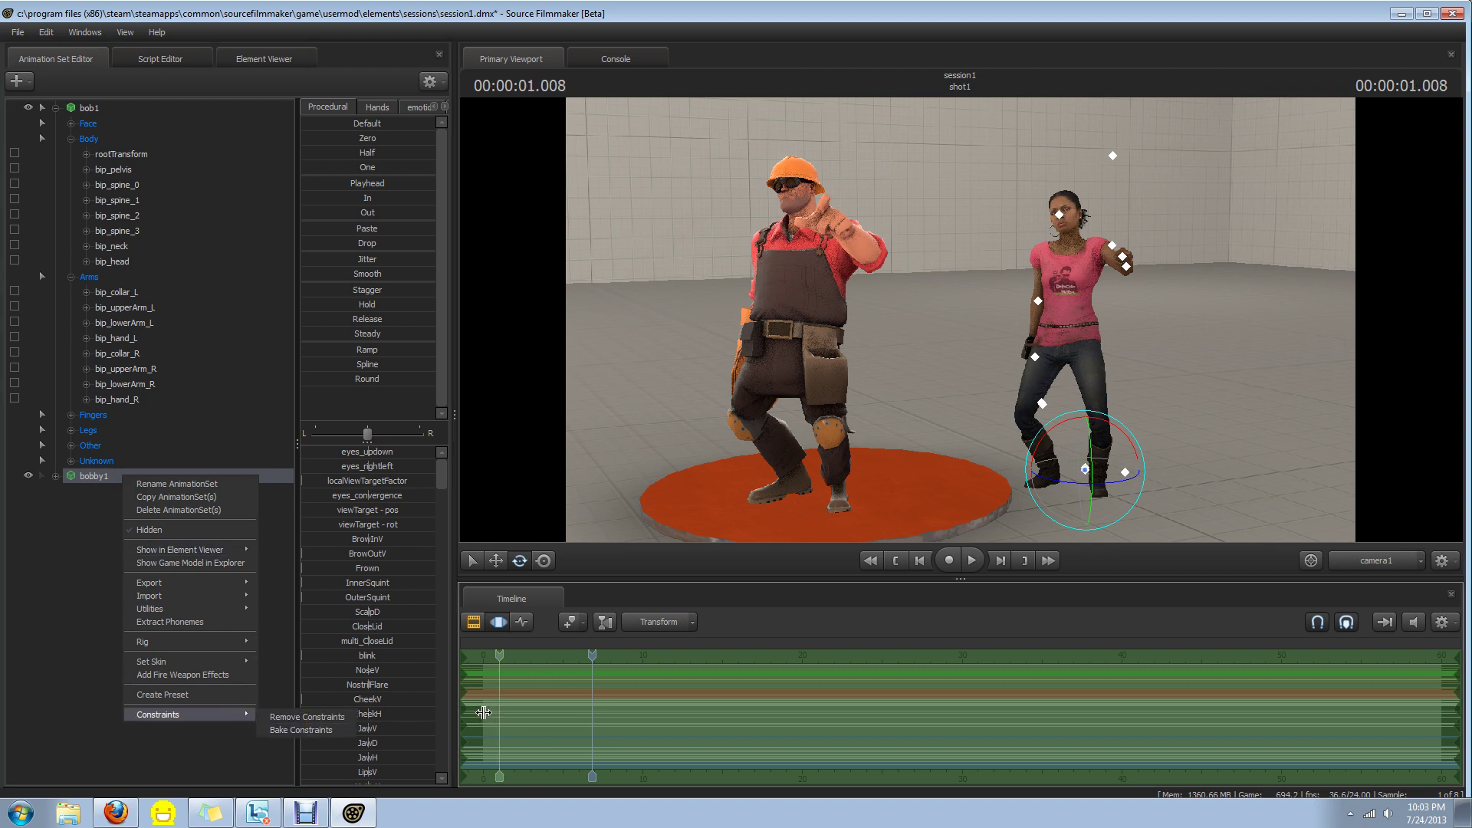
mouse_move(480, 713)
mouse_down()
mouse_move(616, 709)
mouse_move(632, 723)
mouse_move(566, 723)
mouse_up()
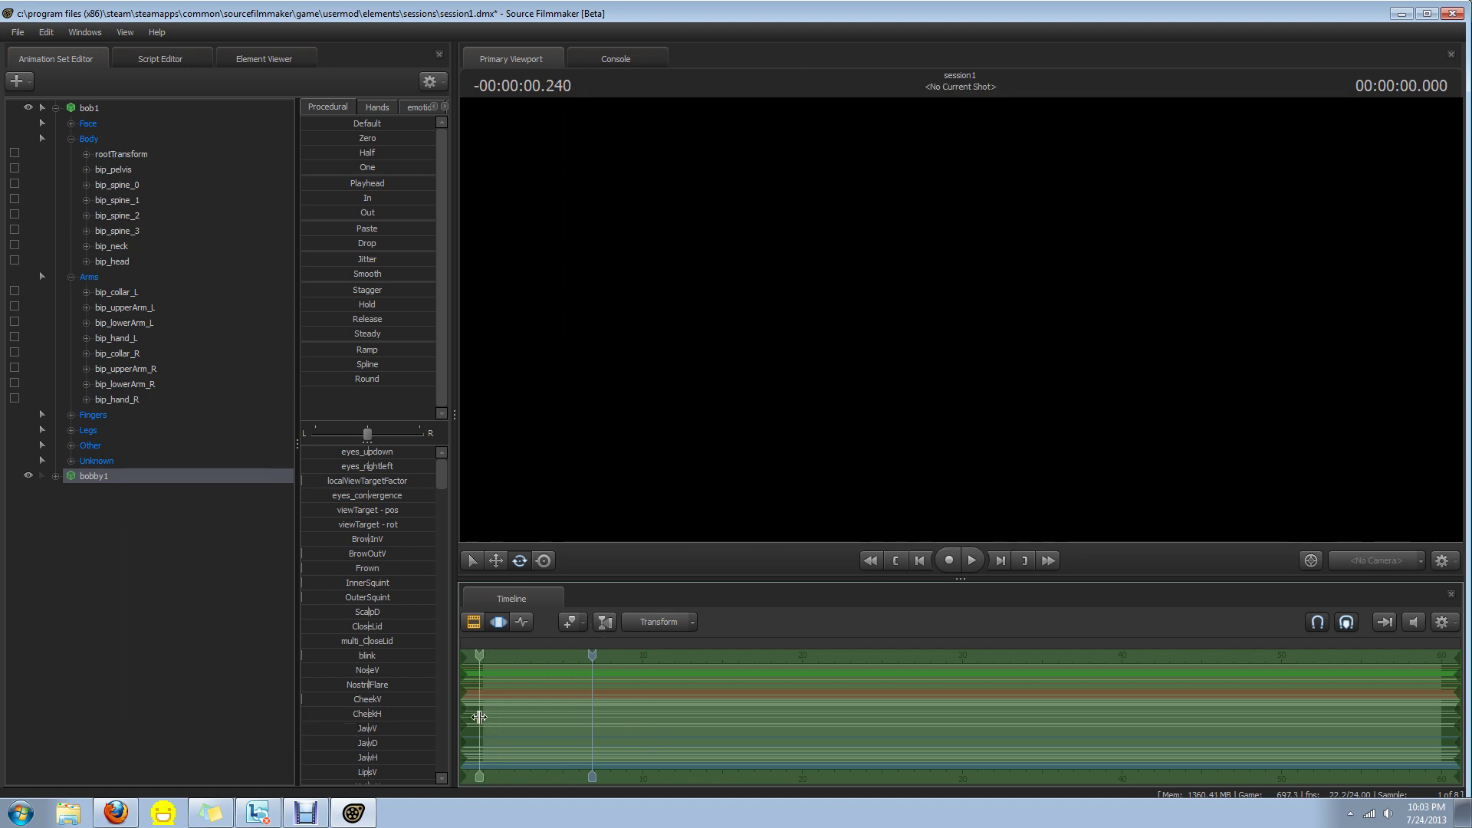
drag(478, 717, 643, 721)
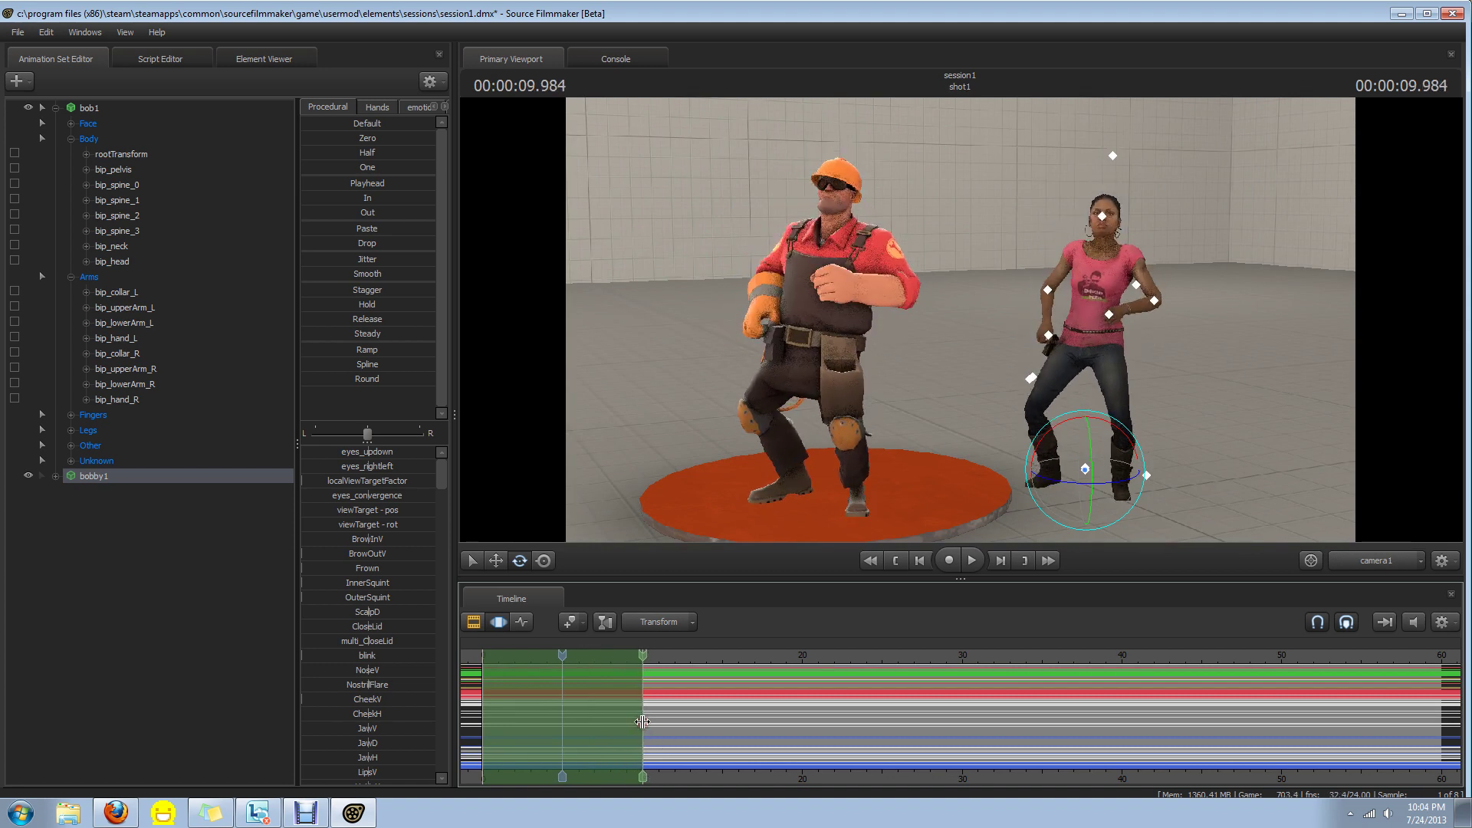
key(Up)
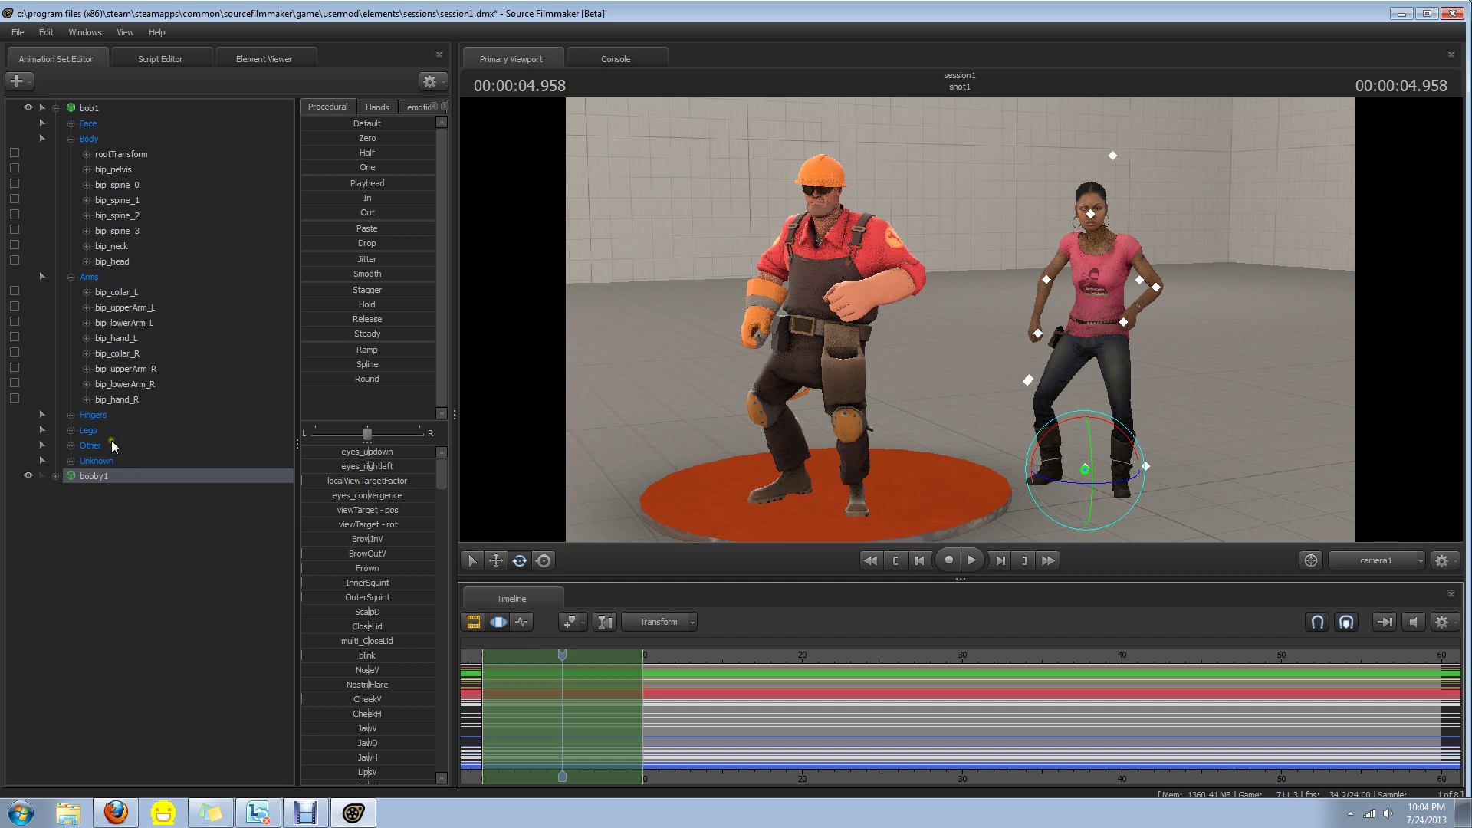
Bake the constraints on bobby1 over the time selection, check the motion, and remove its constraints
right_click(109, 475)
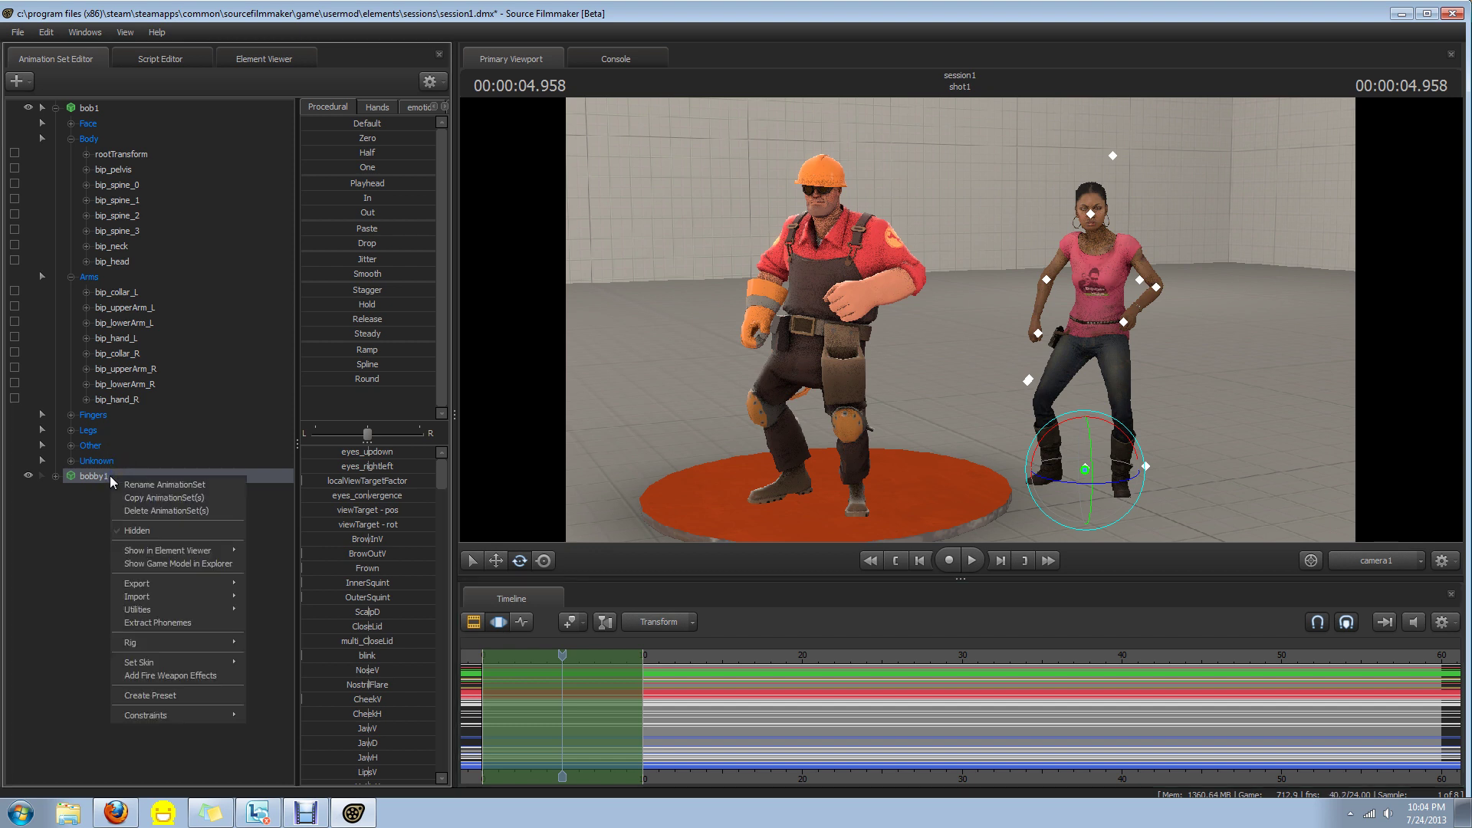
mouse_move(177, 646)
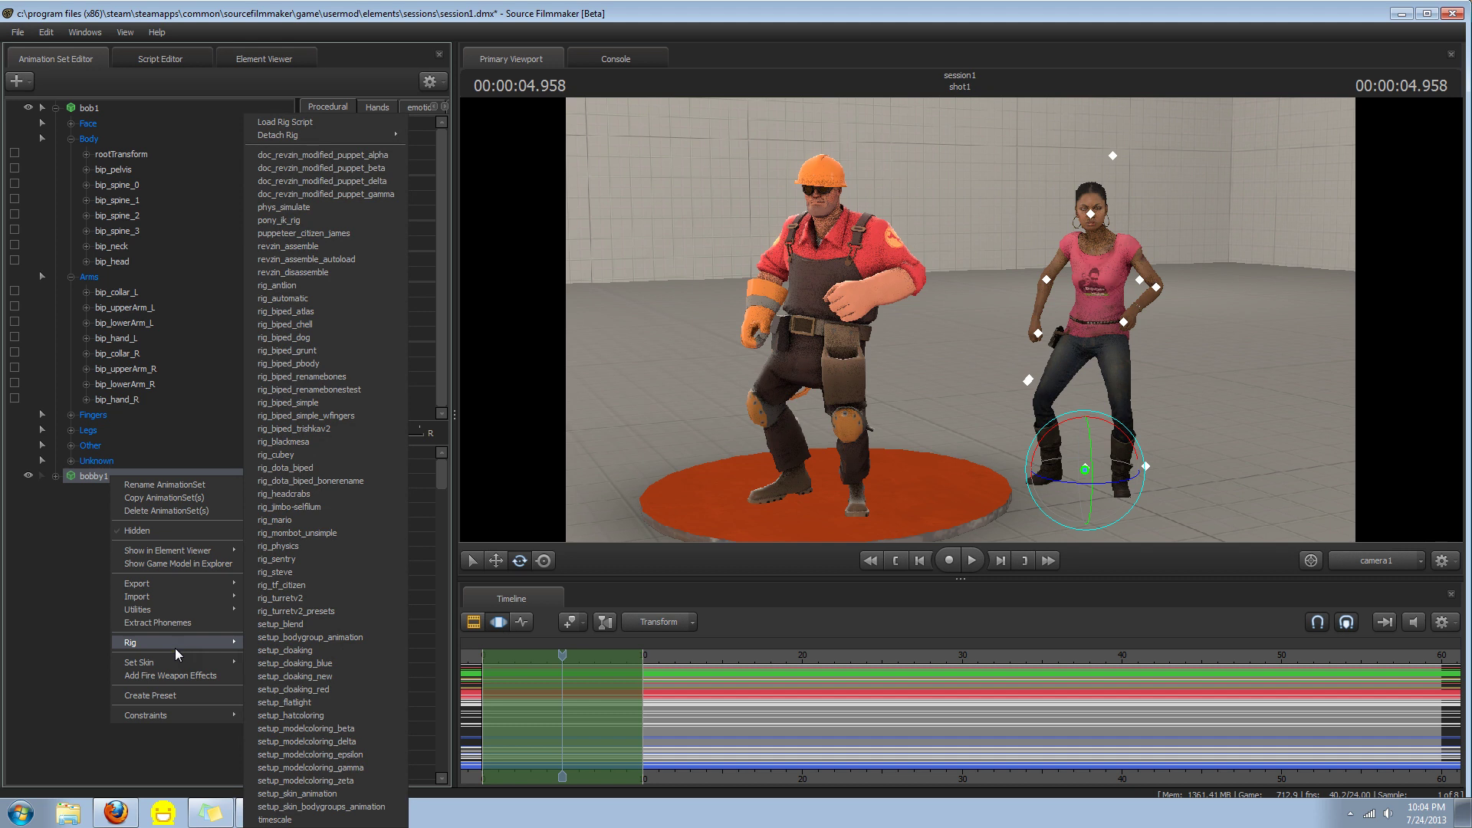
mouse_move(172, 714)
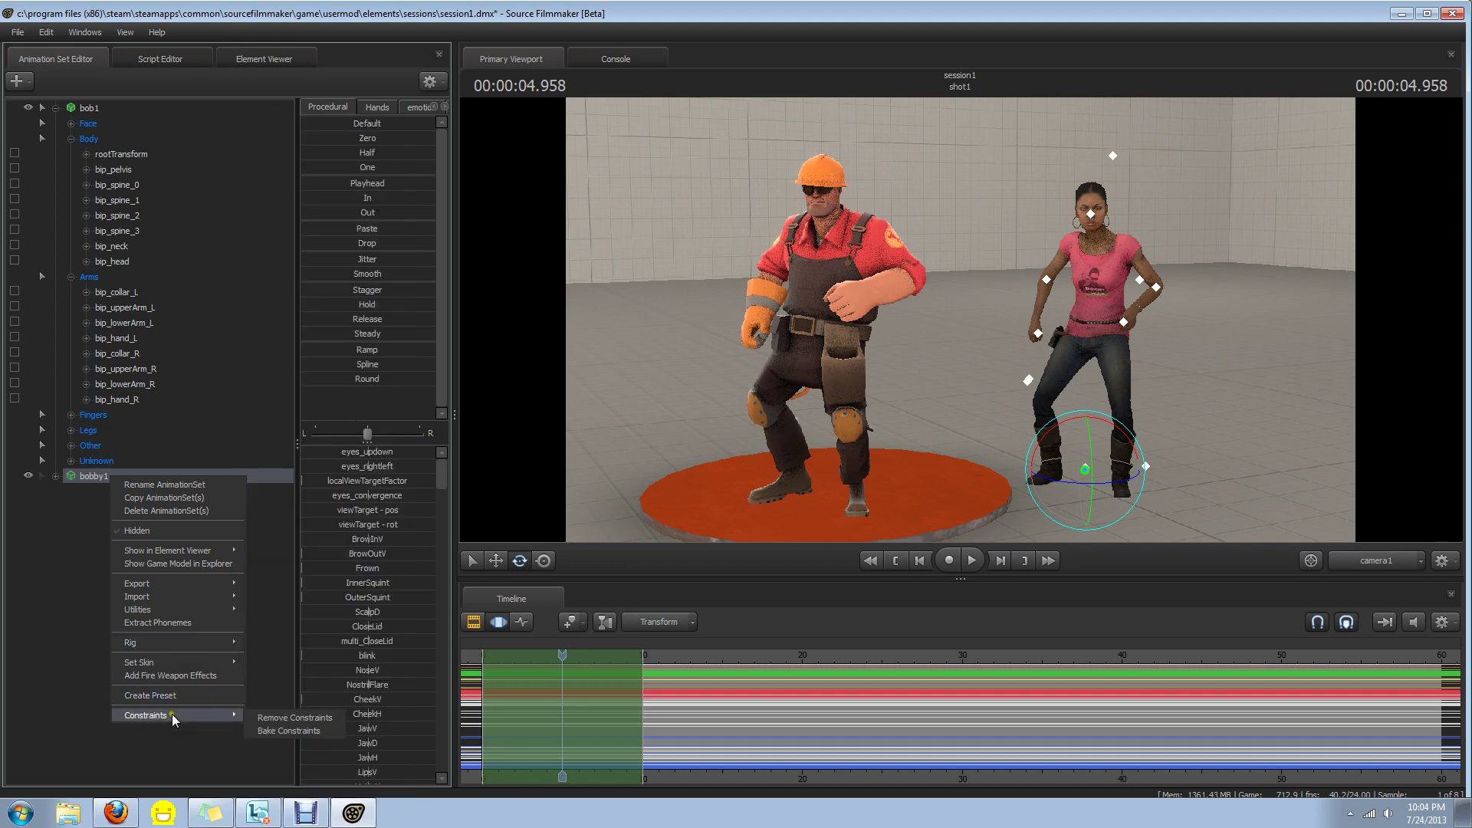
click(301, 732)
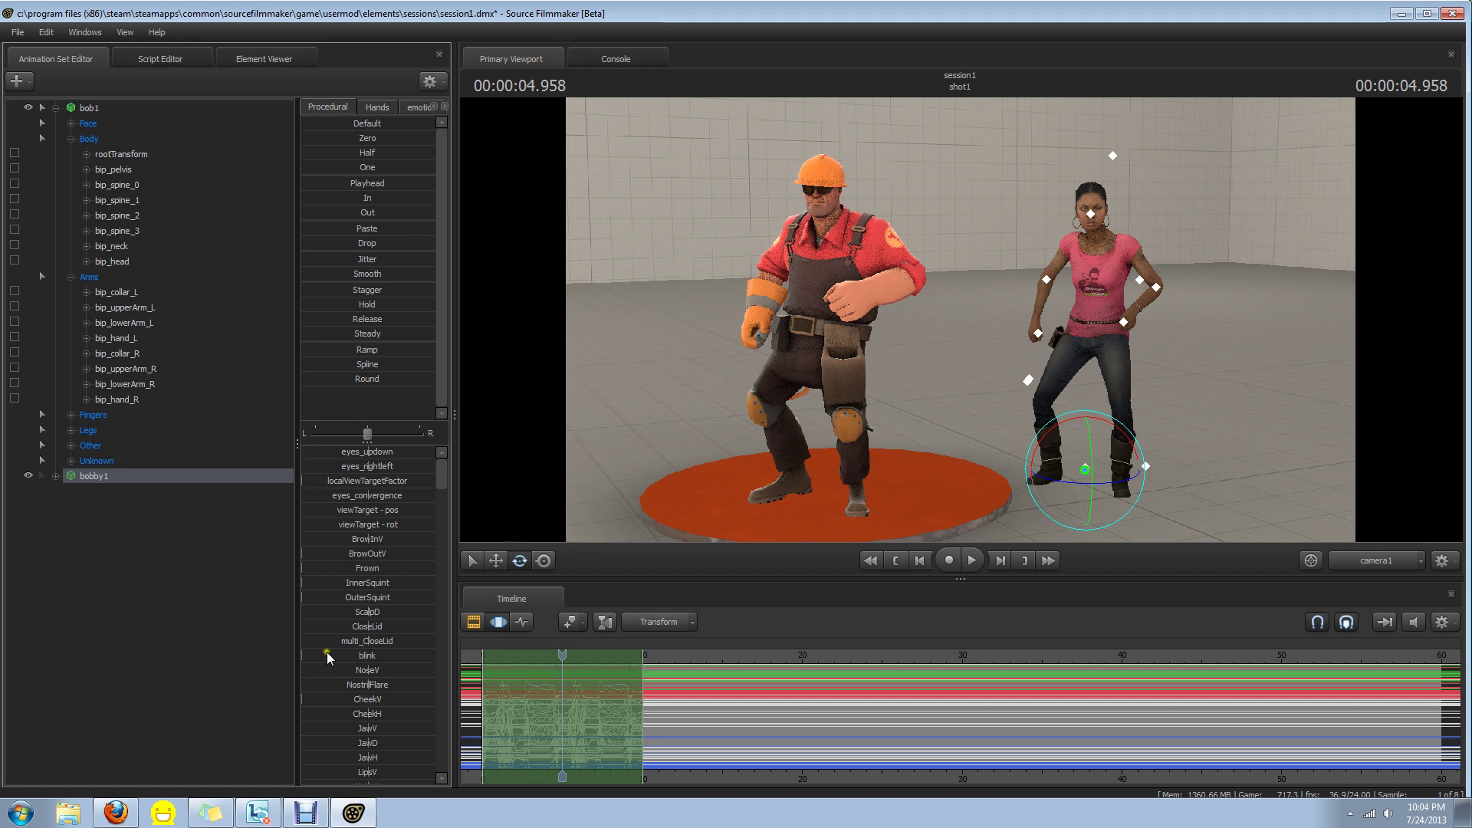
drag(555, 660, 526, 689)
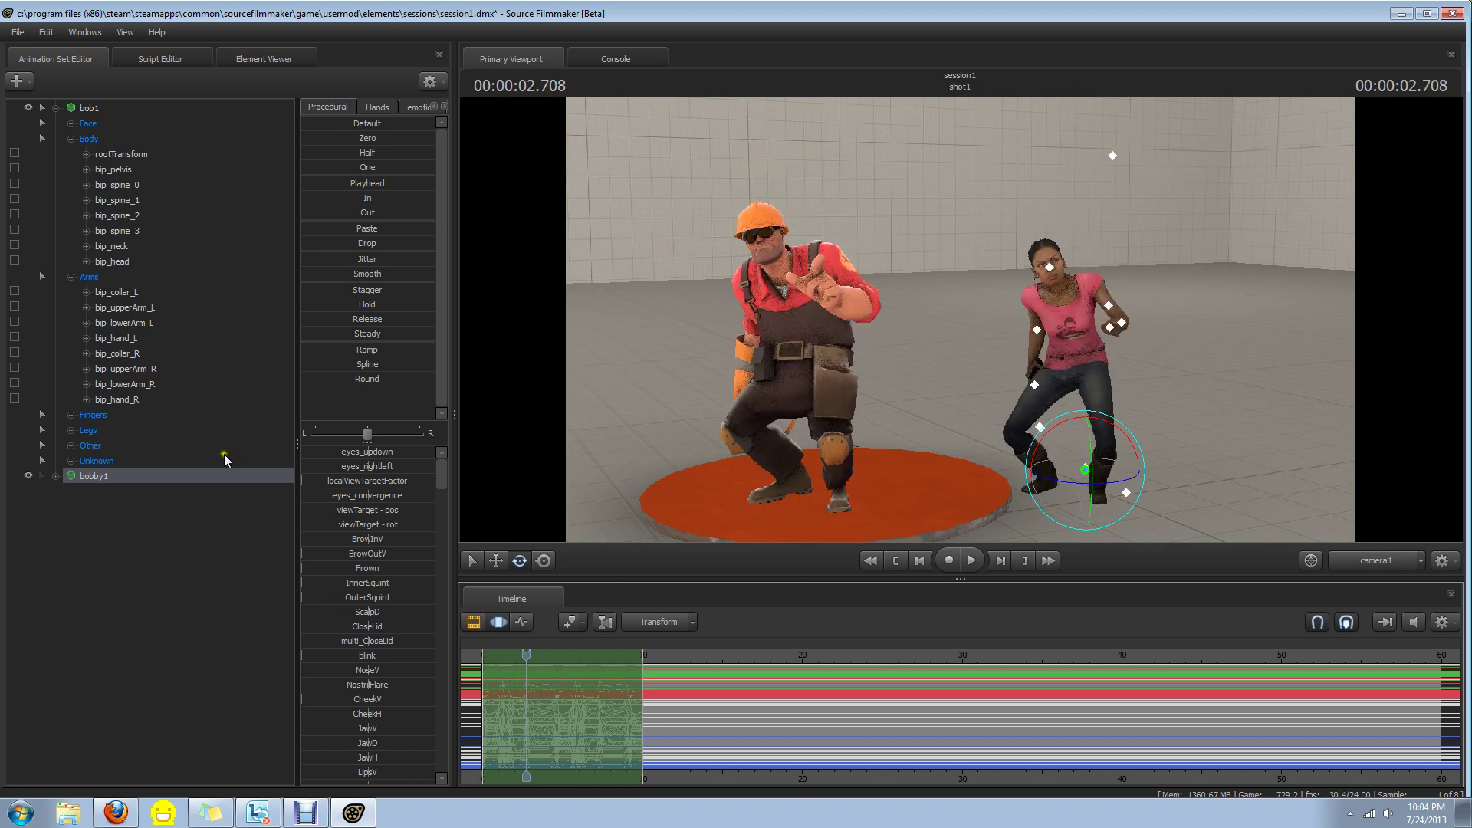
right_click(99, 472)
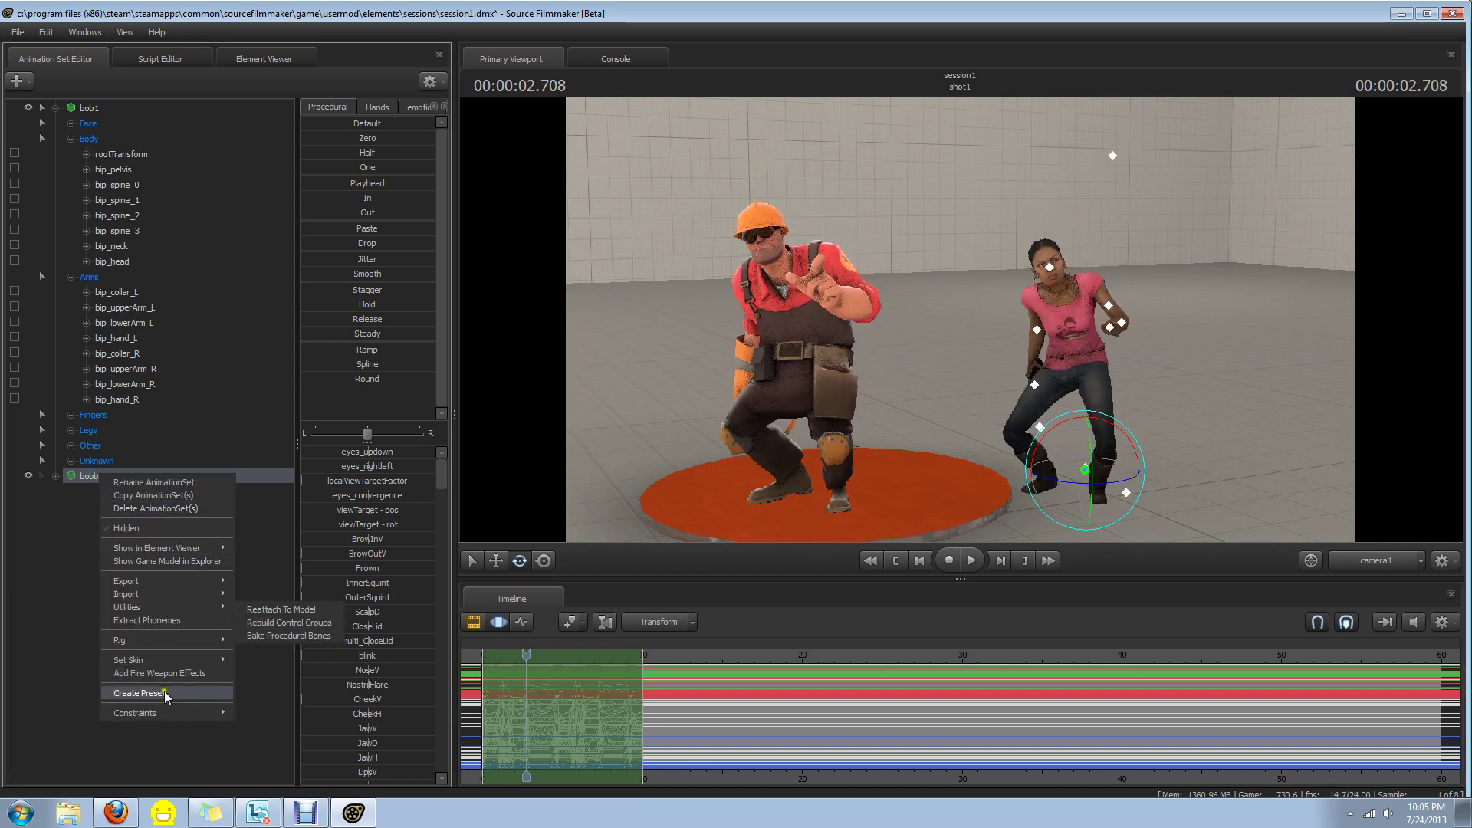
click(285, 715)
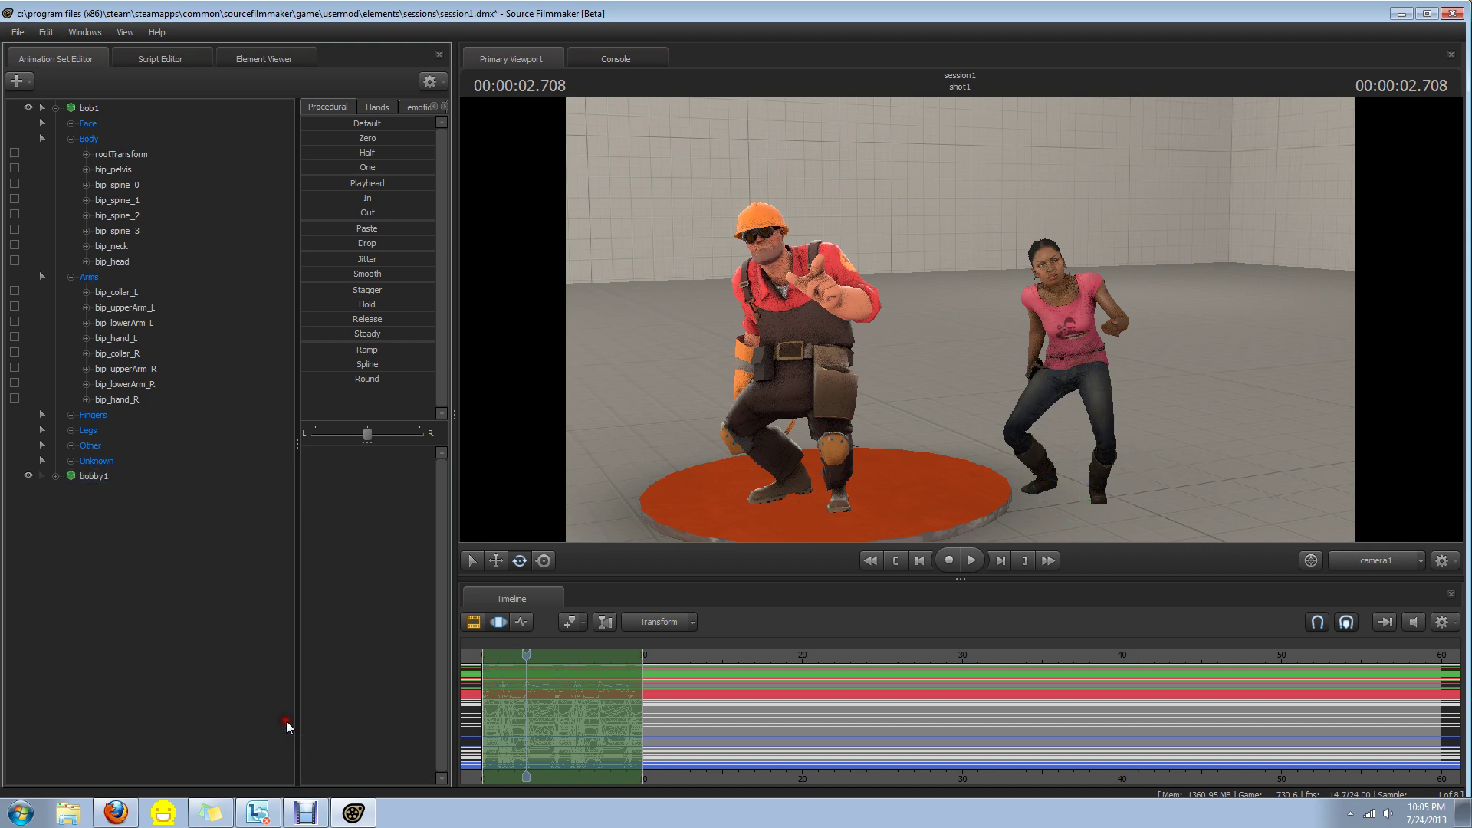
Delete the bob1 animation set and scrub the playhead to check that bobby1 moves independently
click(104, 108)
right_click(104, 107)
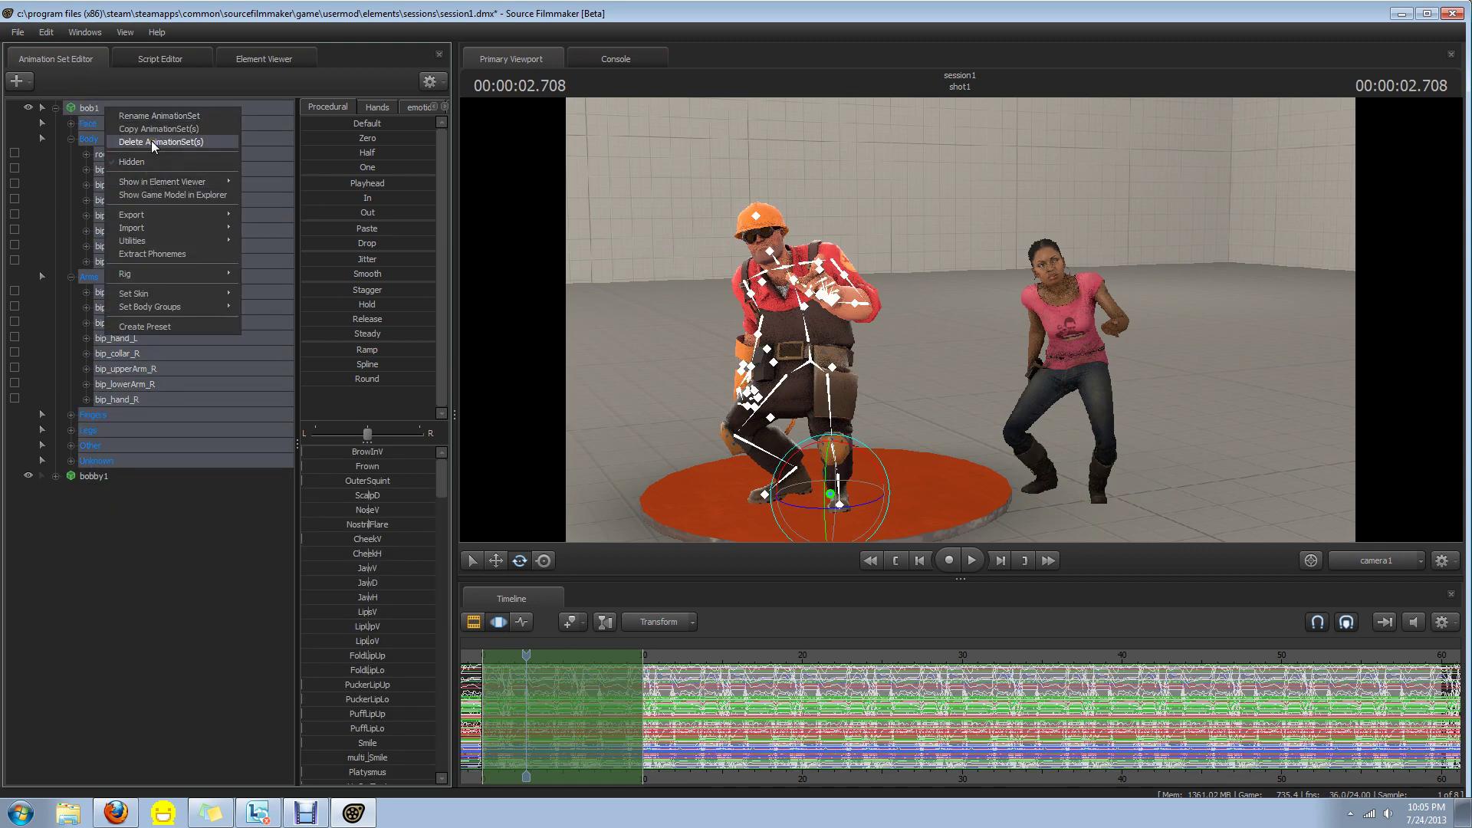
click(152, 142)
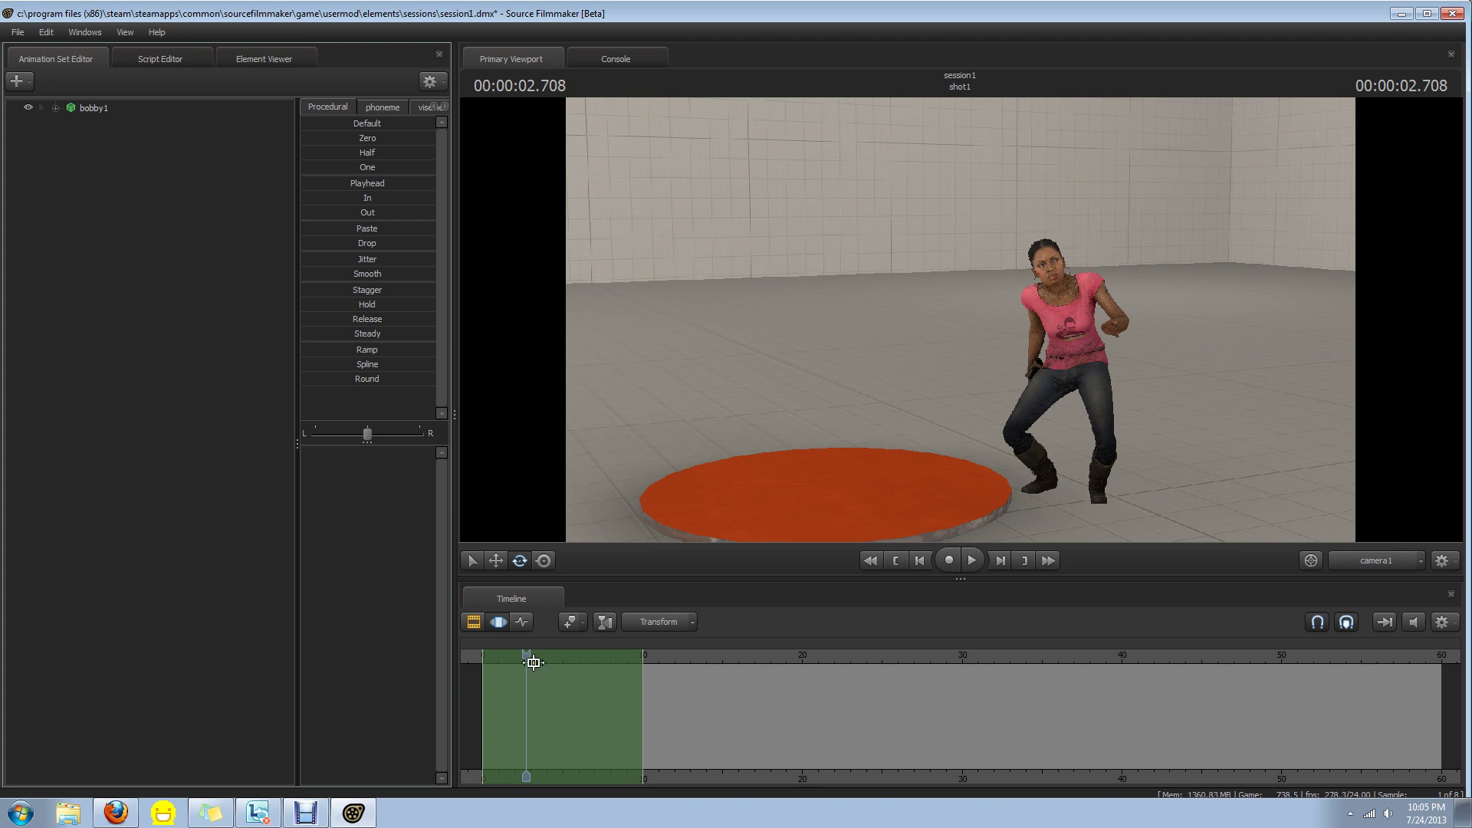
drag(526, 657, 571, 752)
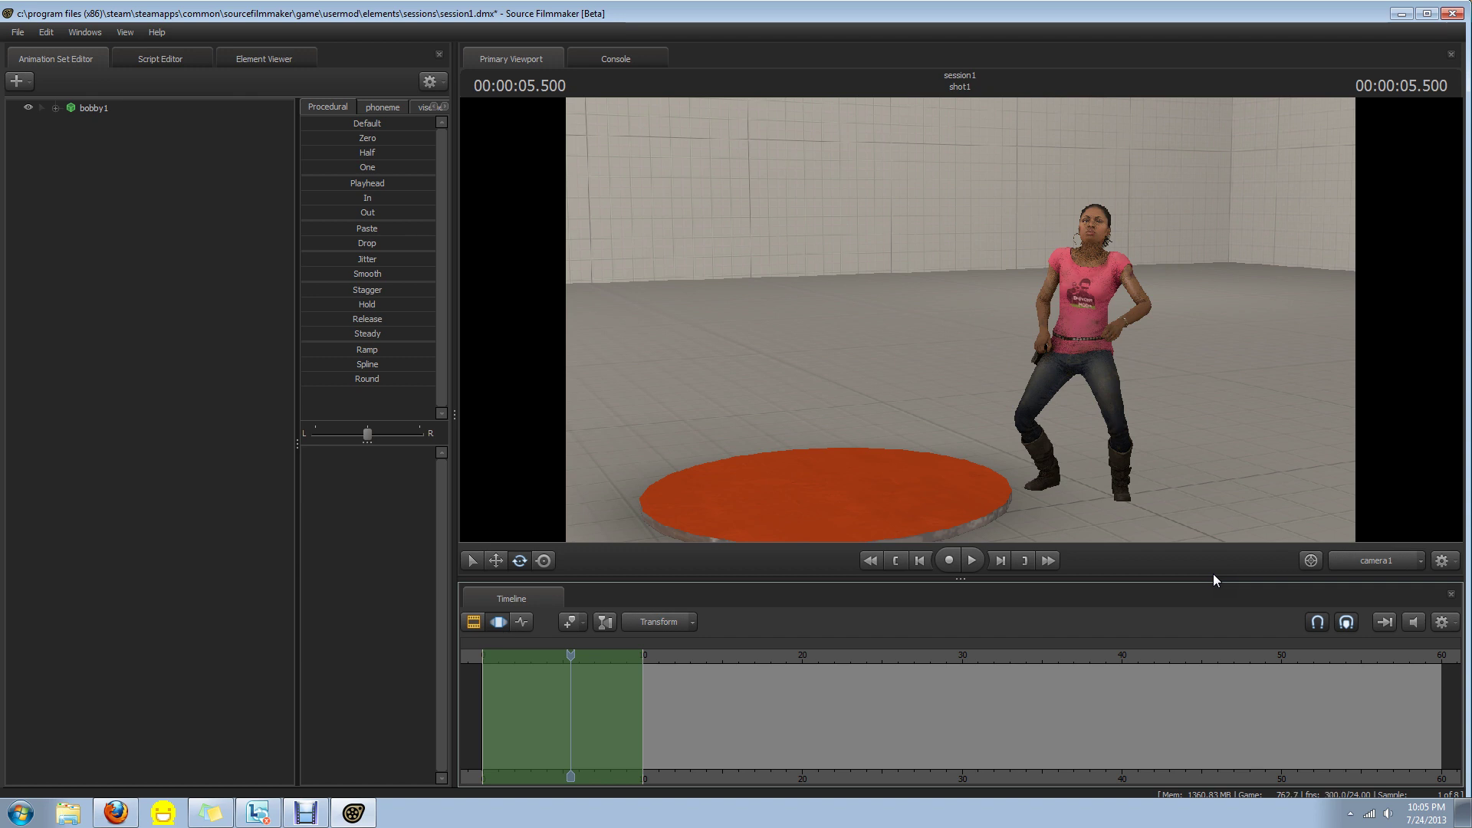
Apply the simple biped rig script to the bobby1 animation set
click(100, 112)
right_click(104, 108)
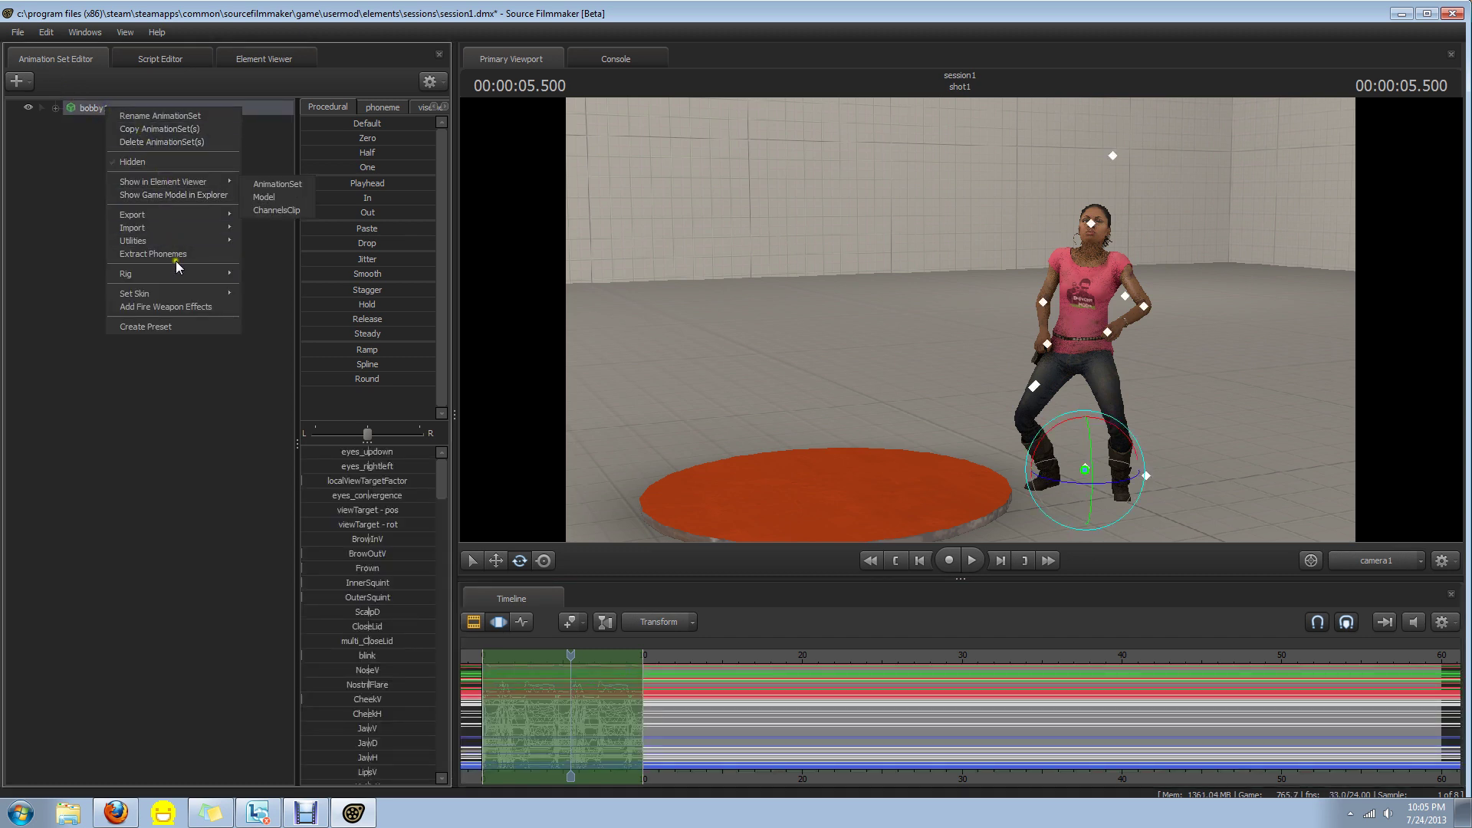
mouse_move(186, 278)
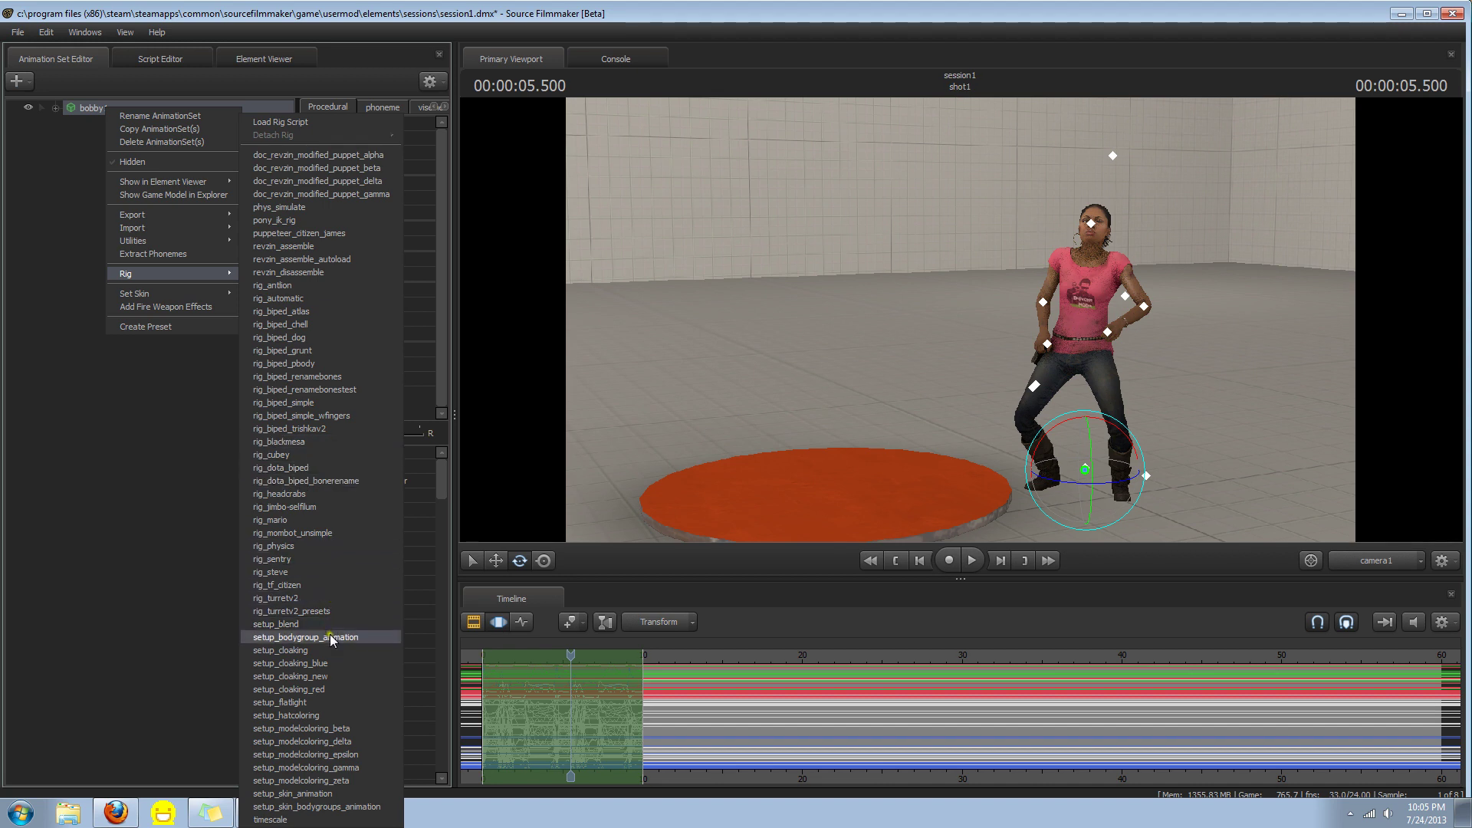
click(342, 408)
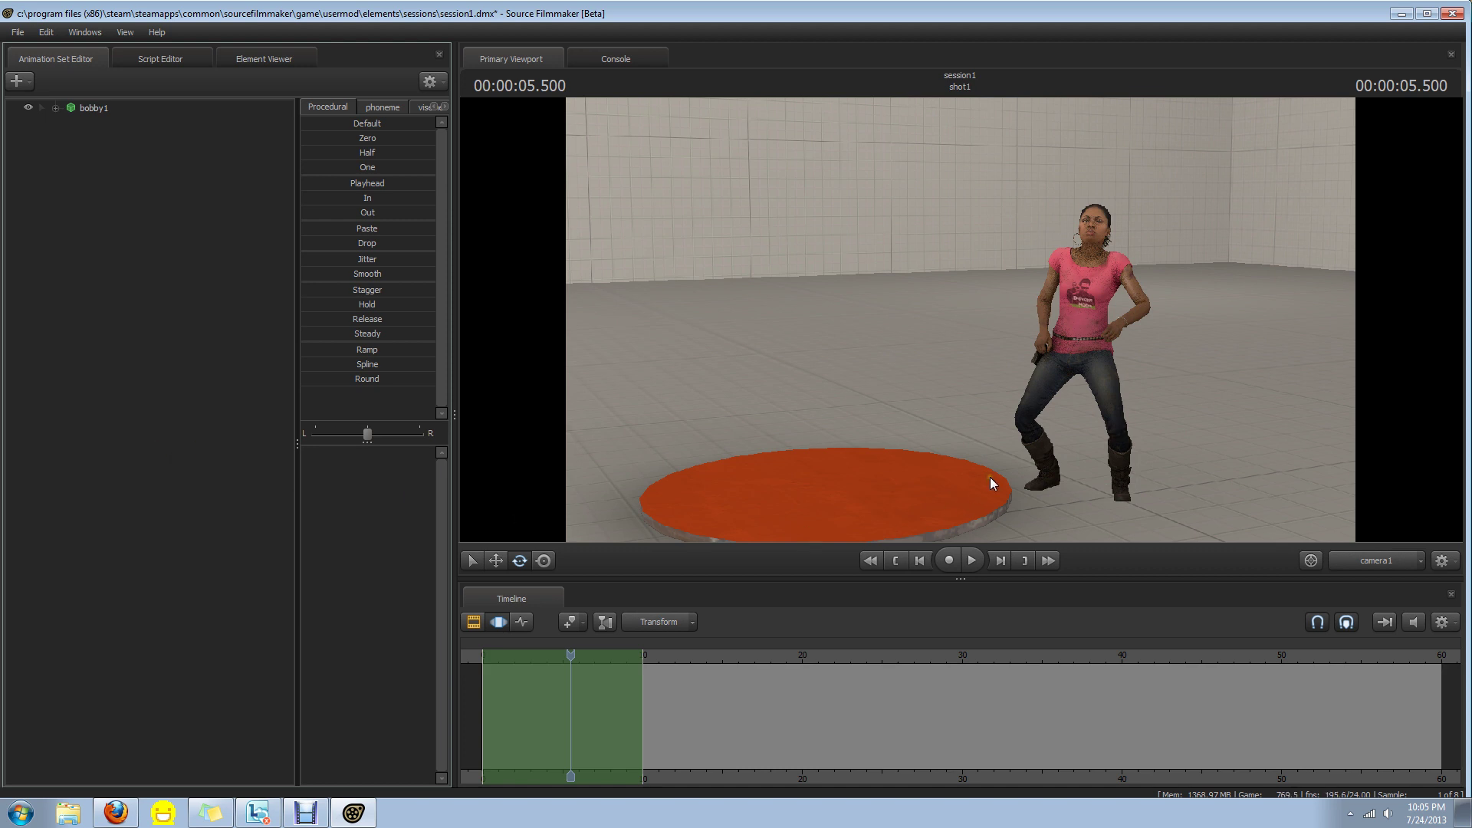
Make bobby1's rig controls selectable in the viewport and inspect them around the model's hands
right_drag(1162, 495, 1170, 489)
key(w)
key(w)
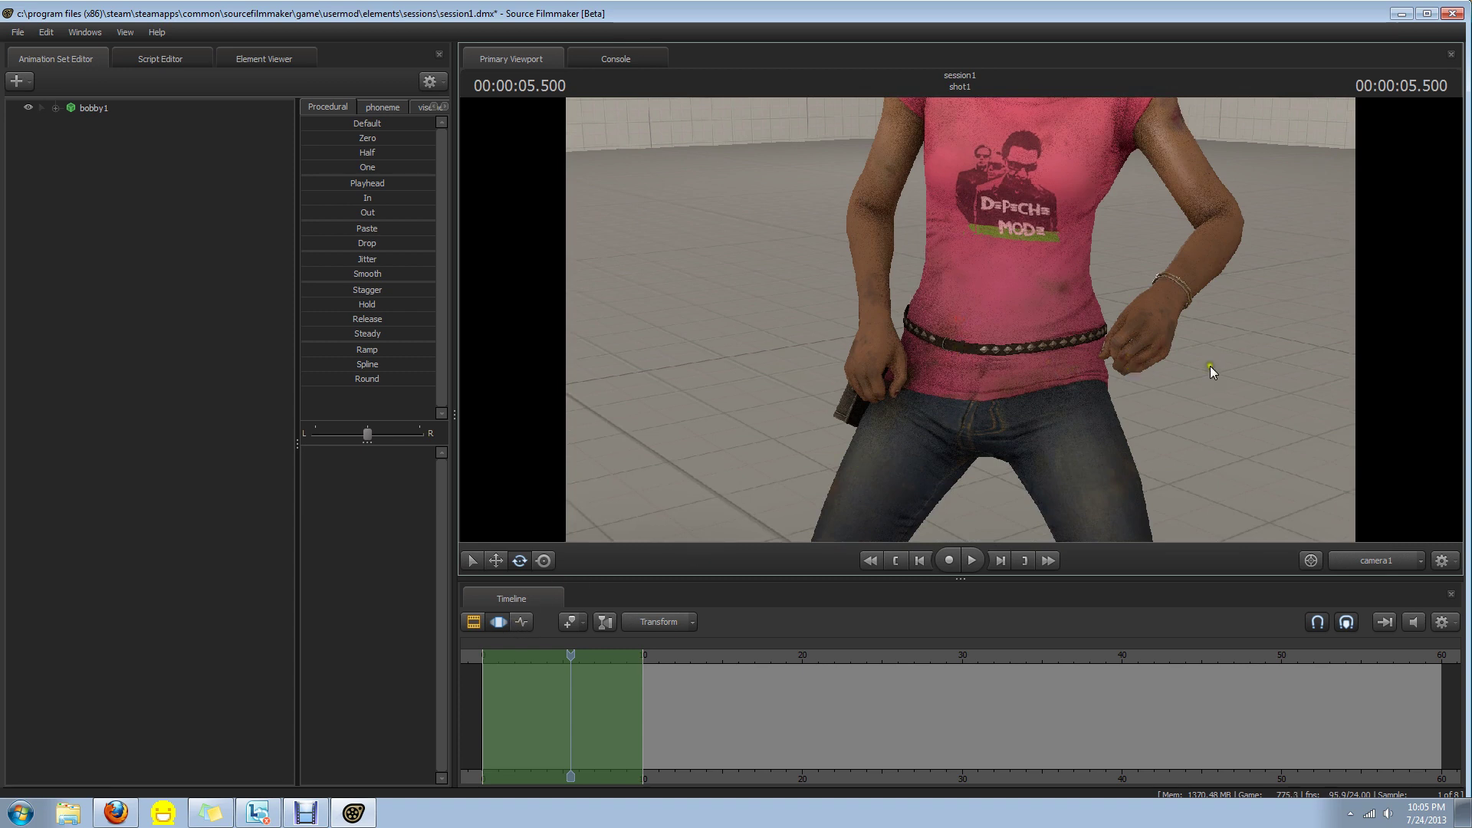
click(87, 111)
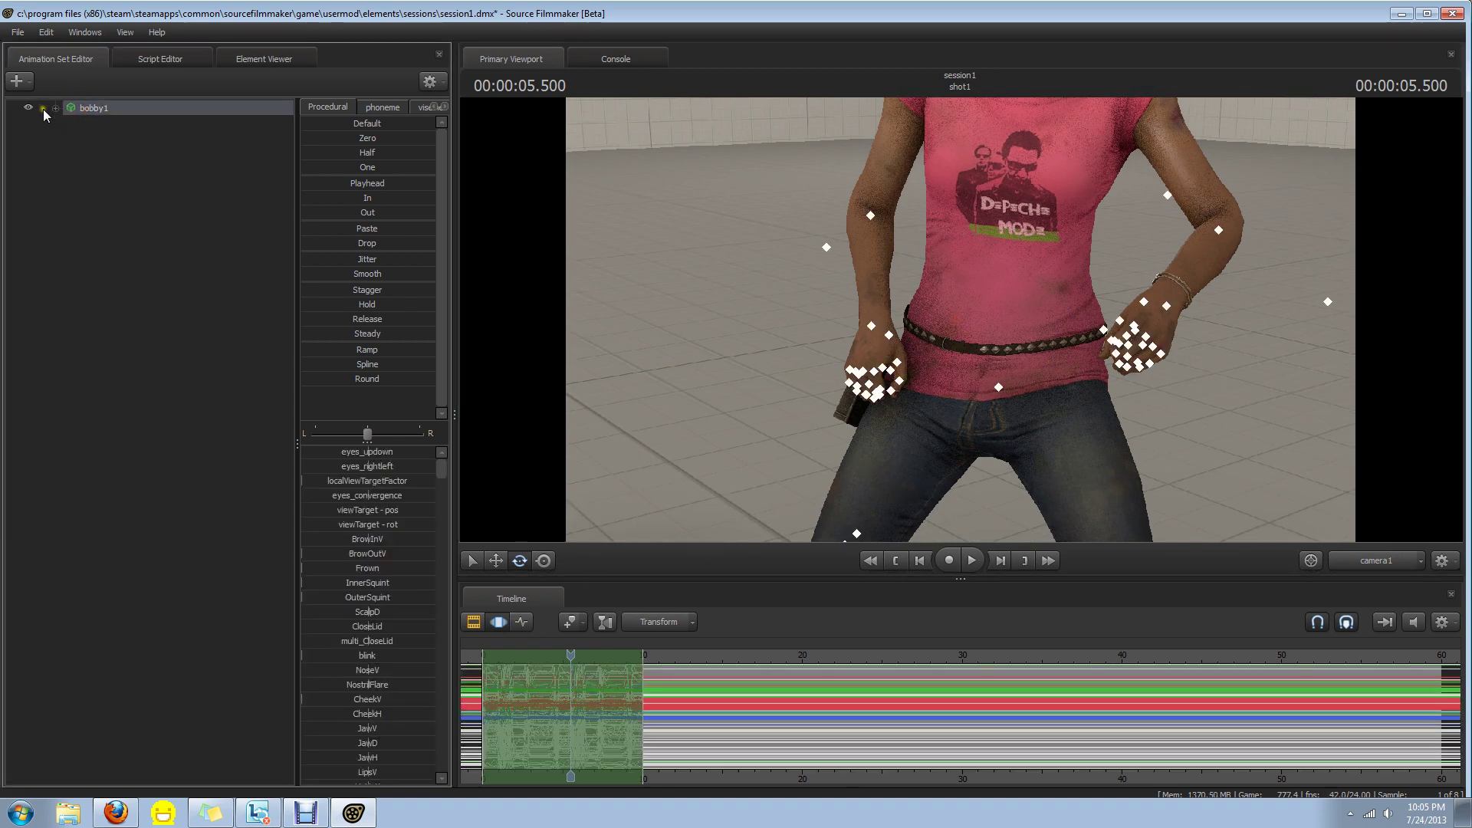
click(136, 314)
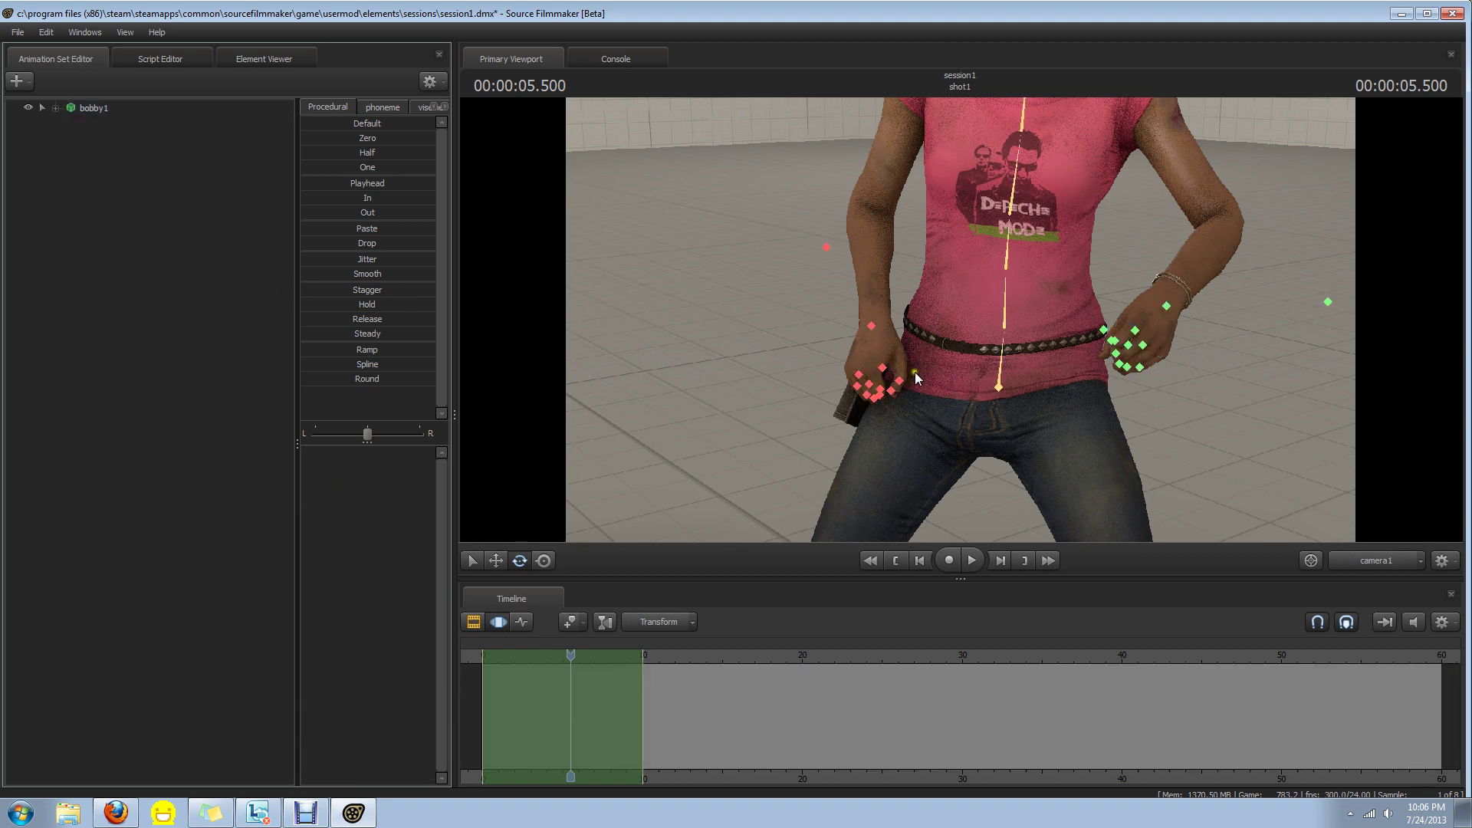
Try to move bobby1's left thumb tip control, rig_thumb2_L, up and away from the hand
click(1112, 345)
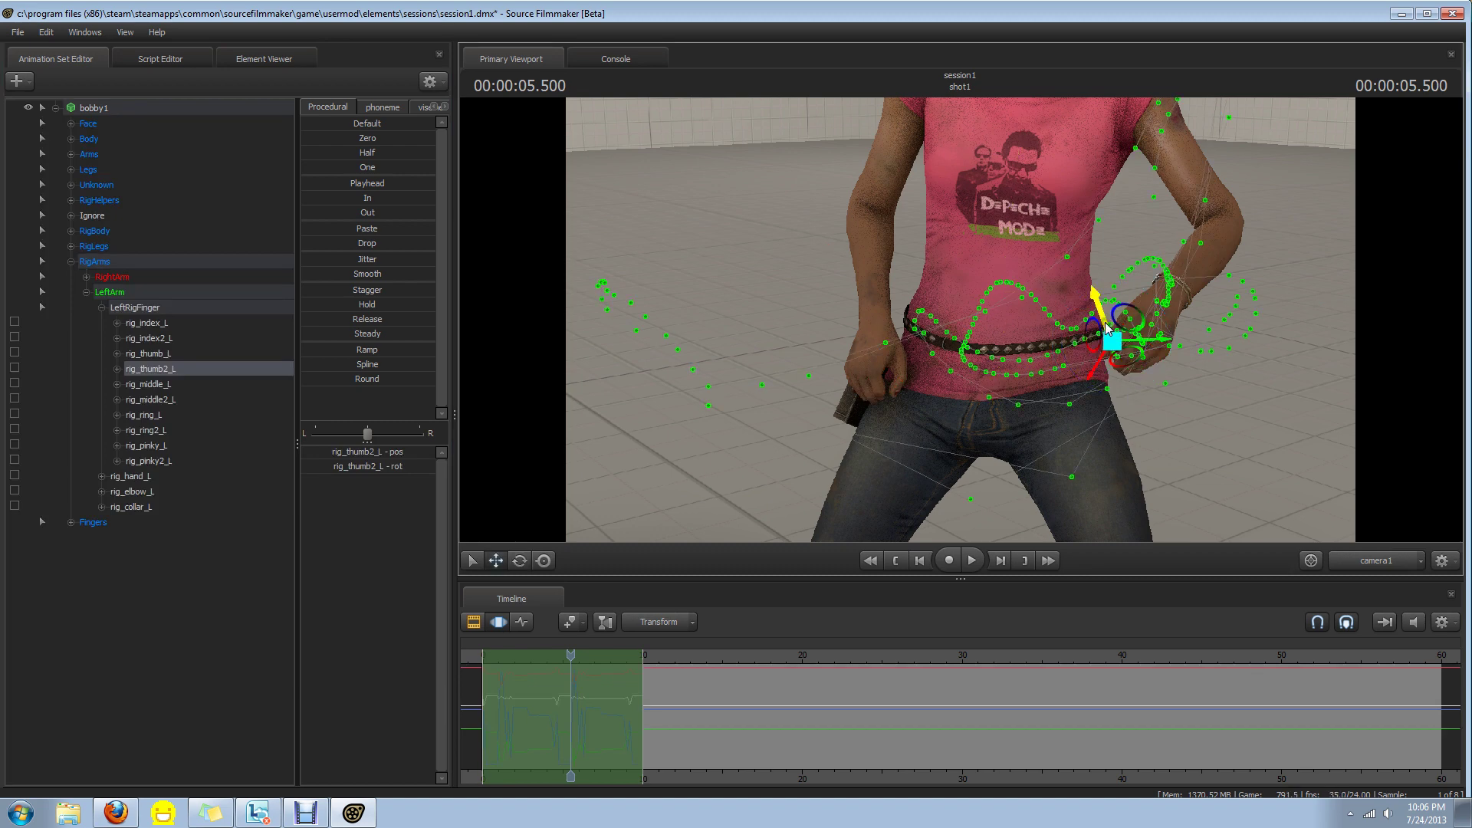
drag(1104, 328, 1091, 294)
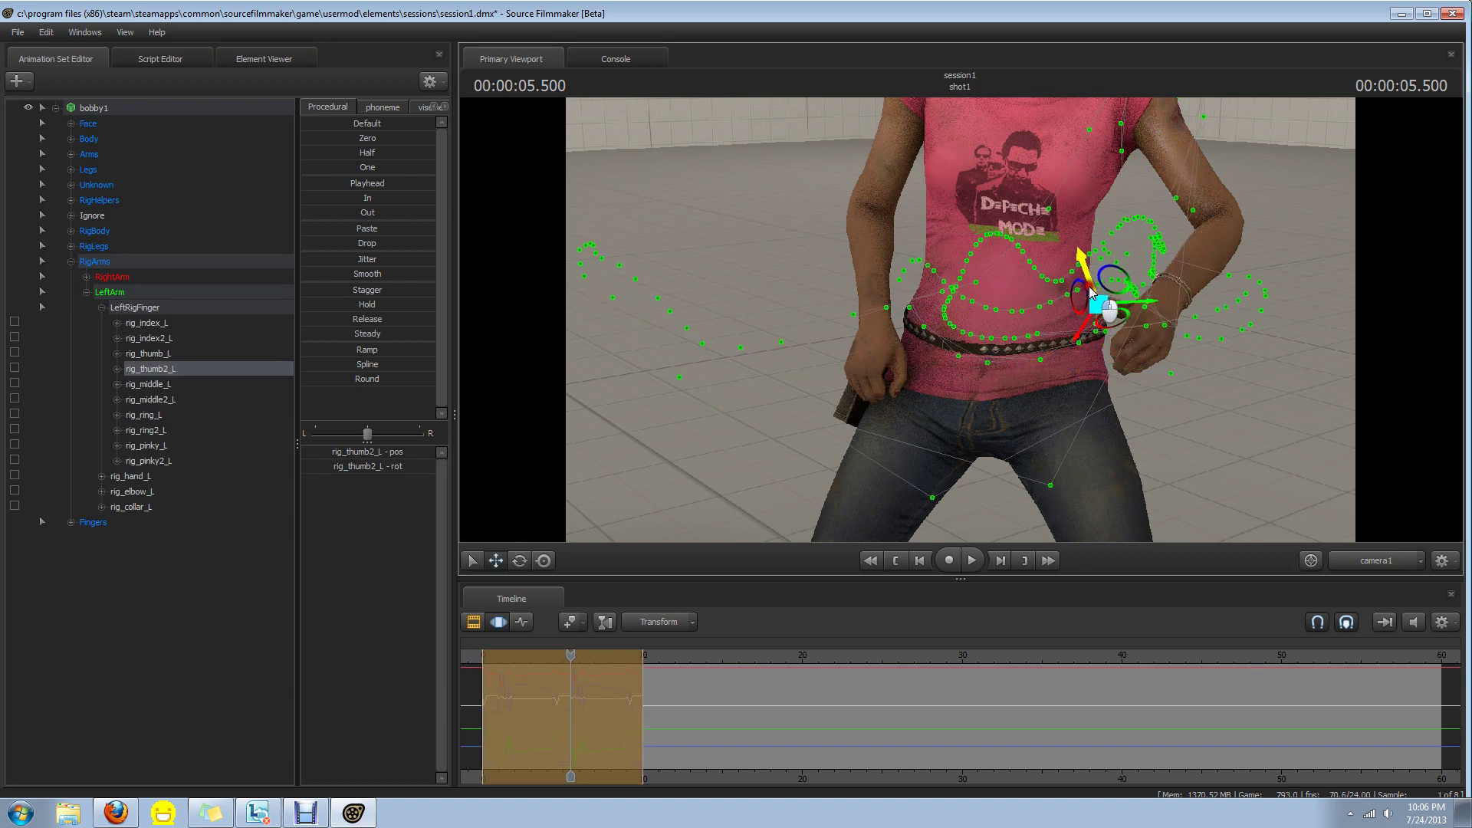
click(1203, 418)
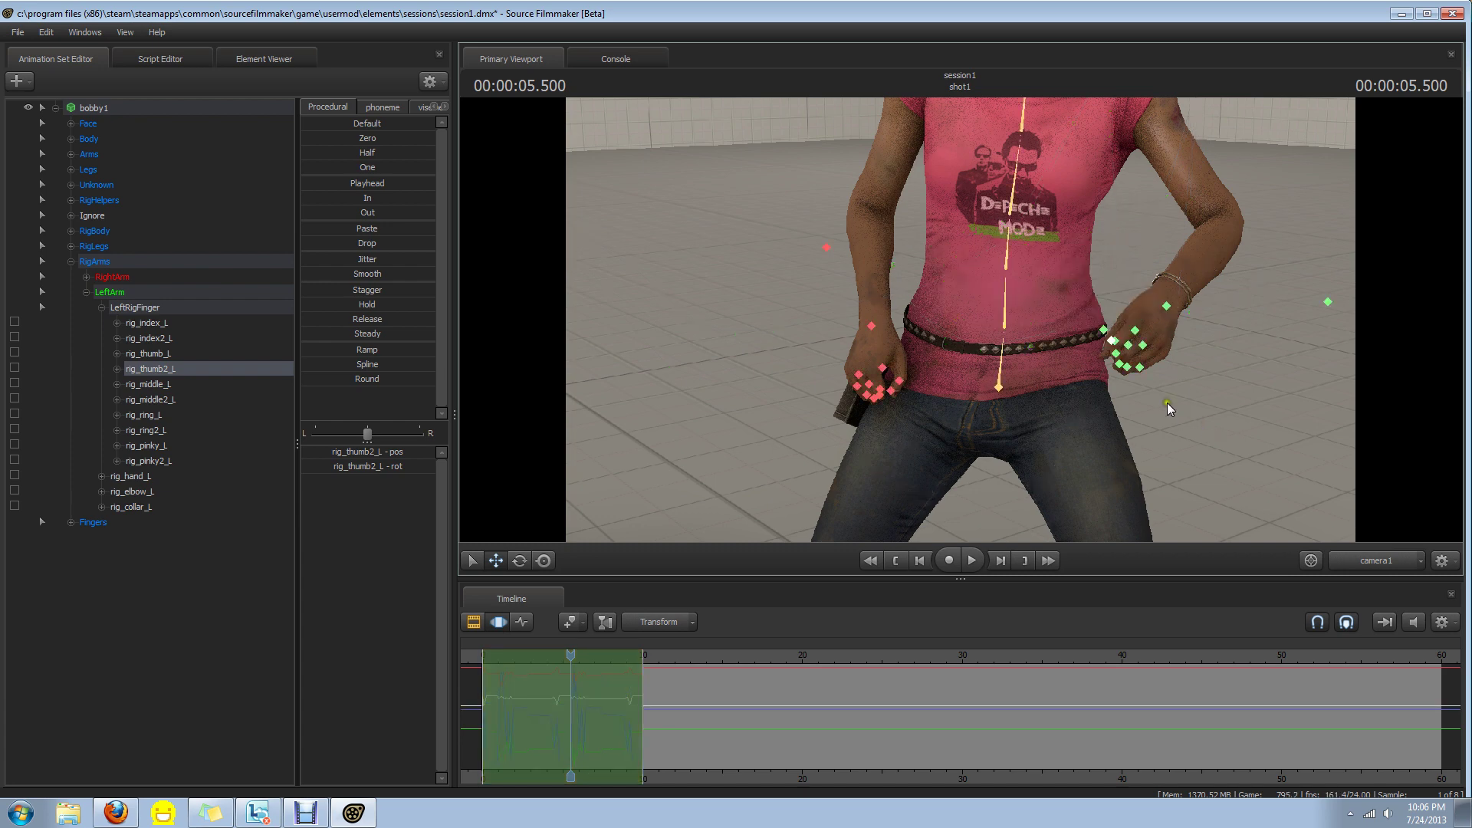
Rotate bobby1's rig_thumb2_L control to bend the left thumb tip outward, and check the pose at about 3.04 s
click(1111, 339)
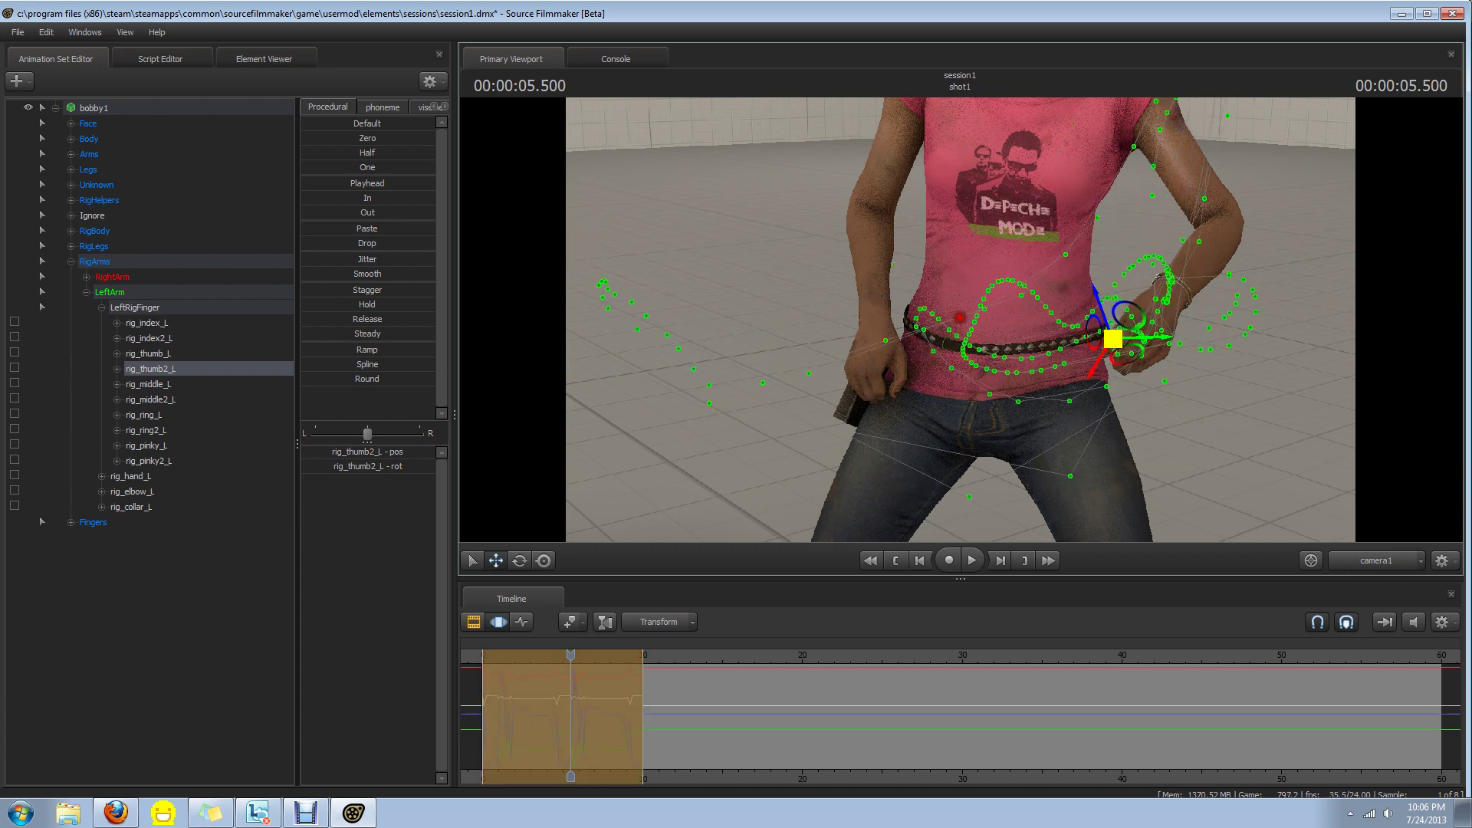
drag(1111, 340, 1219, 306)
key(e)
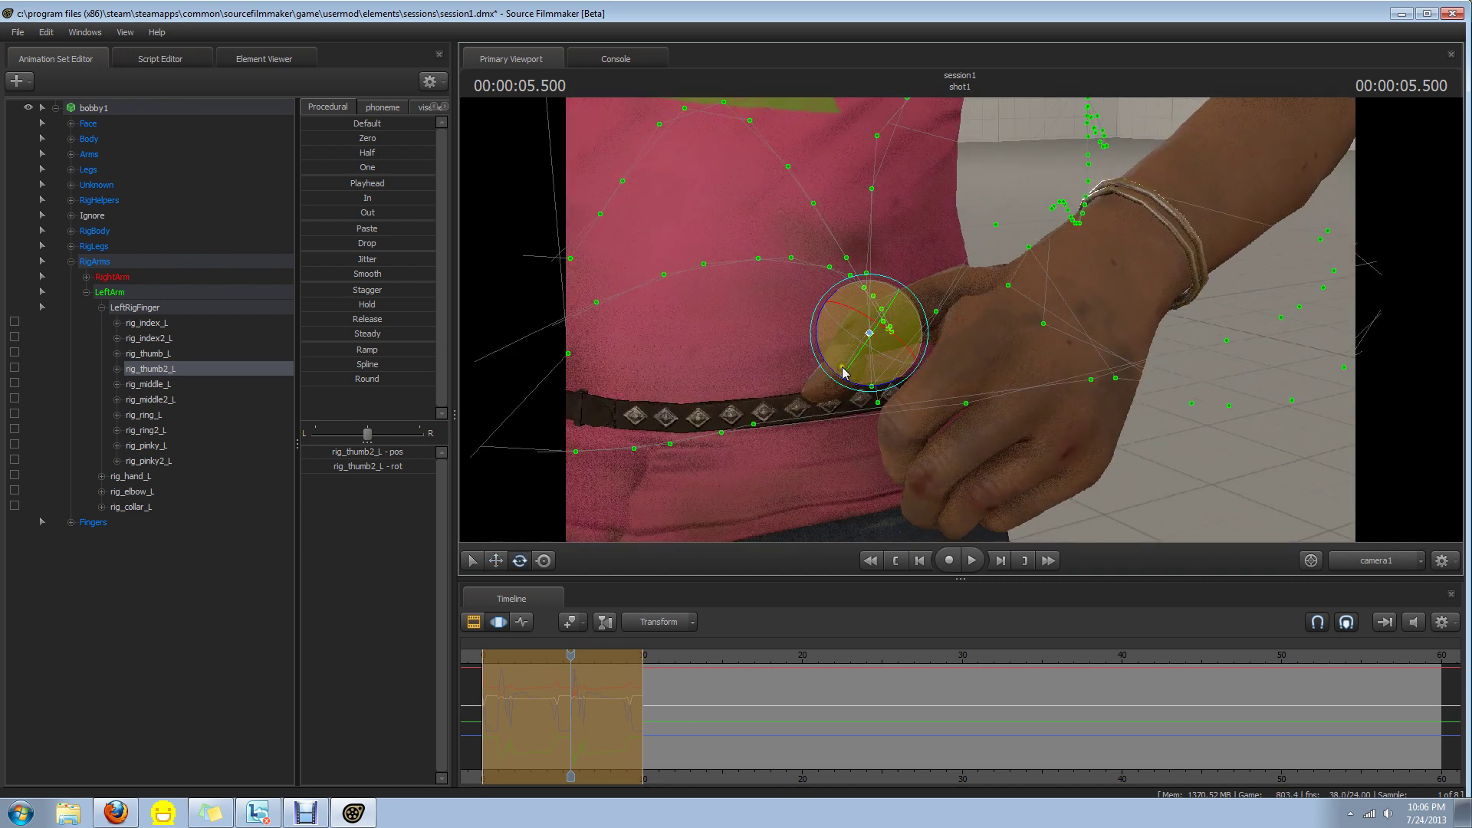
drag(843, 373, 797, 320)
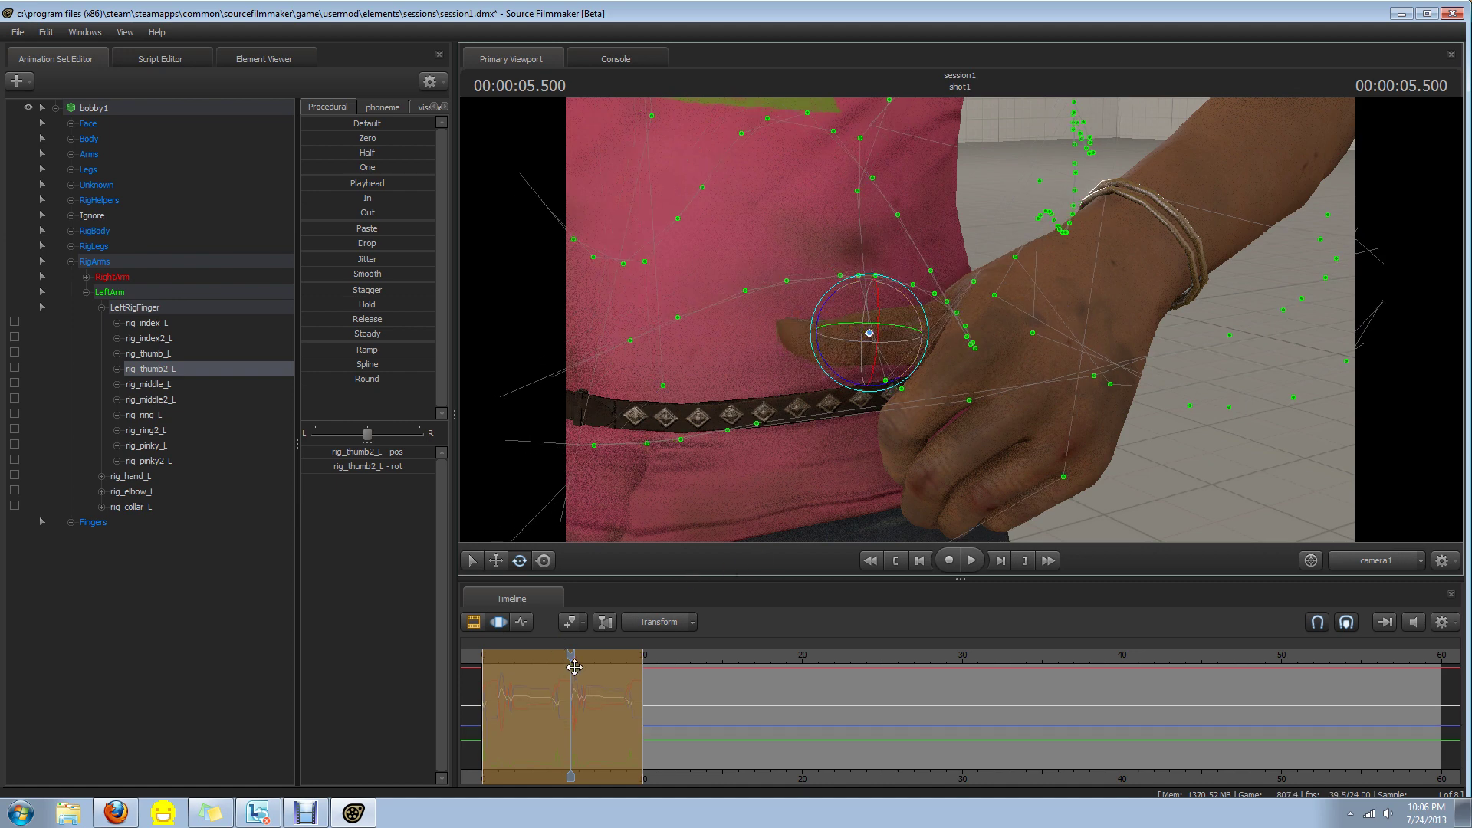
drag(570, 657, 529, 658)
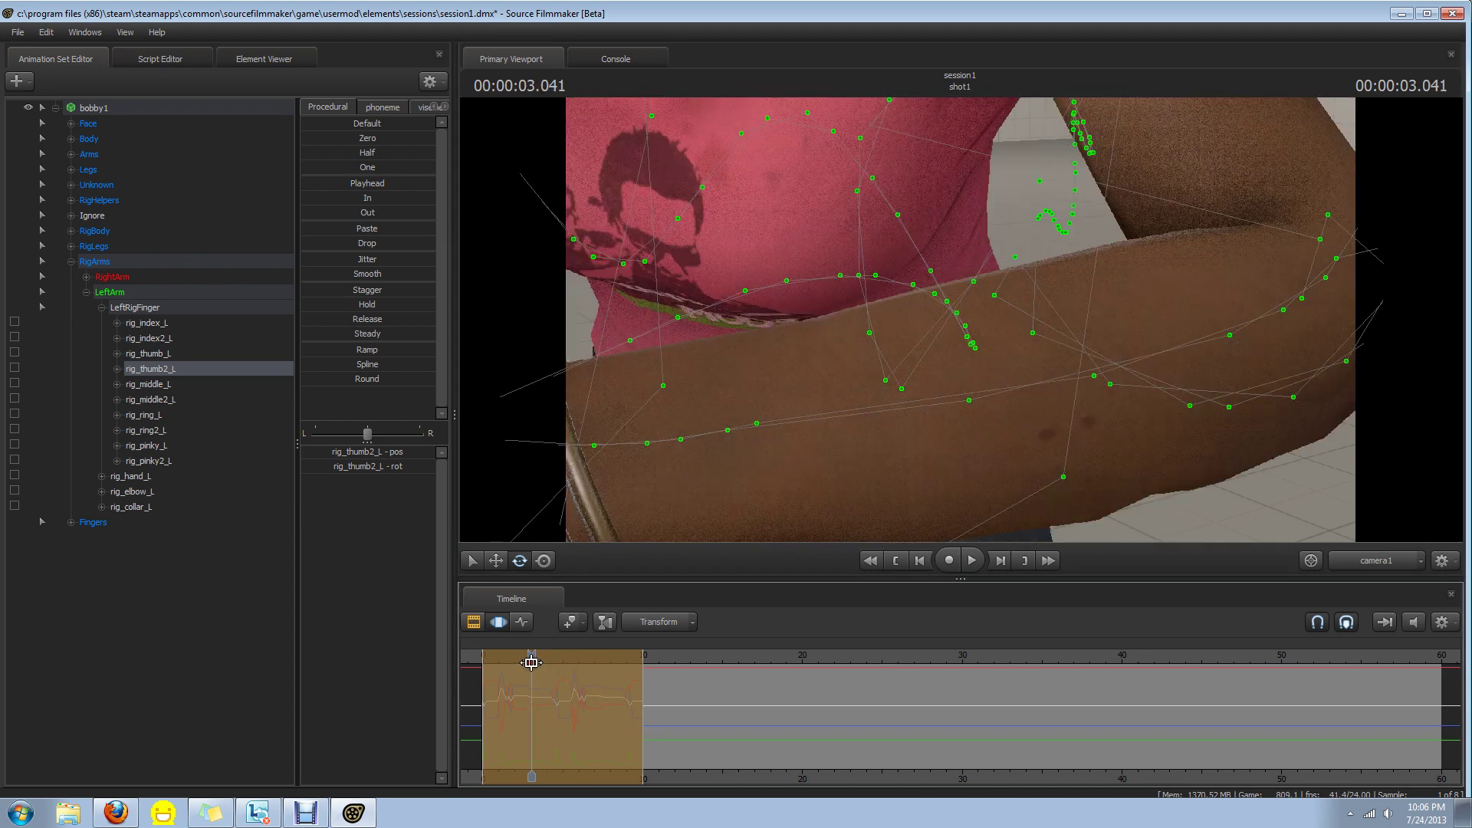
right_drag(959, 319, 960, 319)
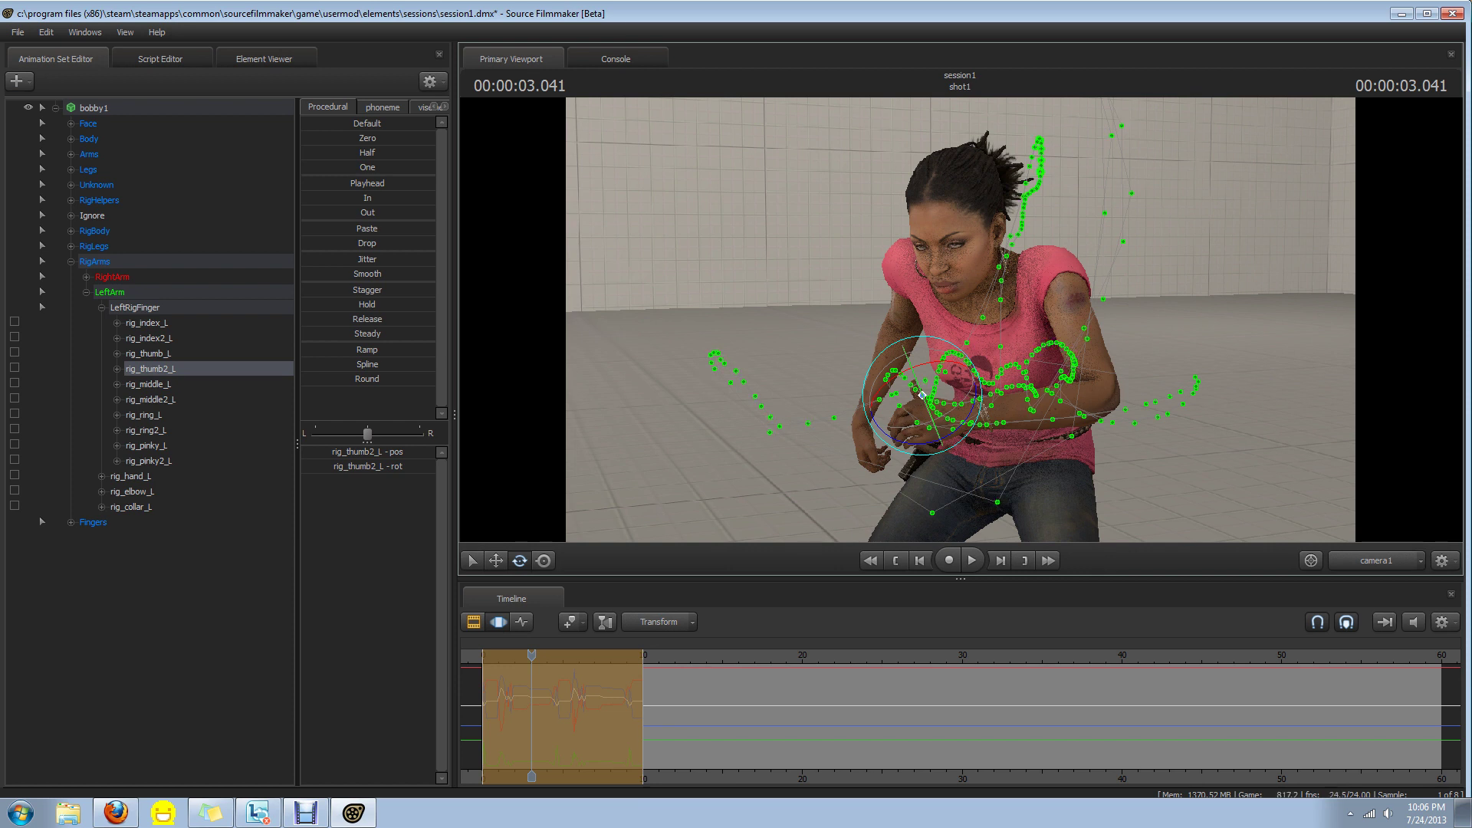
Clear the control selection and turn off the display of hidden controls in the animation set list
click(99, 625)
right_click(99, 625)
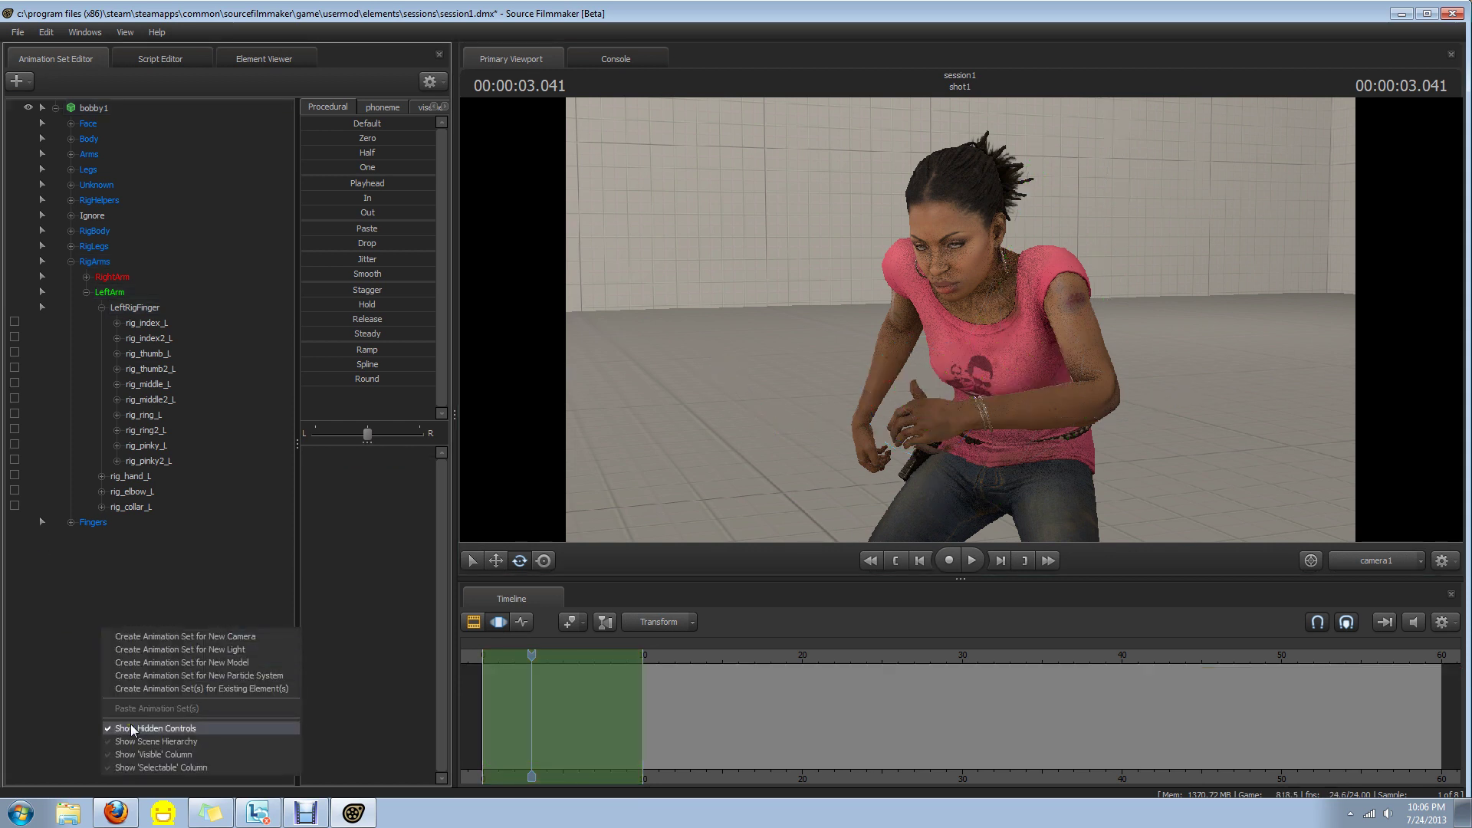
click(131, 728)
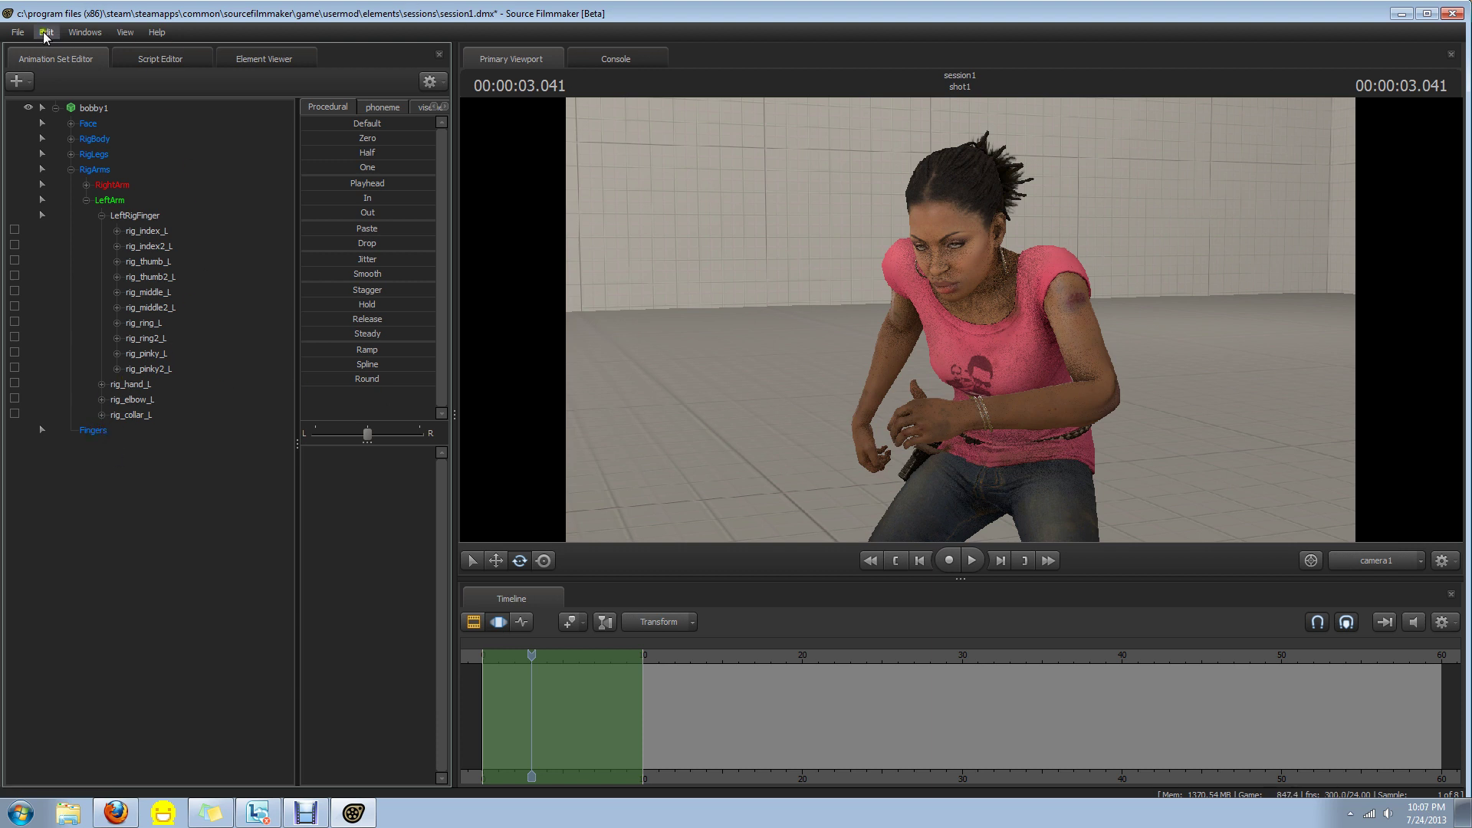
Open the list of file commands for the session
click(15, 33)
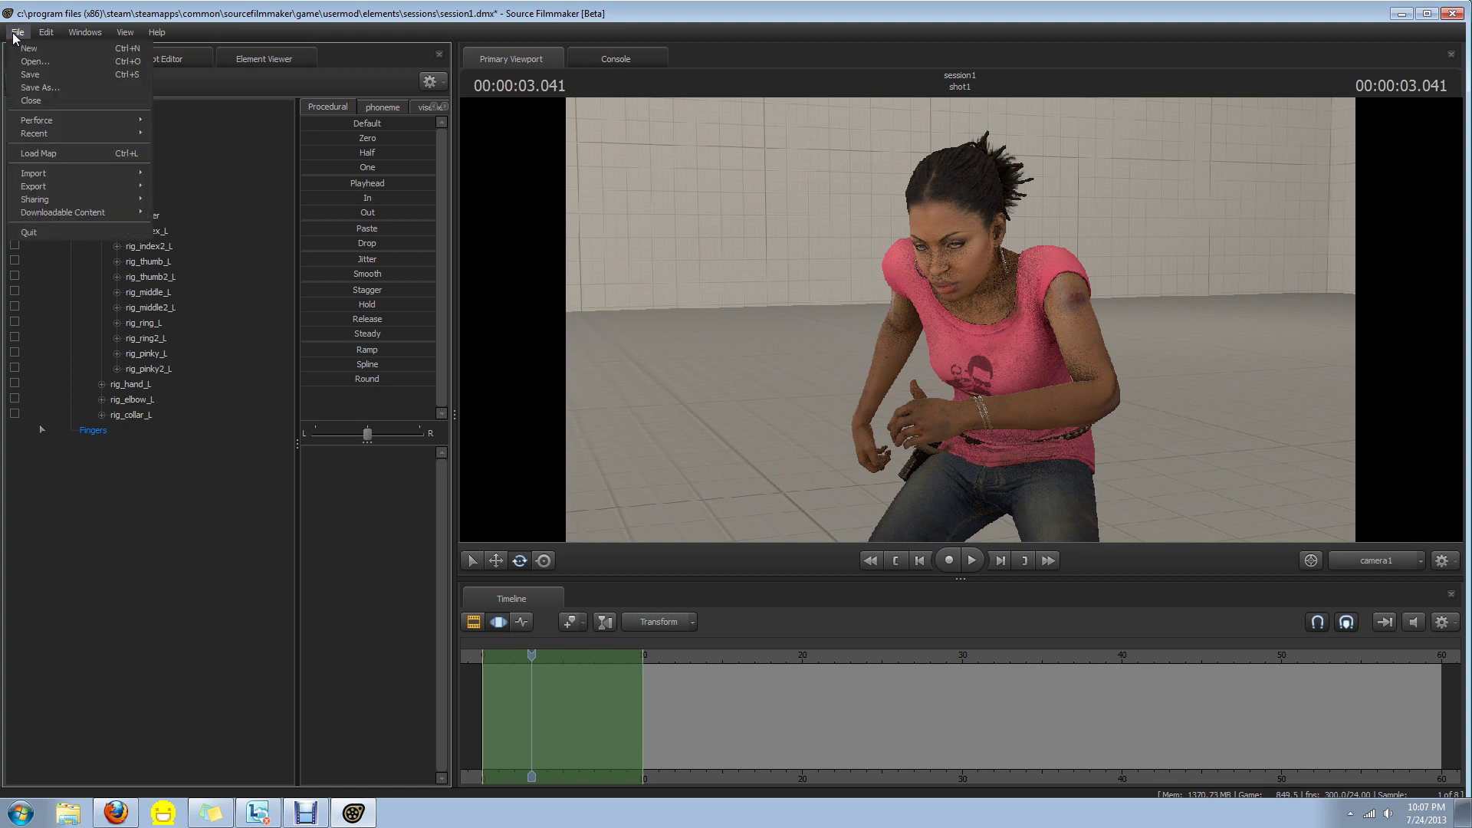